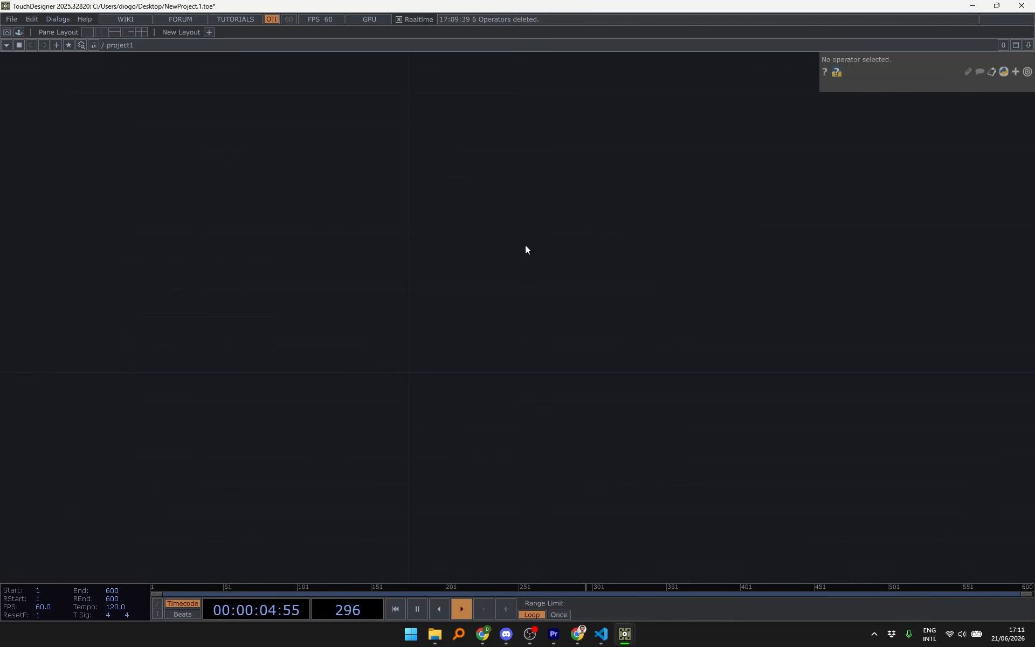
- Open the Palette and drag the fieldTextArea widget into the network
left_click_drag(525, 247, 543, 233)
left_click_drag(397, 135, 406, 173)
left_click(19, 33)
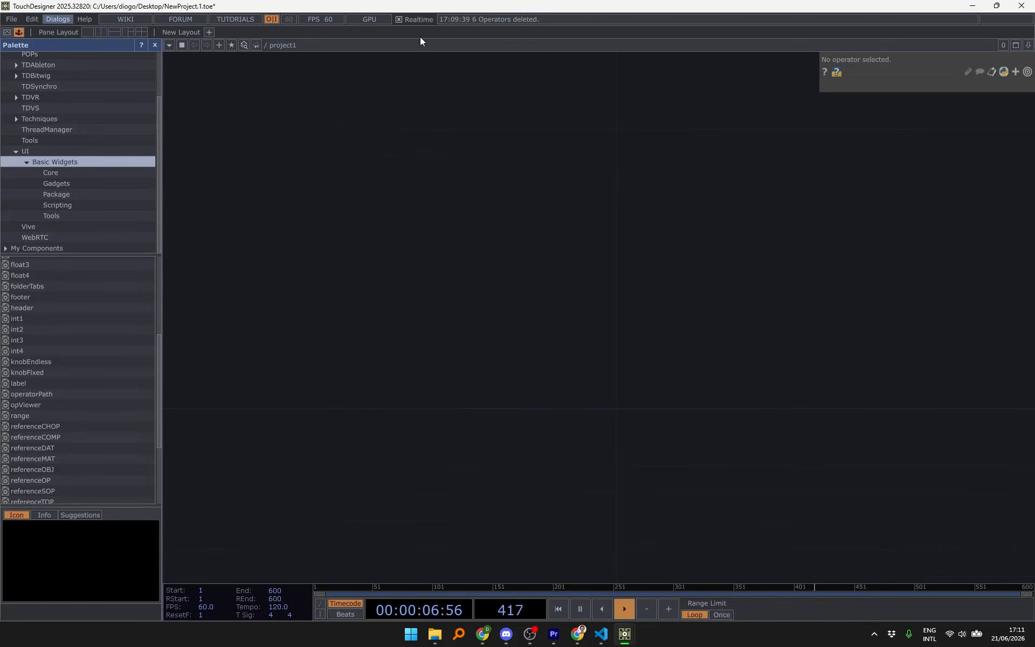
left_click_drag(668, 217, 565, 235)
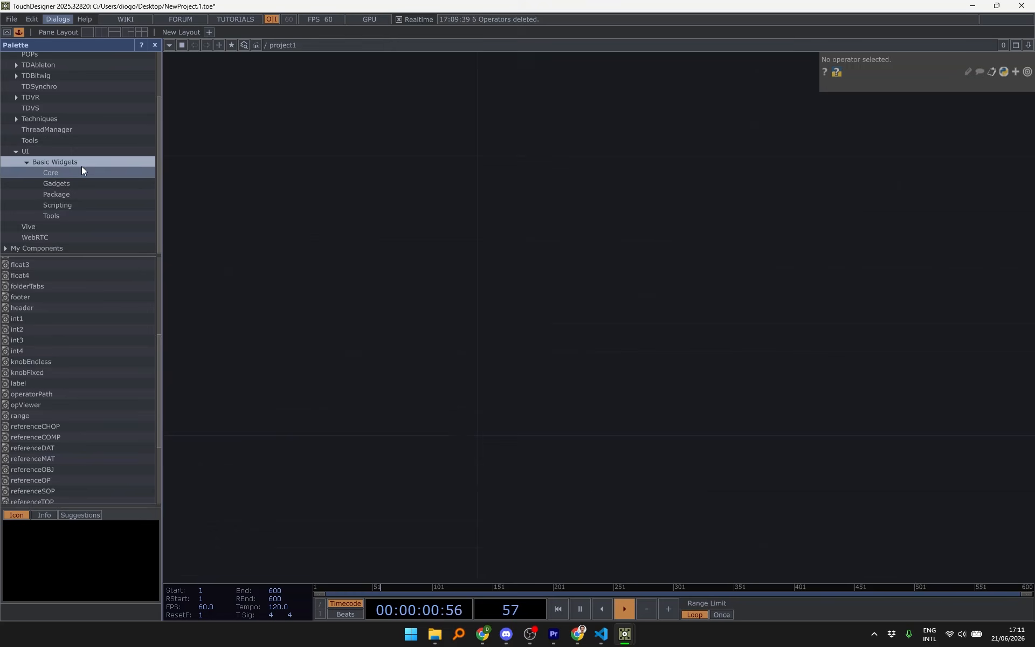
scroll(89, 351, "up", 4)
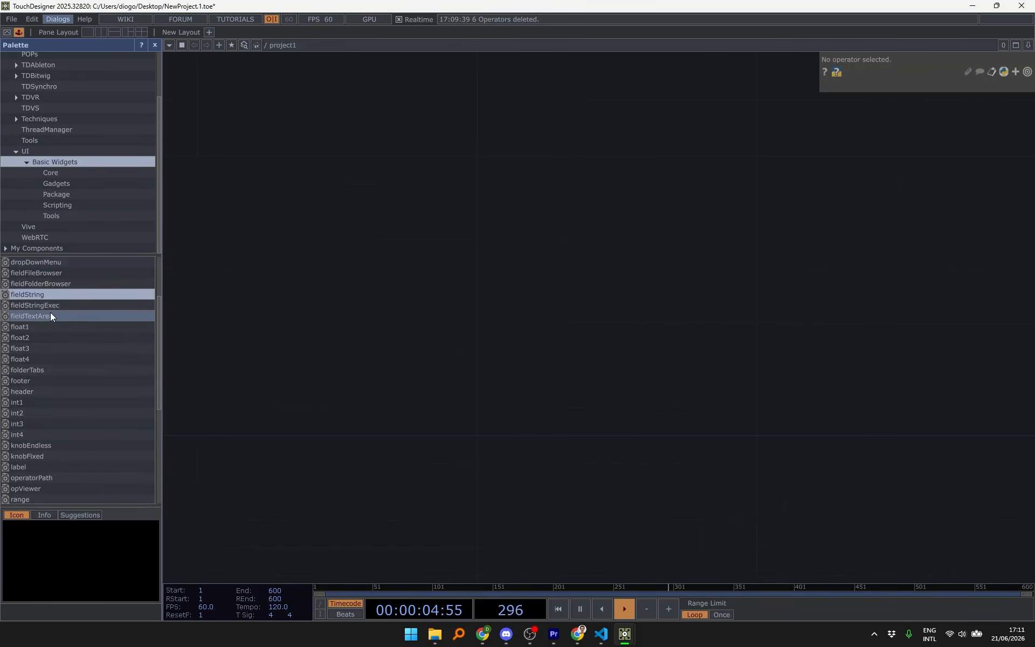
left_click_drag(50, 316, 556, 174)
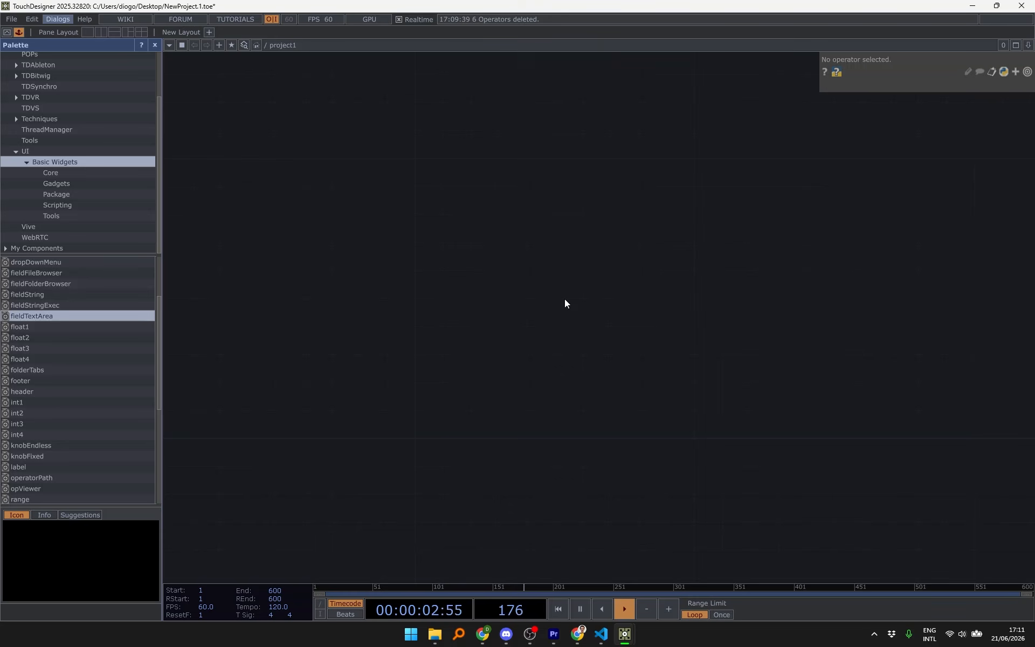
- Close the Palette and drop the Widgets_Modular component into the project1 network
left_click(19, 32)
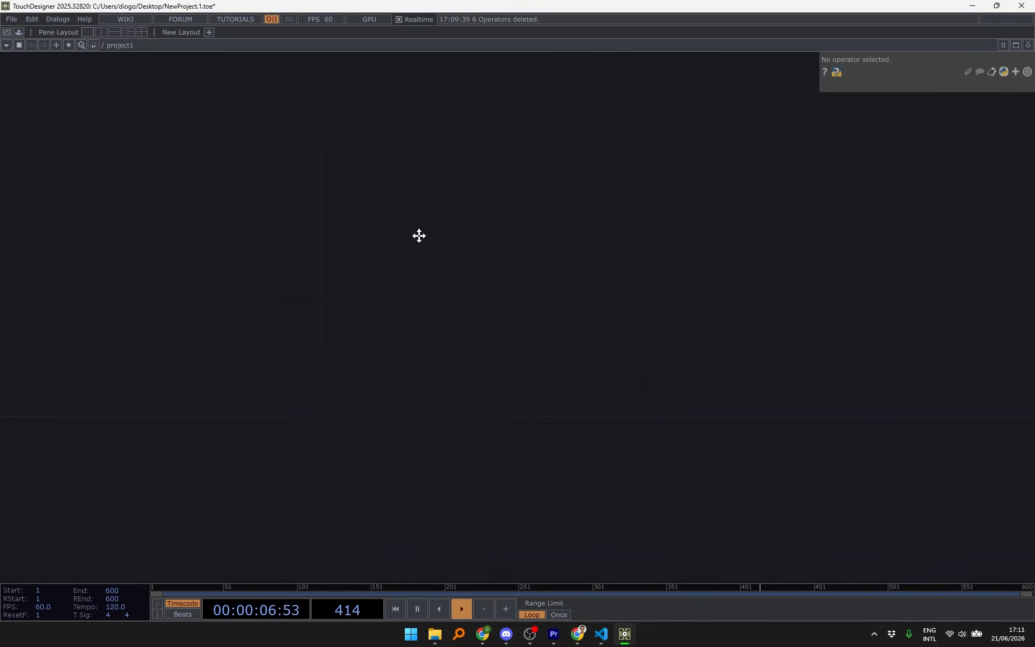
left_click_drag(418, 235, 516, 206)
left_click_drag(632, 188, 591, 218)
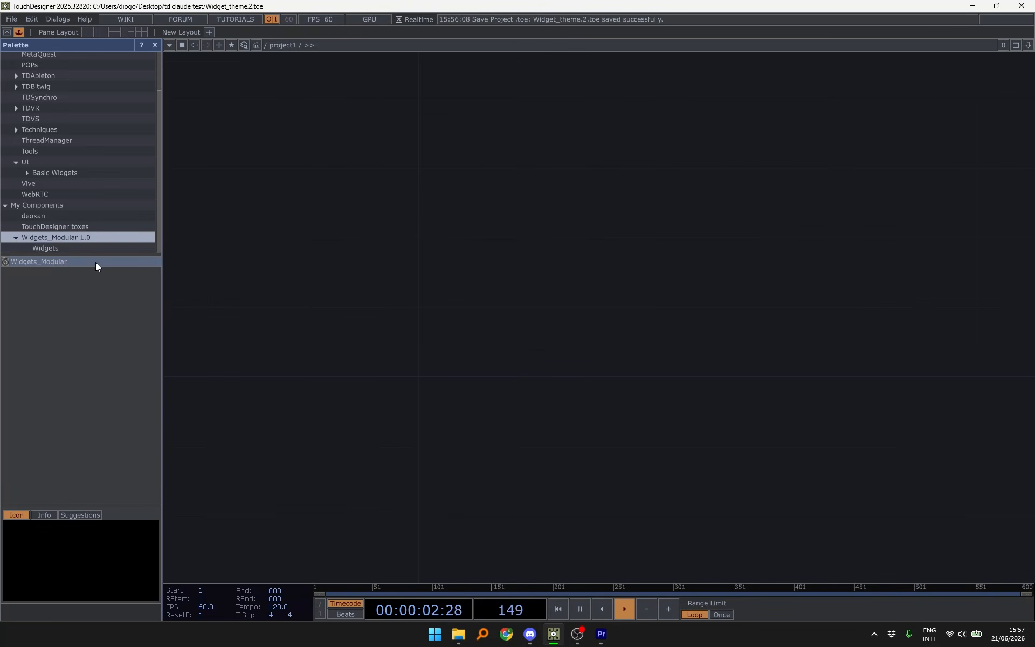
left_click_drag(92, 262, 462, 316)
- Show widget_theme's parameters and review its Label, Button and Field pages
scroll(462, 323, "up", 3)
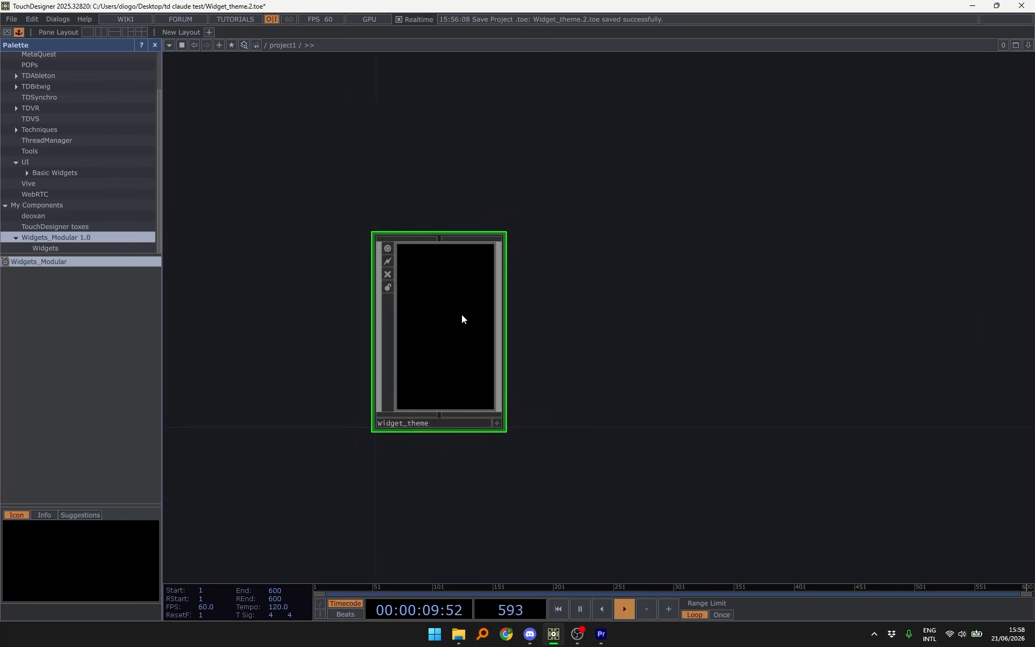
key("p")
left_click(778, 102)
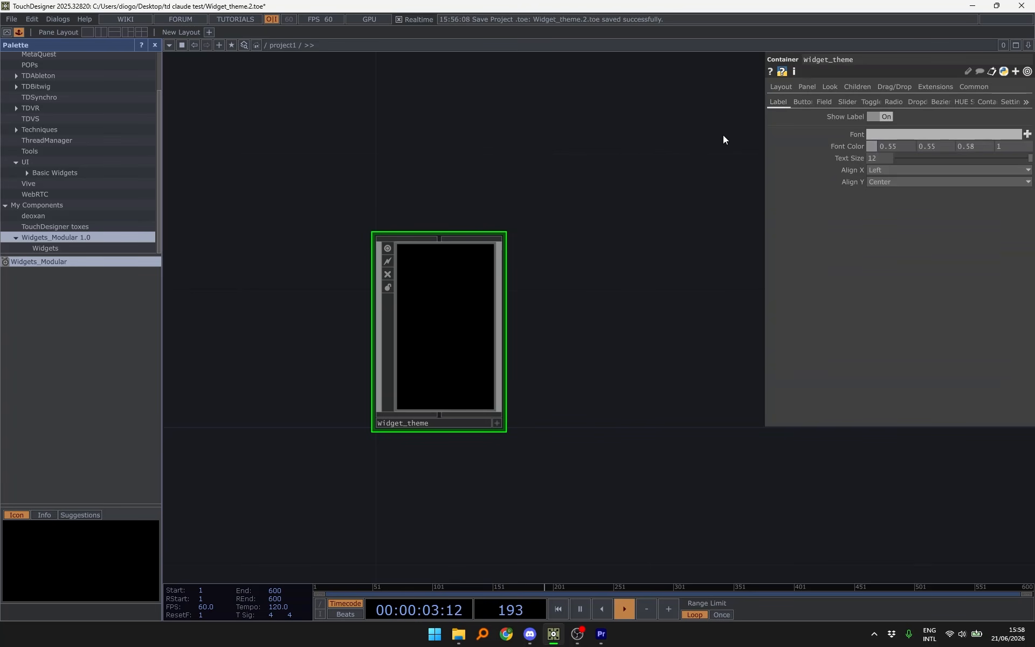
key("h")
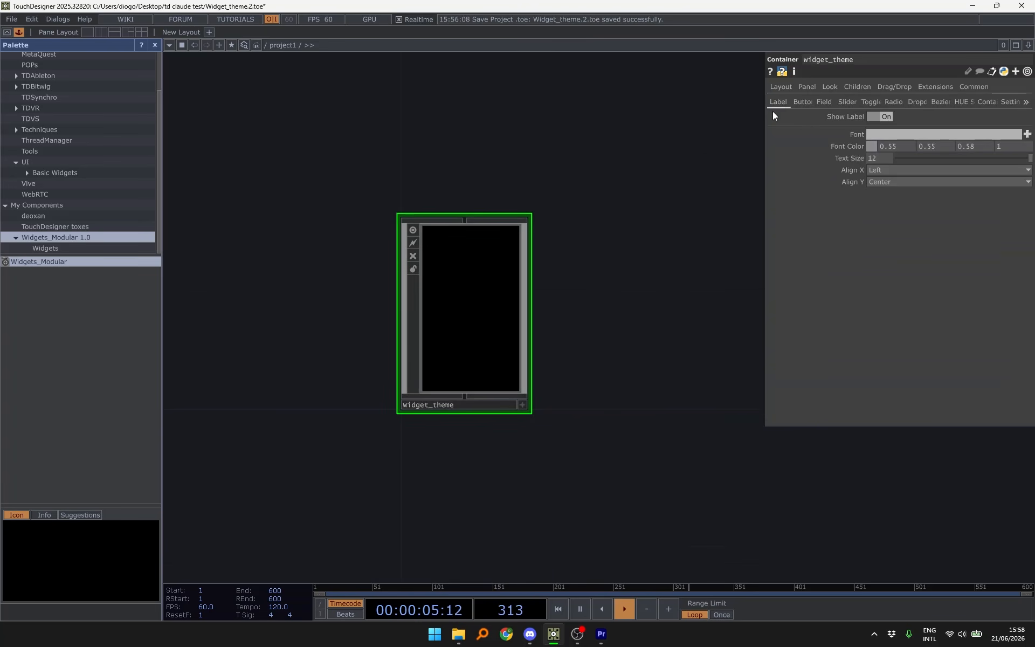
left_click(803, 102)
left_click(823, 102)
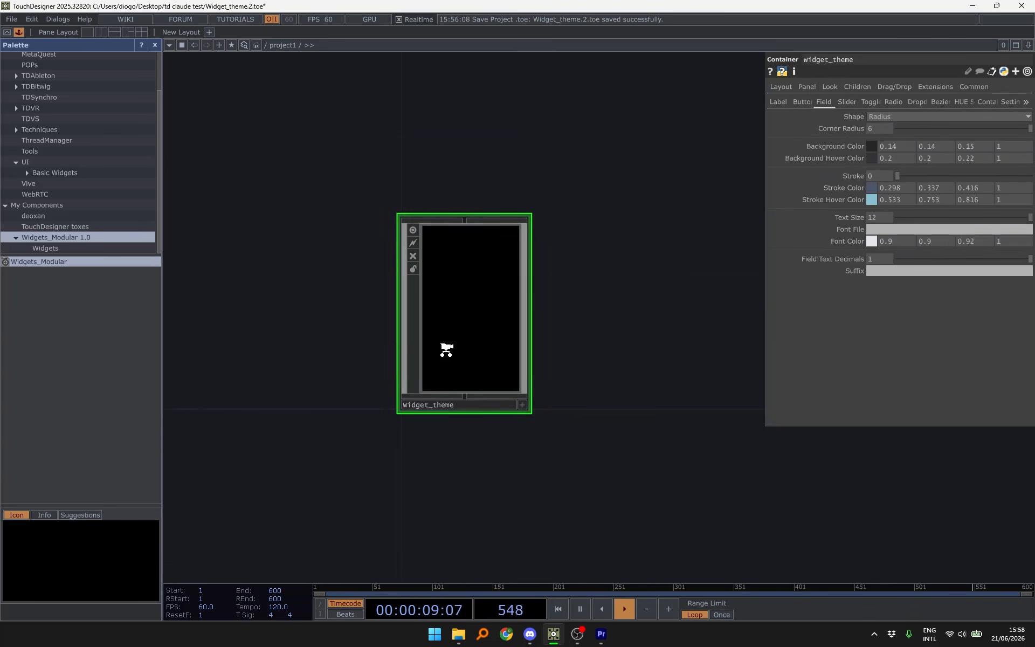
scroll(447, 350, "up", 2)
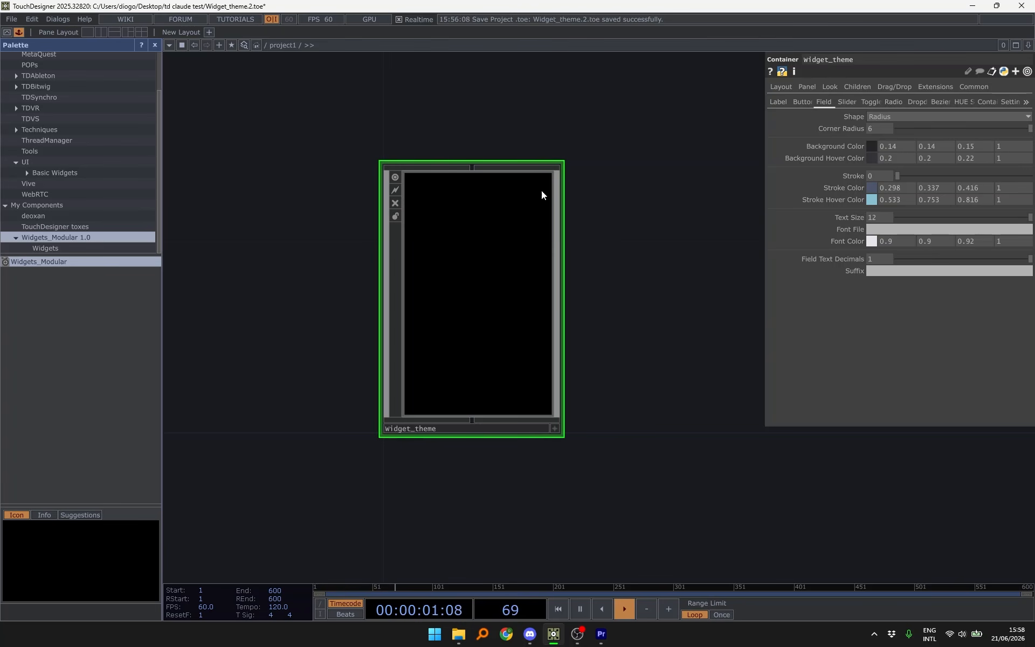
left_click_drag(376, 162, 397, 128)
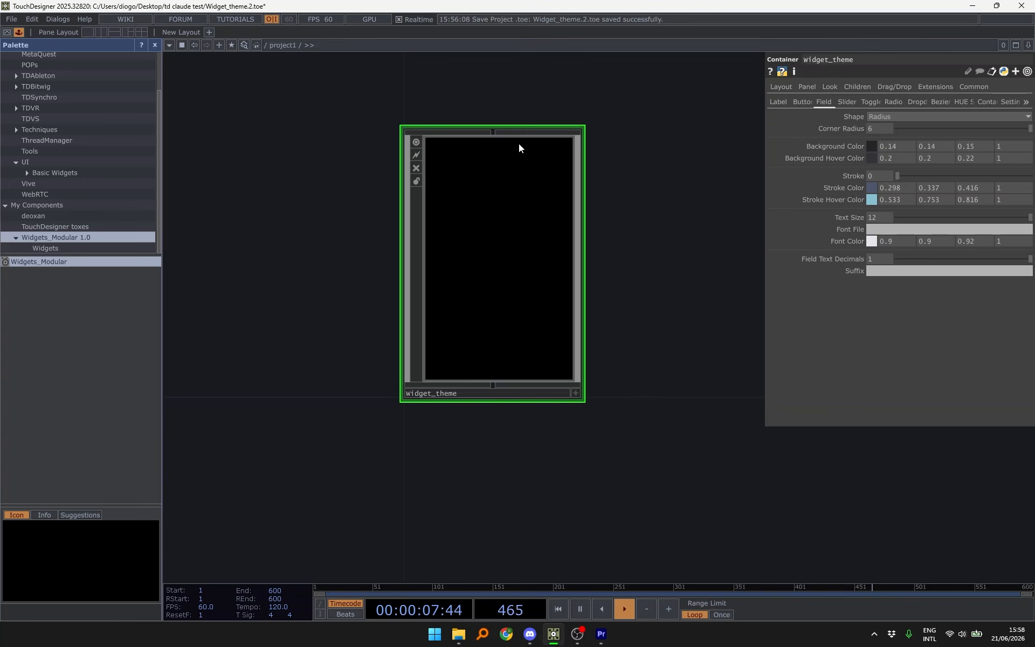
- Inside widget_theme, drop a Widget_bezier from the Palette beside widget_theme_ENGINE
key("i")
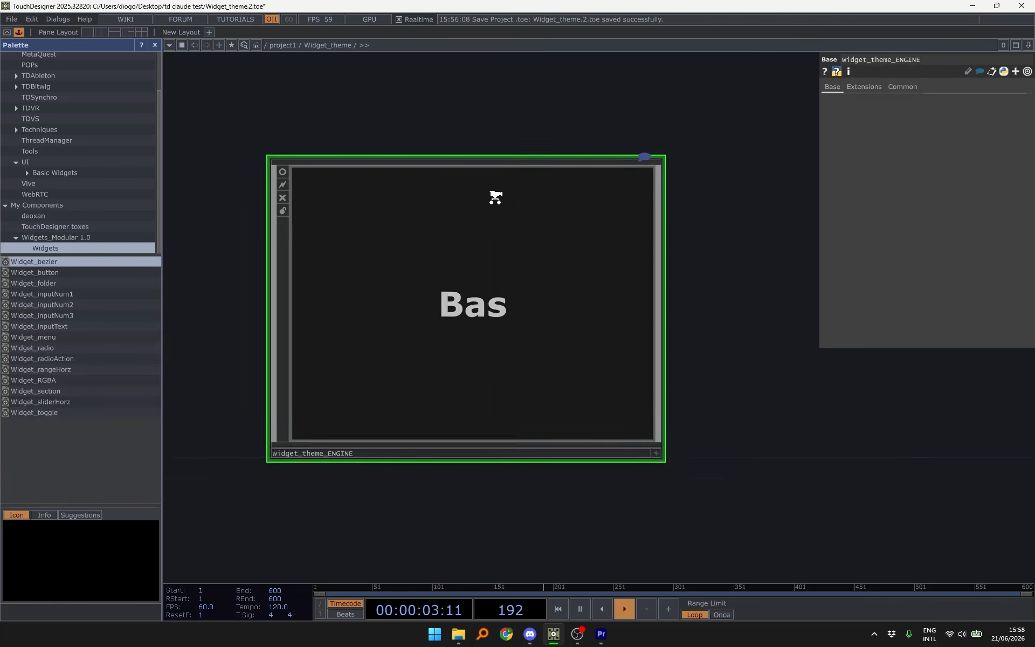
scroll(495, 196, "down", 2)
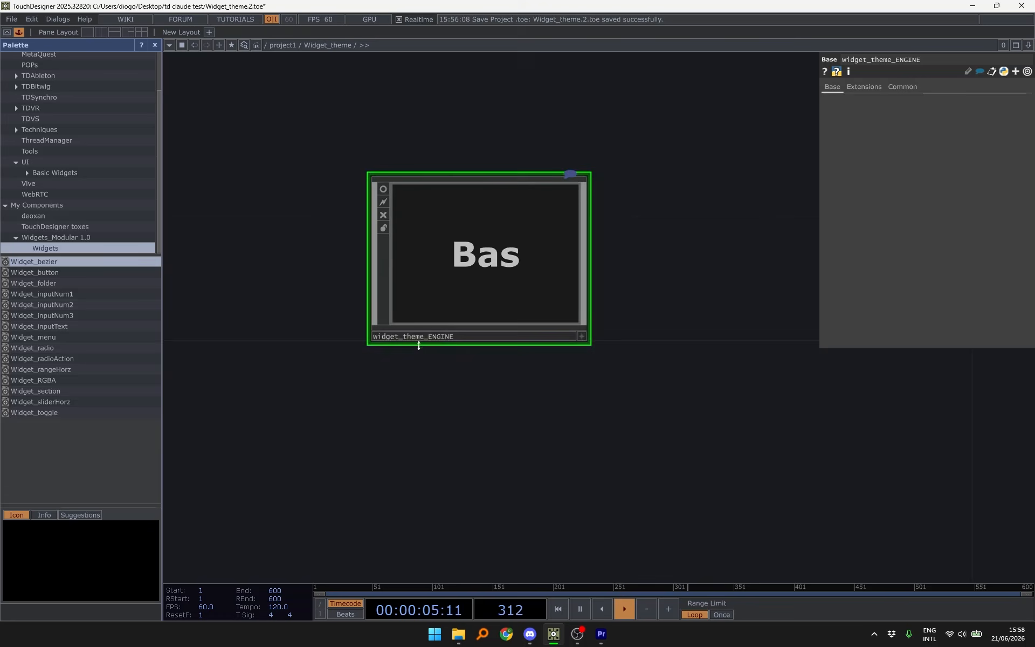
left_click_drag(568, 383, 363, 396)
scroll(363, 398, "down", 3)
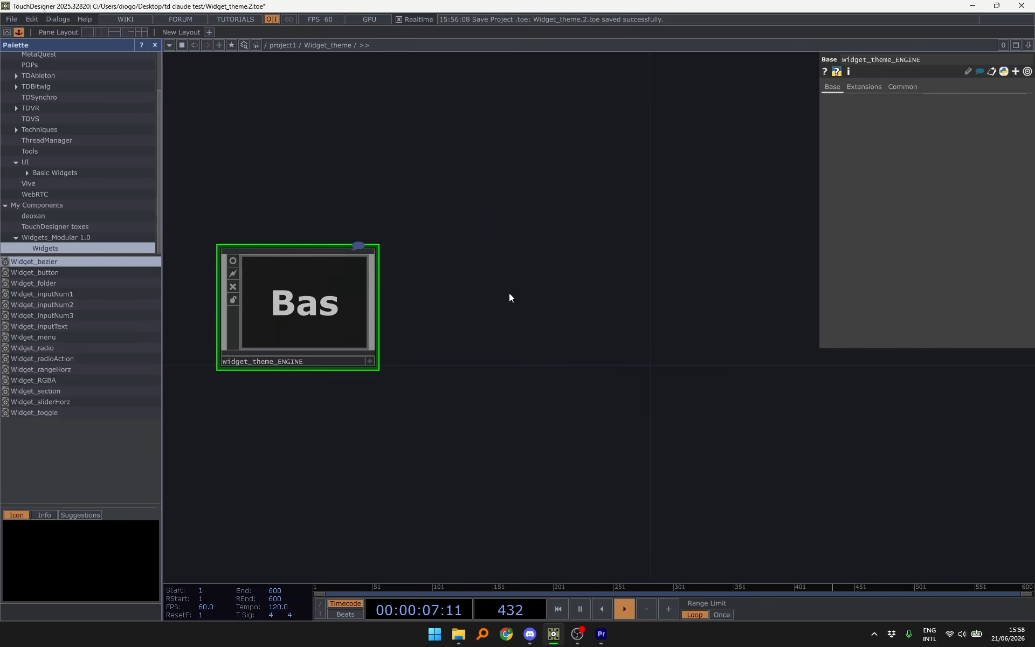
left_click_drag(492, 296, 420, 329)
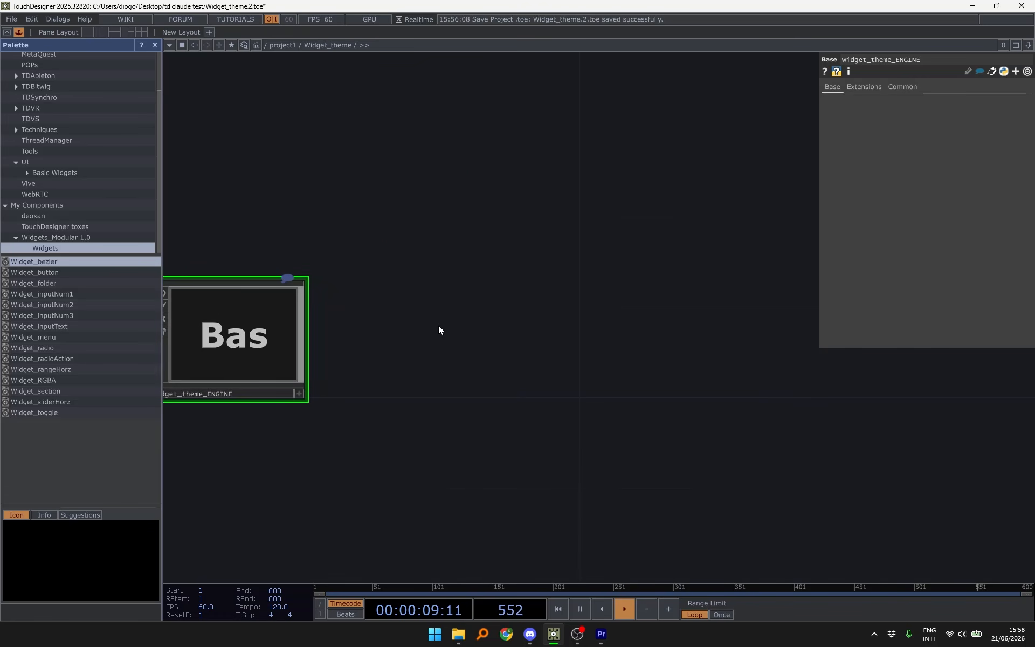
scroll(478, 184, "down", 1)
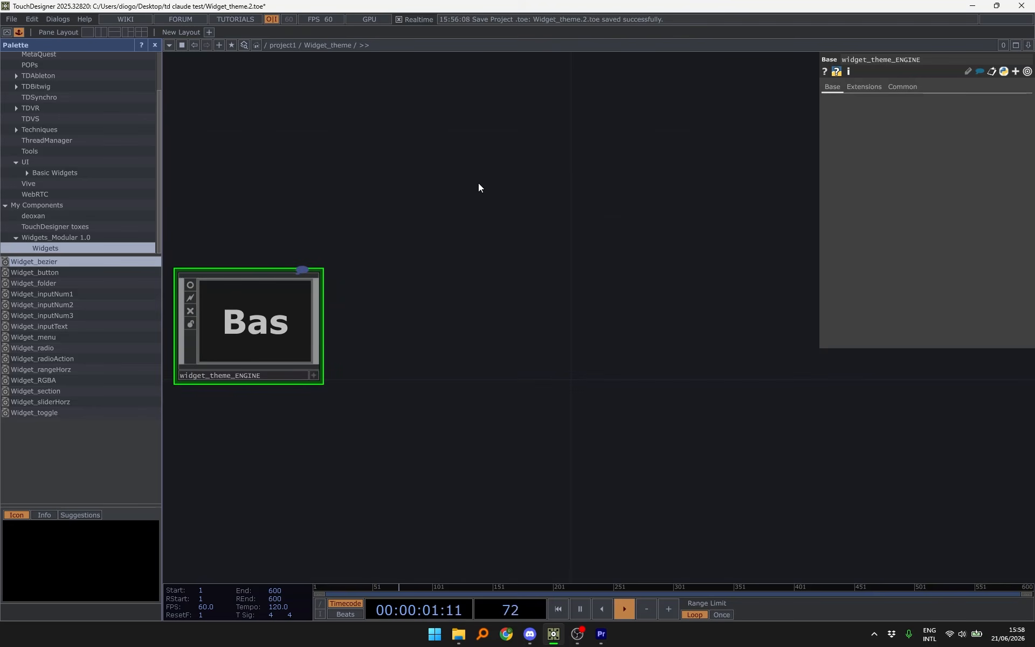
left_click_drag(576, 200, 488, 195)
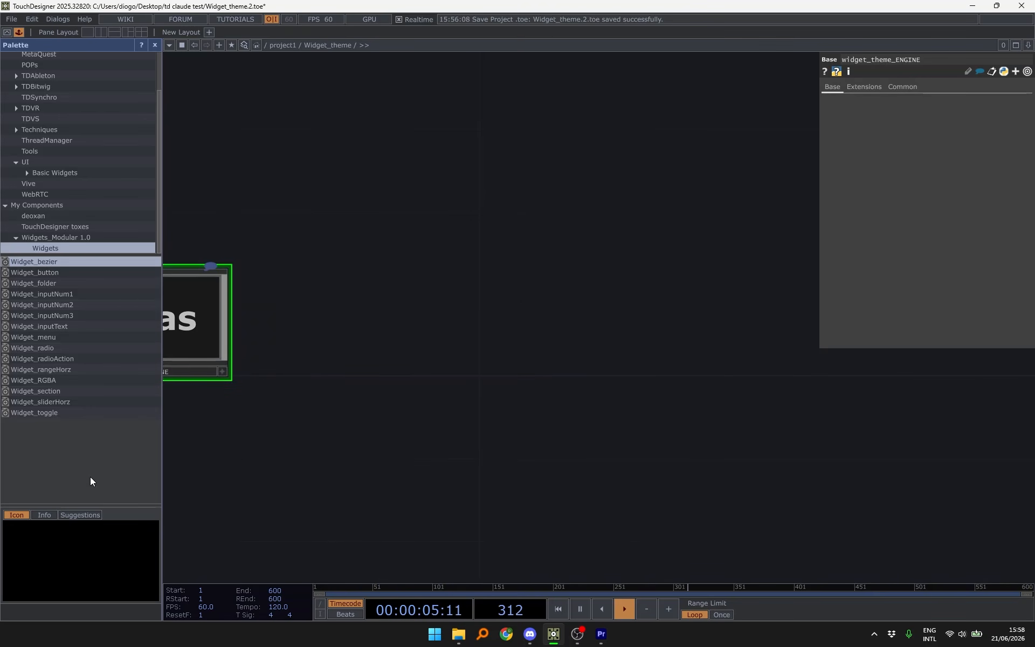
left_click_drag(86, 264, 493, 241)
- Add a Widget_button below the bezier and check the widget_theme panel
scroll(589, 214, "up", 2)
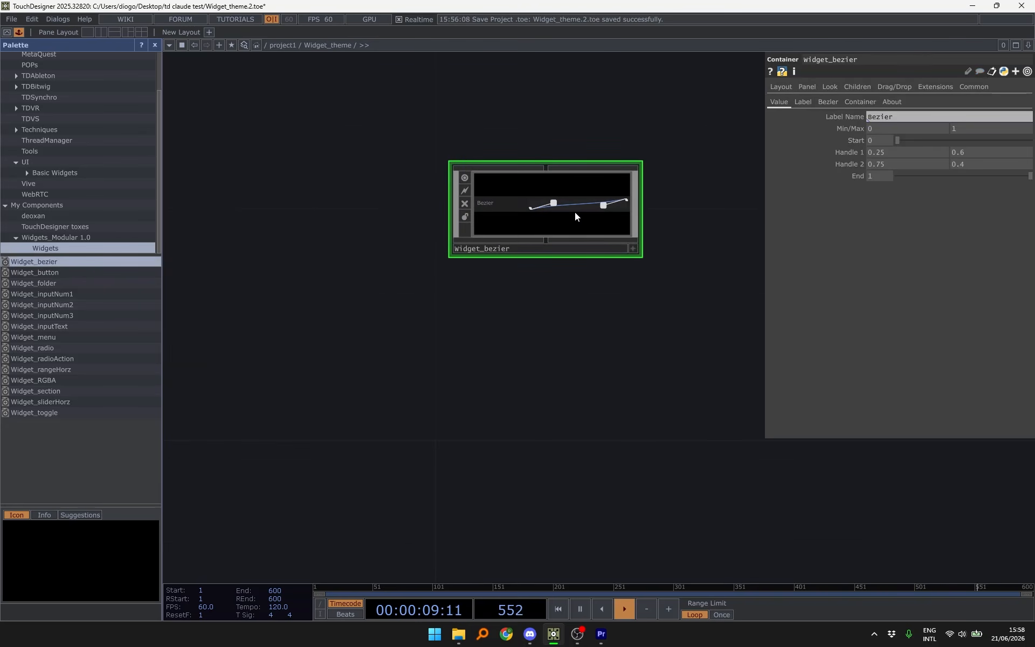
left_click_drag(571, 212, 552, 224)
left_click_drag(510, 307, 481, 264)
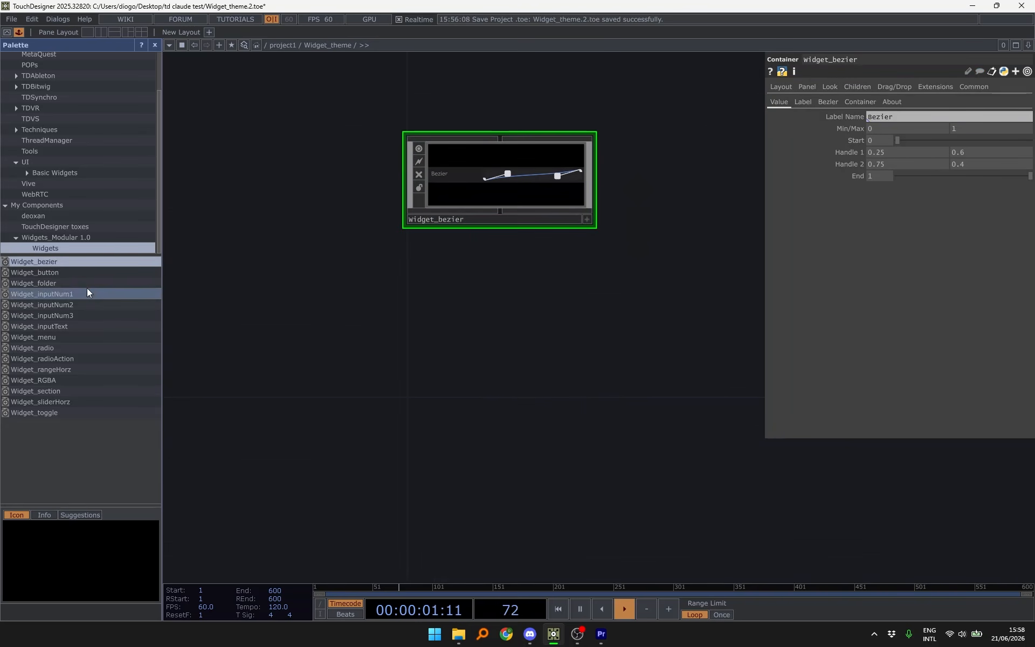
left_click_drag(85, 273, 455, 352)
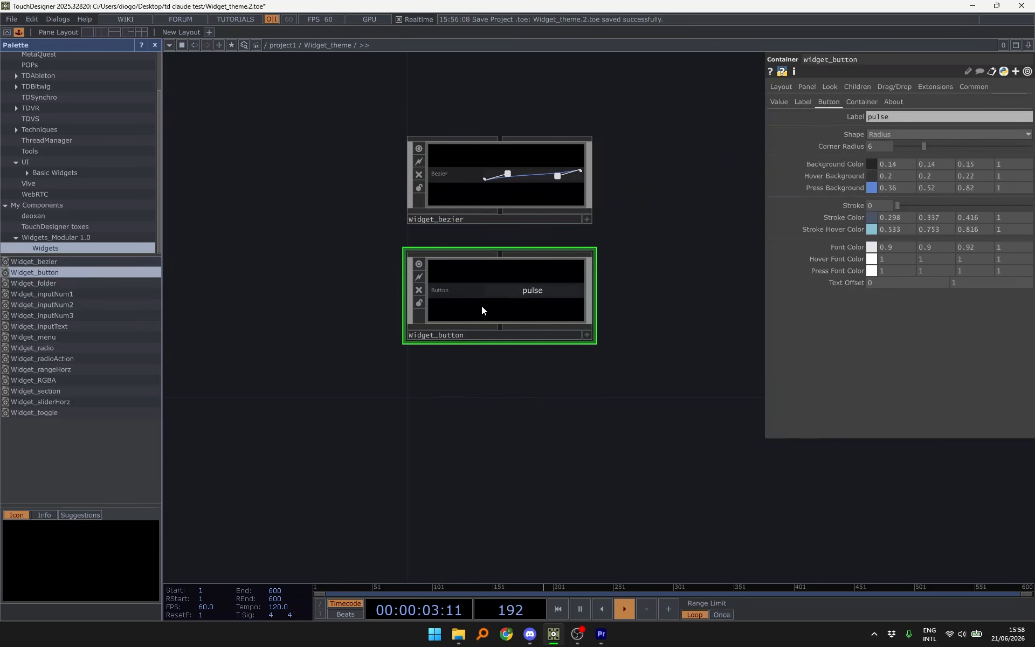
key("u")
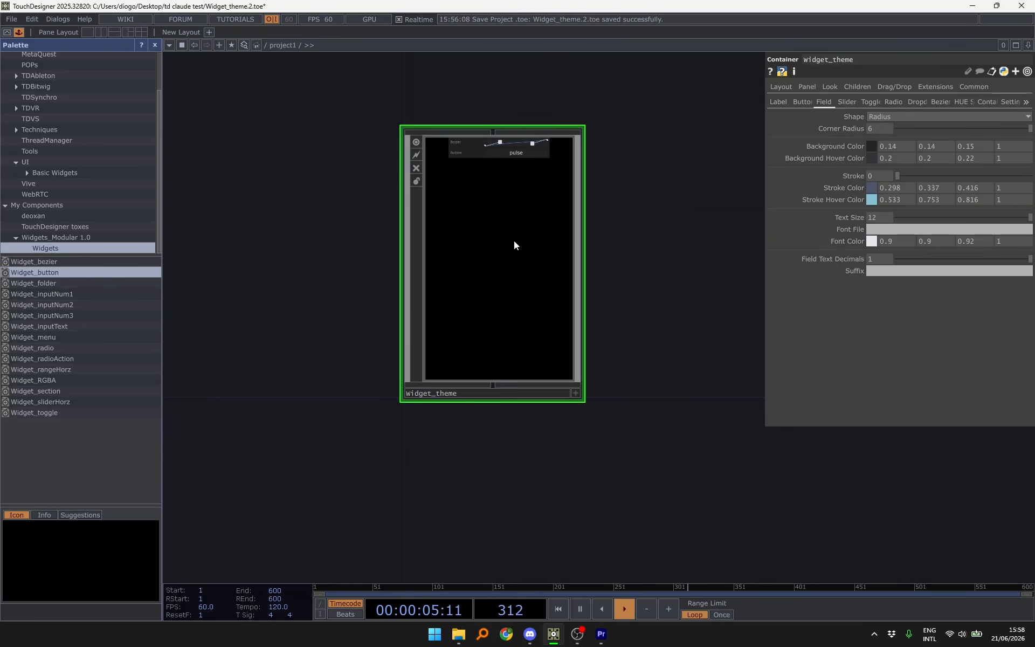
key("i")
- Add Widget_folder, inputNum1, inputNum2, inputNum3 and inputText to the widget column
left_click_drag(621, 247, 601, 180)
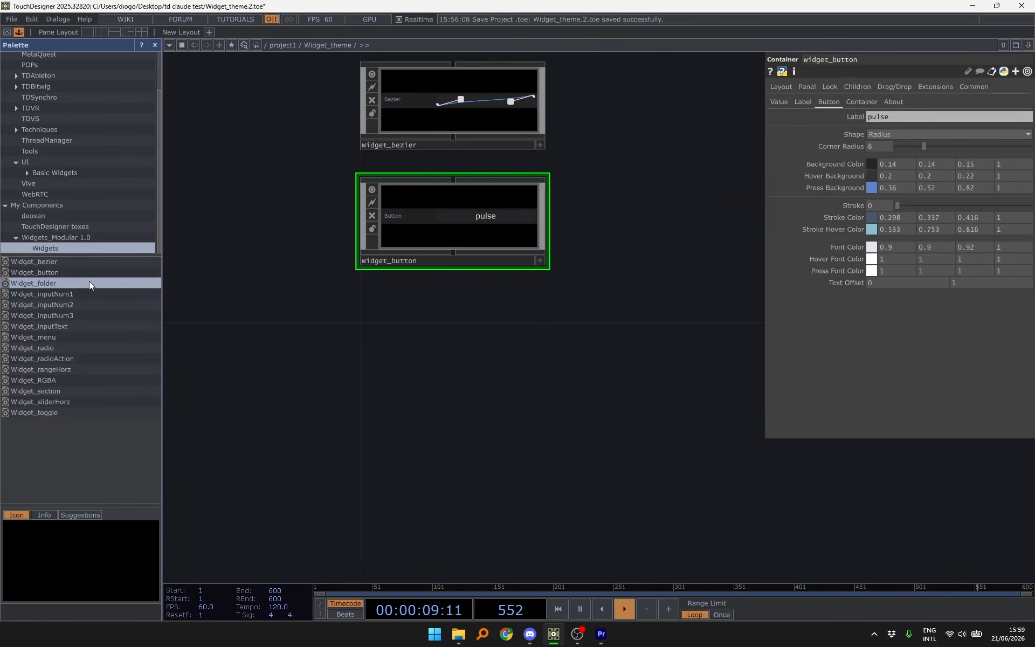
left_click_drag(90, 285, 374, 376)
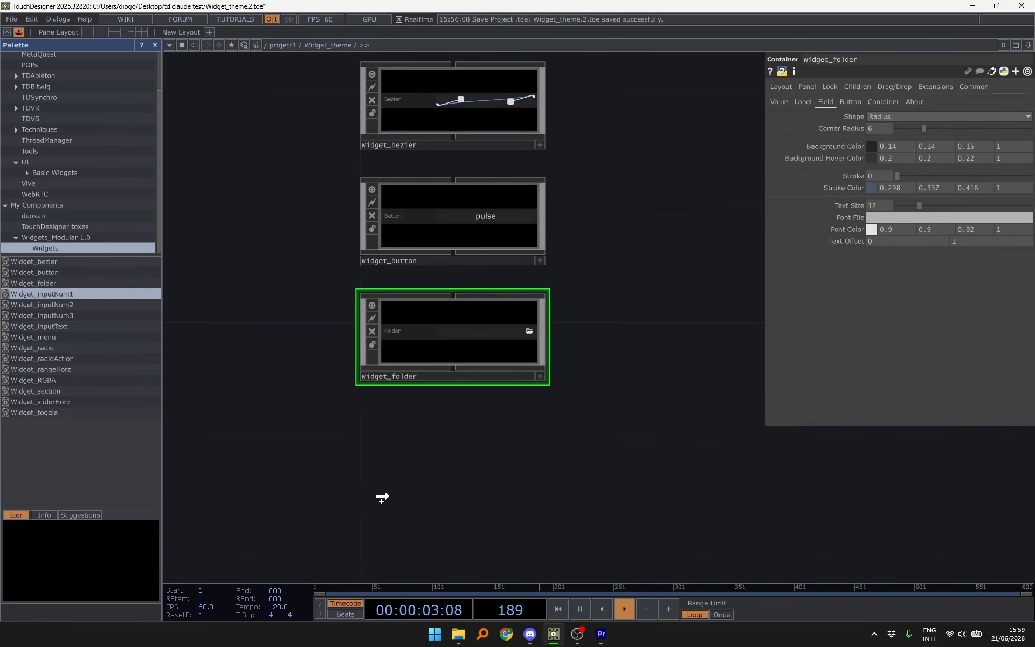
left_click_drag(382, 497, 372, 493)
left_click_drag(599, 388, 594, 222)
left_click_drag(92, 305, 360, 531)
left_click_drag(610, 352, 593, 218)
left_click_drag(93, 327, 345, 509)
left_click_drag(598, 345, 595, 227)
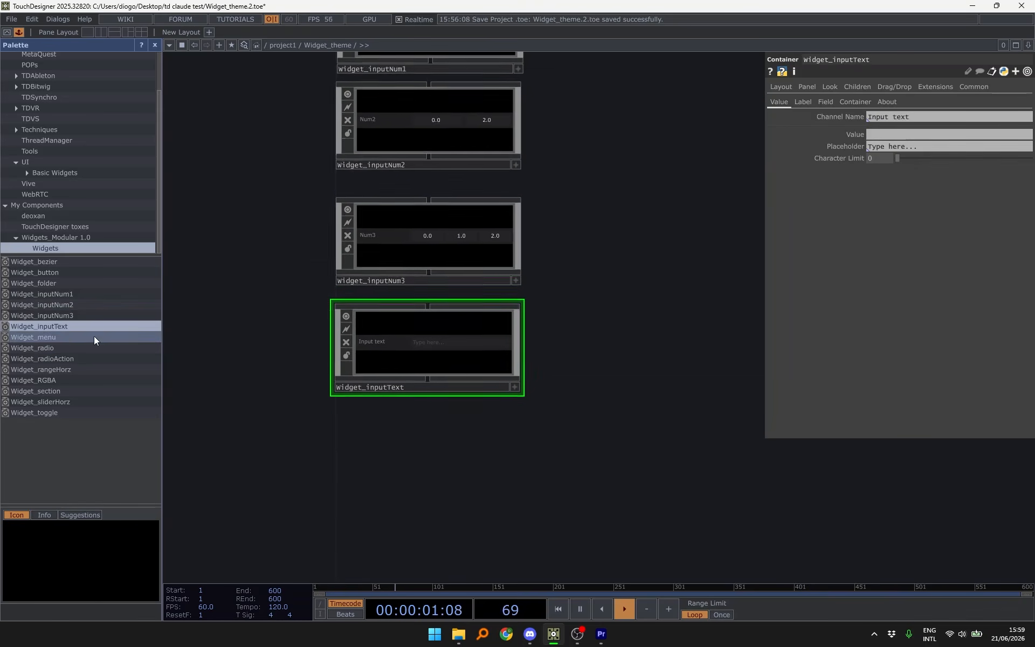
- Add Widget_menu, radio, radioAction, rangeHorz and RGBA to the widget column
left_click_drag(94, 338, 344, 464)
left_click_drag(90, 349, 352, 545)
left_click_drag(593, 447, 564, 186)
left_click_drag(379, 183, 377, 155)
left_click_drag(91, 359, 313, 444)
left_click_drag(91, 371, 345, 485)
left_click_drag(593, 448, 566, 216)
left_click_drag(91, 380, 345, 345)
left_click_drag(593, 448, 566, 243)
left_click_drag(92, 391, 302, 465)
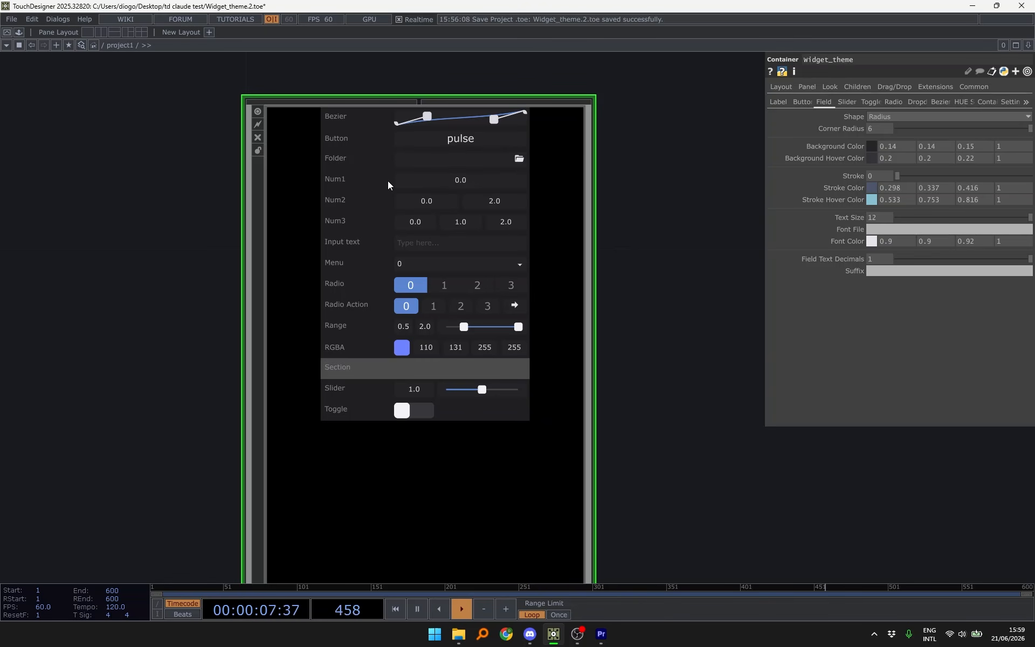
- Bring the widget node column into view inside widget_theme, checking the assembled panel from above
key("i")
scroll(446, 366, "down", 3)
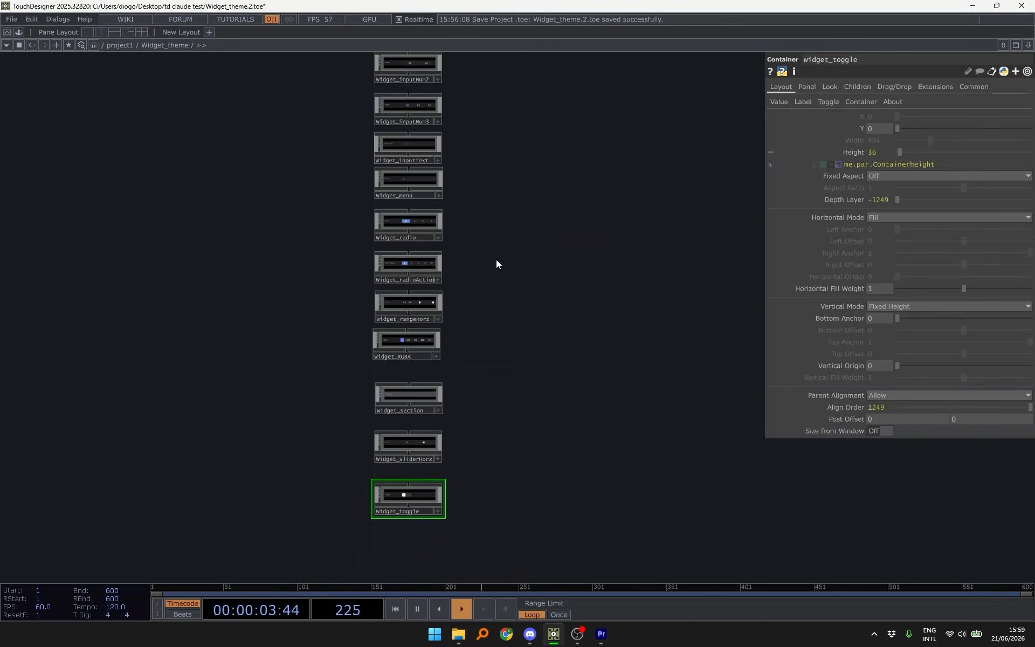
left_click_drag(523, 151, 538, 349)
key("u")
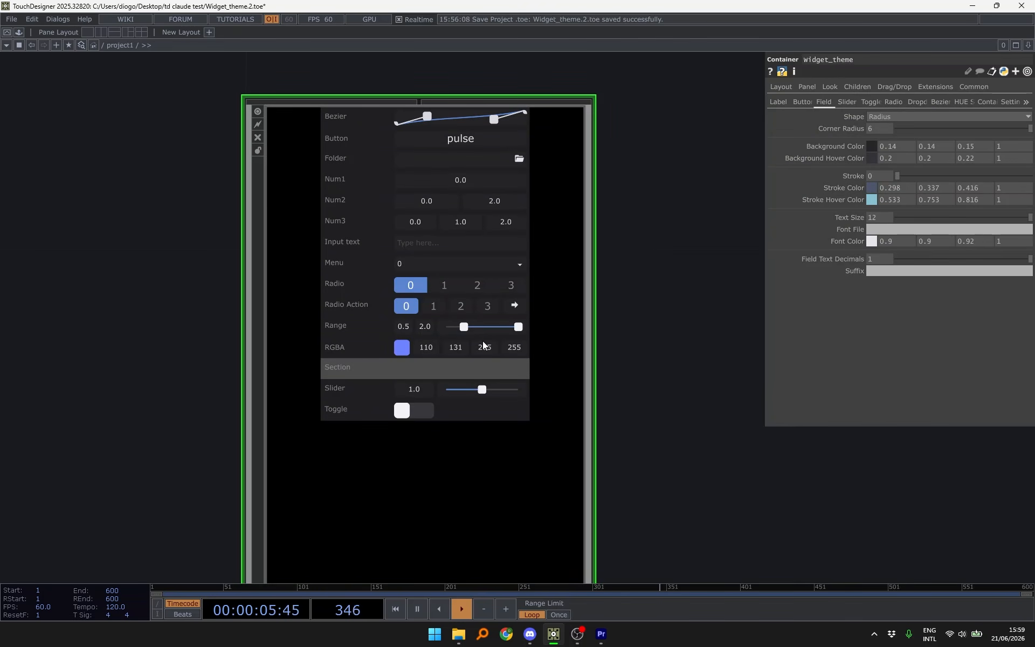
key("i")
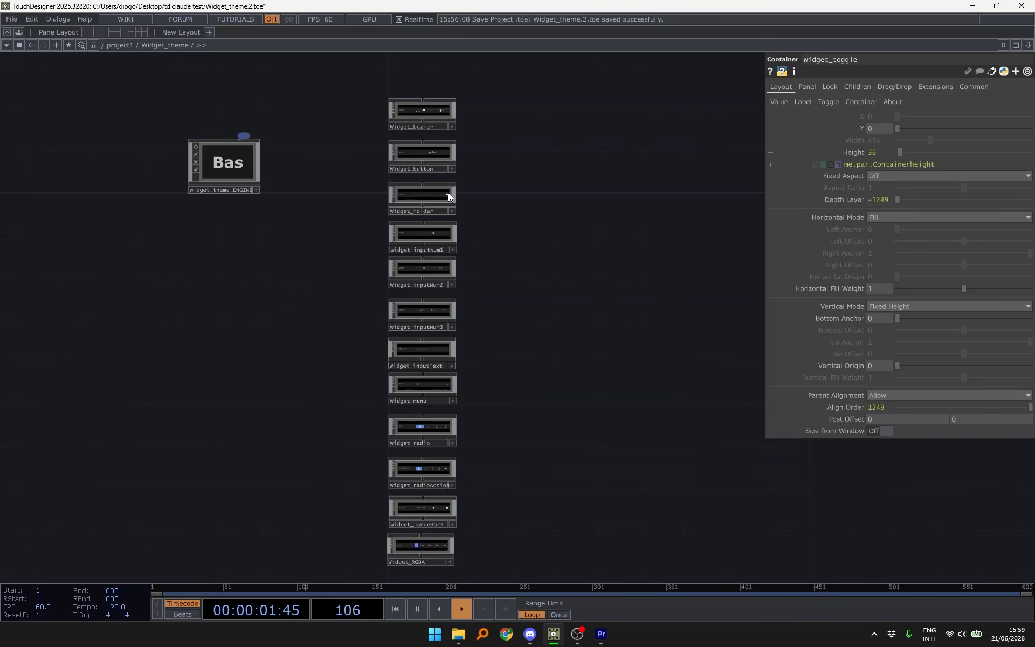
- Split the workspace into two panes and turn the left pane into the widget Panel viewer
left_click(98, 33)
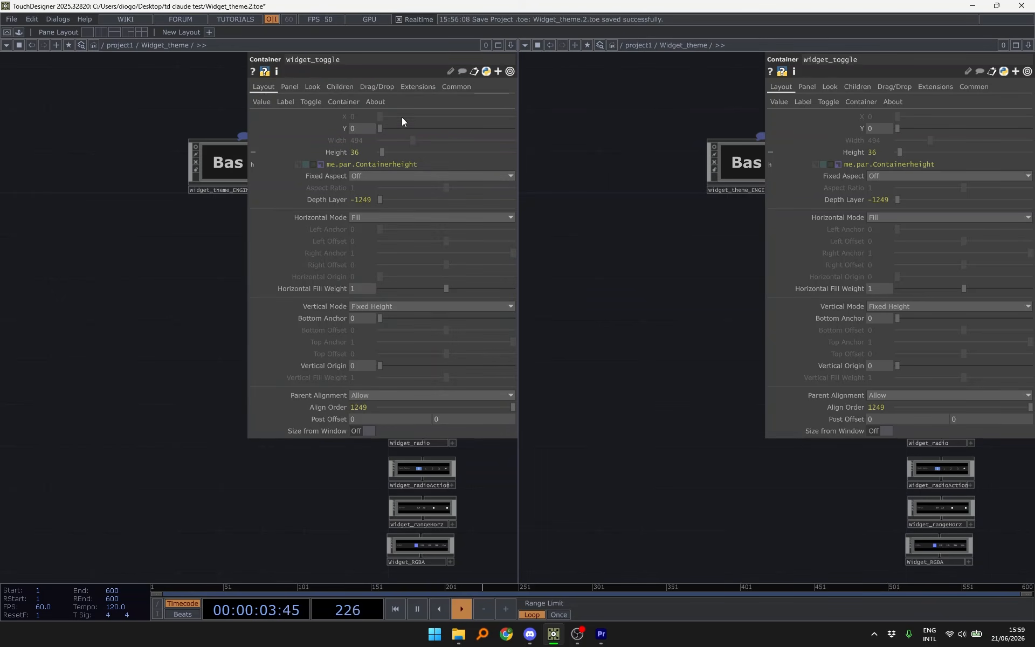
left_click_drag(519, 129, 206, 125)
left_click(10, 46)
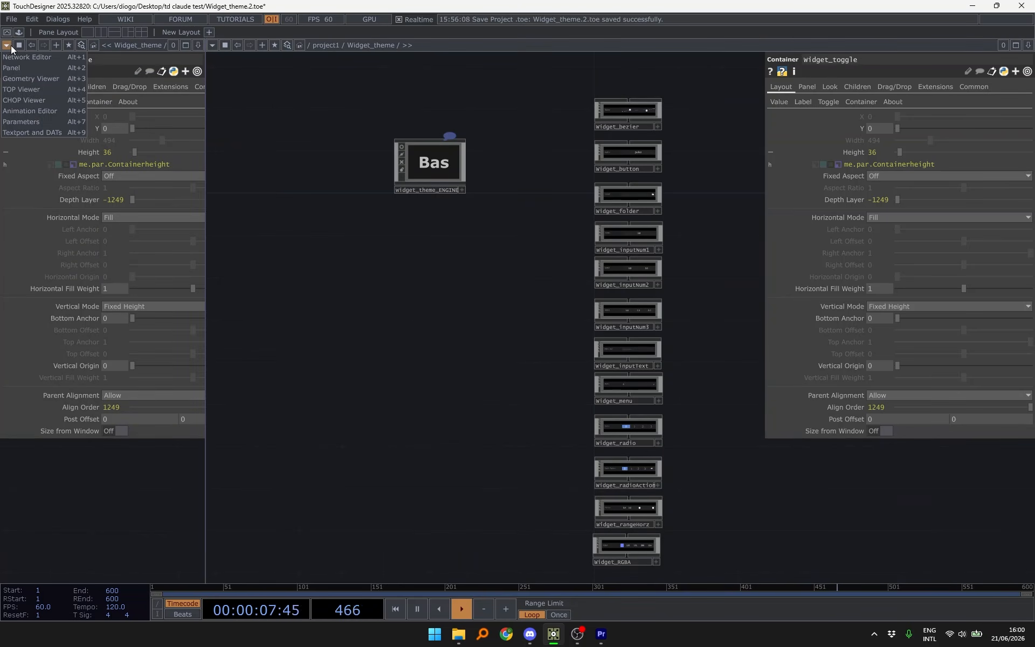
left_click(9, 45)
left_click(7, 46)
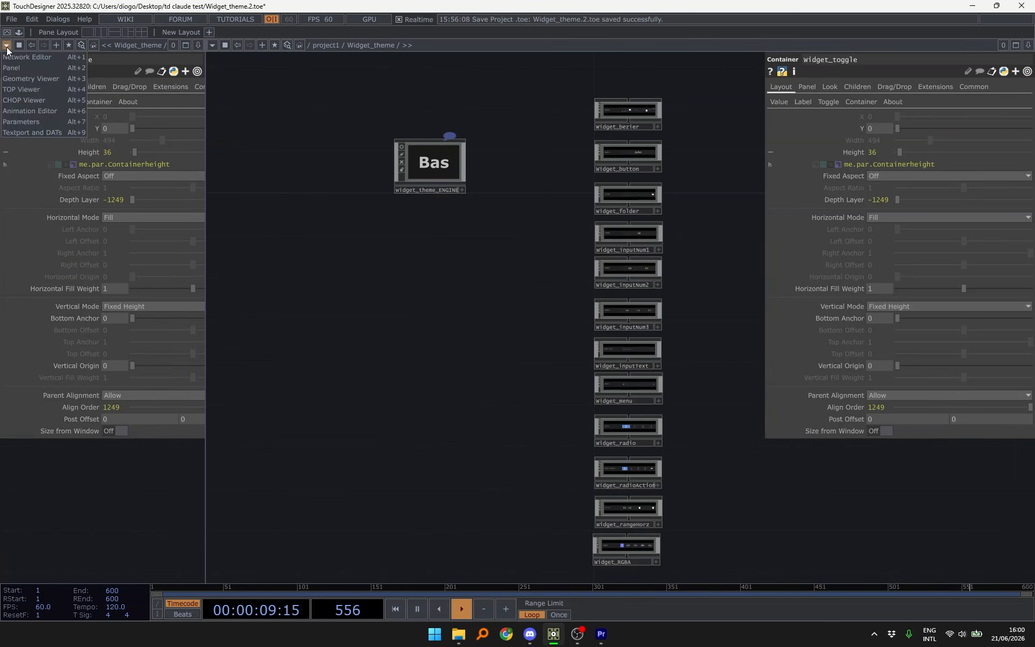
left_click(30, 68)
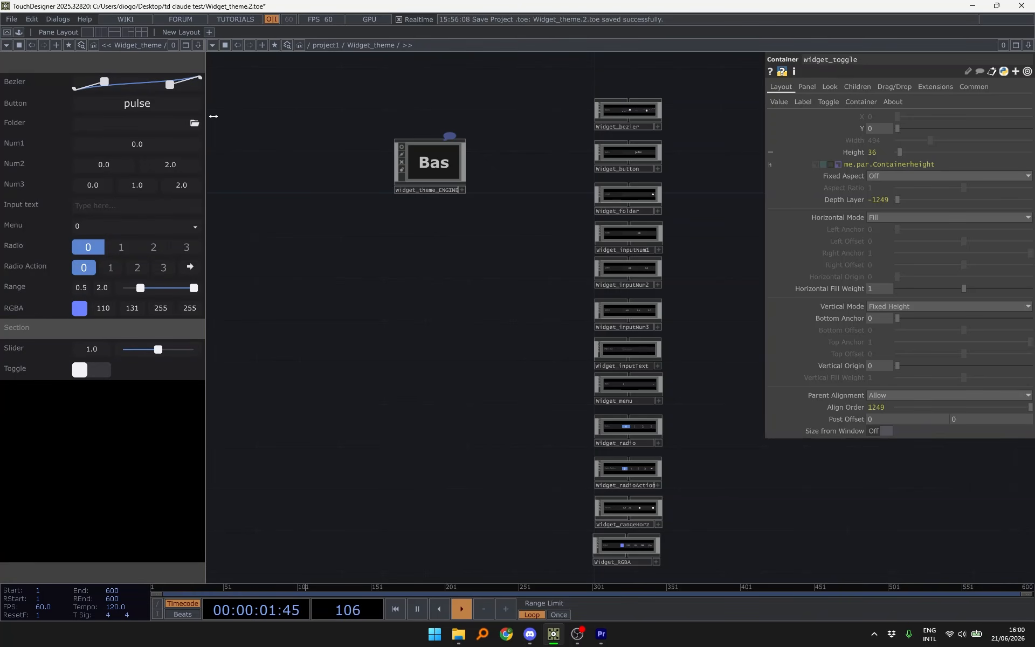
mouse_move(207, 115)
left_mouse_down()
mouse_move(248, 127)
mouse_move(223, 118)
left_mouse_up()
- Move the widget_button node above widget_bezier in the network
left_click_drag(346, 122, 275, 120)
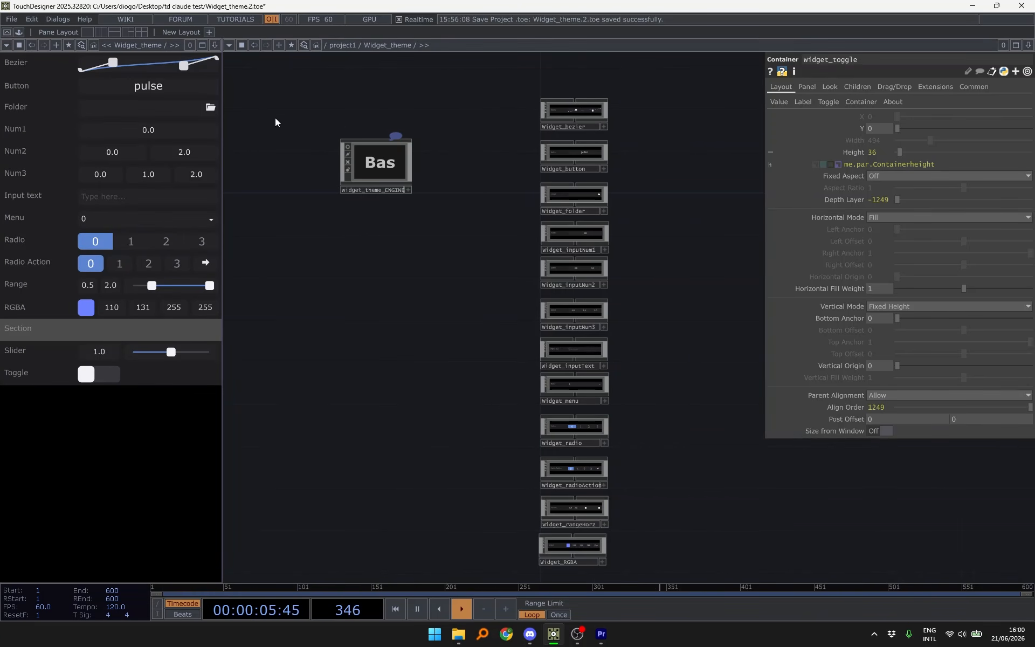
scroll(600, 326, "up", 5)
left_click_drag(501, 376, 494, 115)
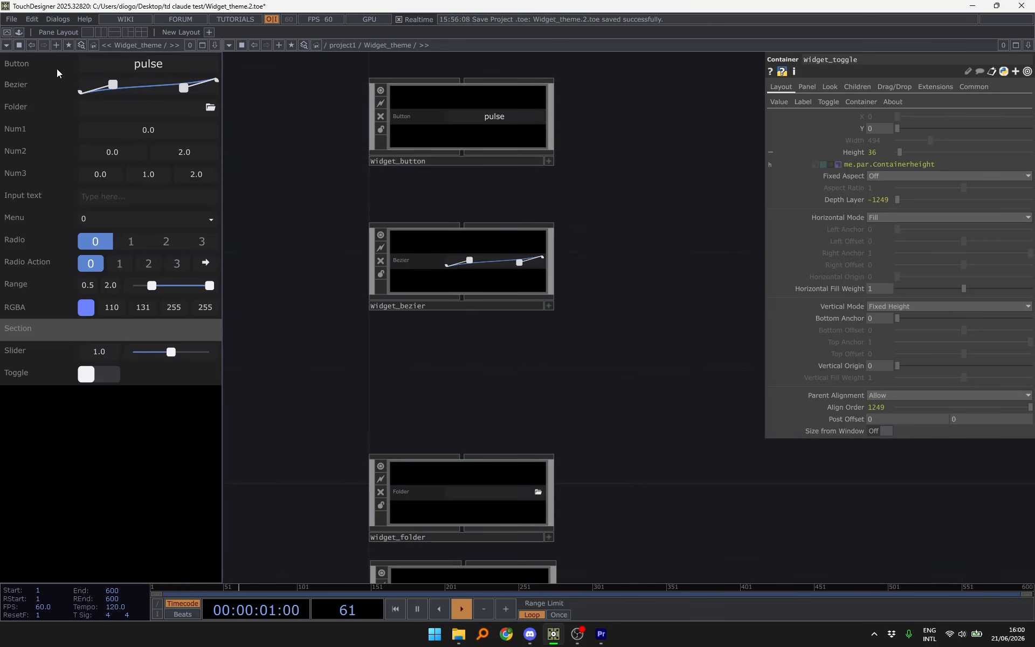
- Show widget_button's Layout page and collapse the Align Order expression
scroll(439, 154, "down", 4)
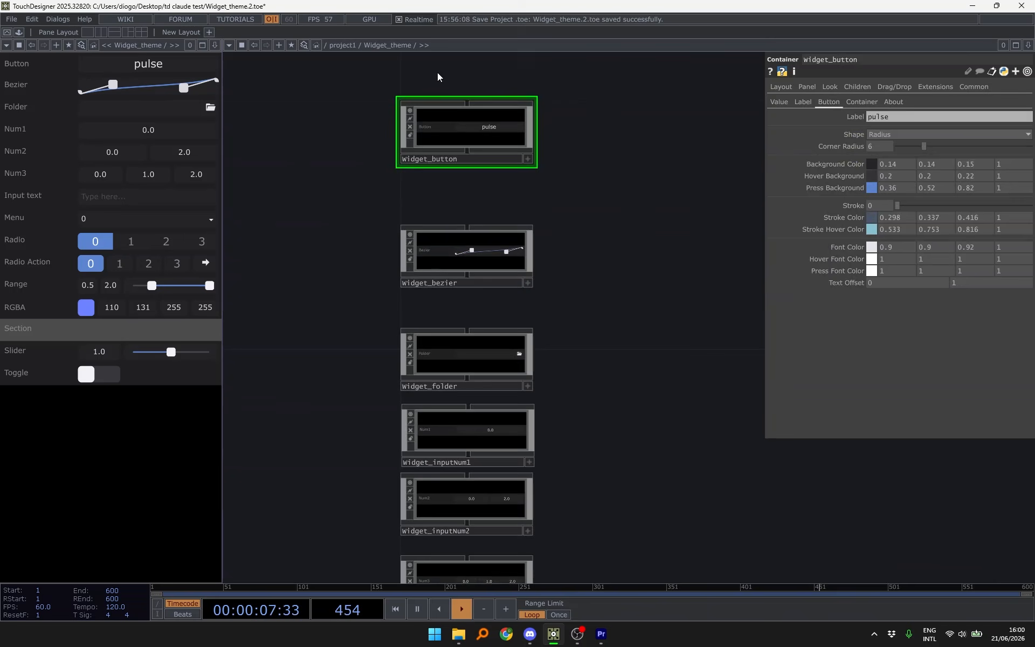
scroll(438, 73, "up", 4)
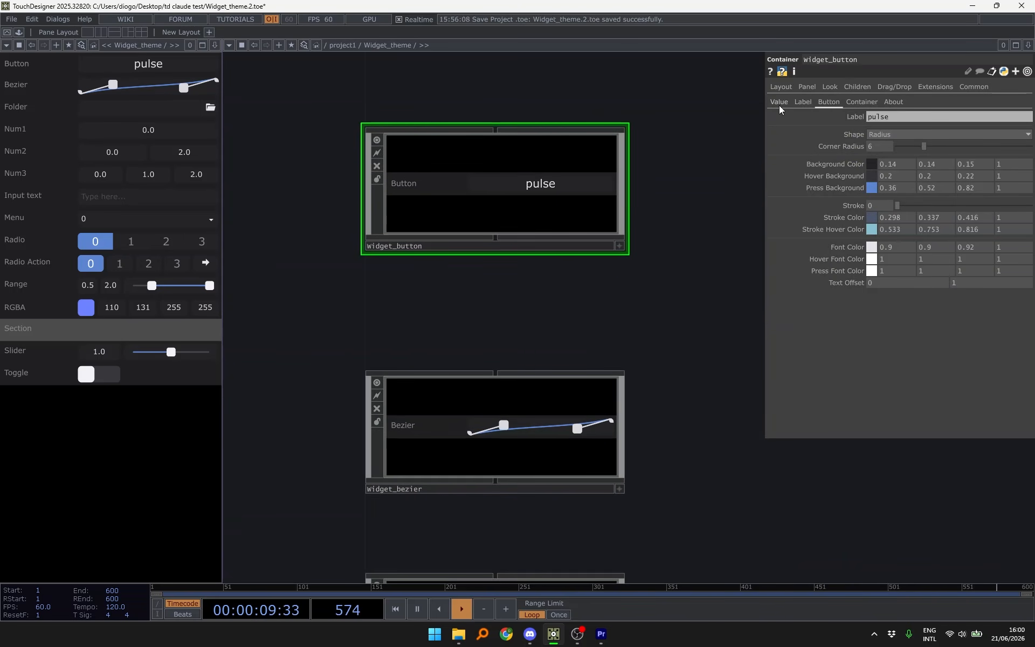
left_click(784, 87)
left_click(843, 399)
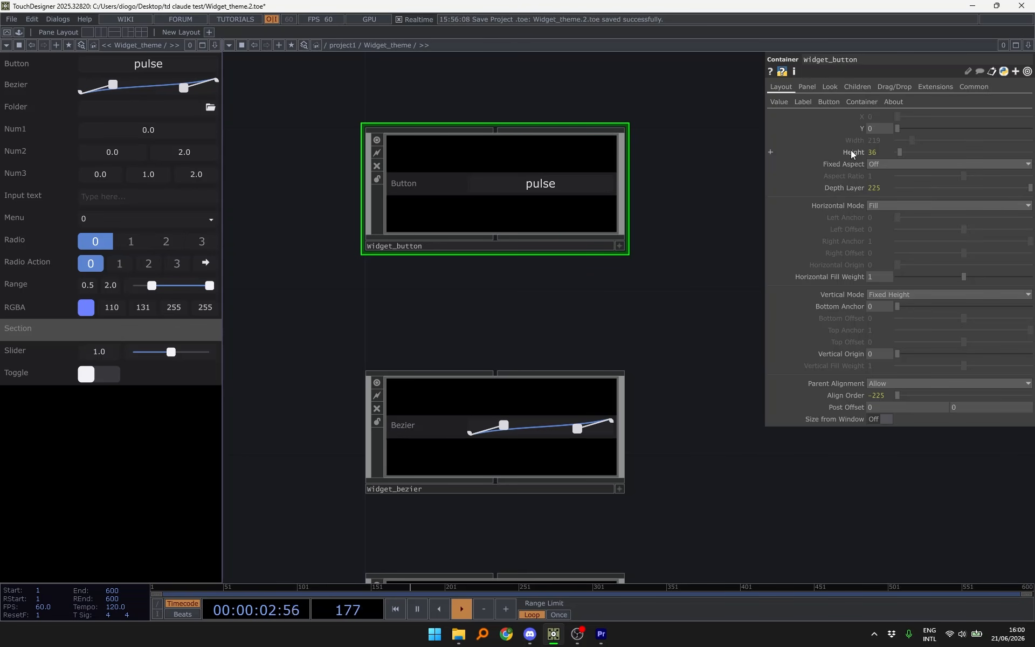
- On the Container page, try the Height slider, keeping height 36 and width 230
left_click(862, 102)
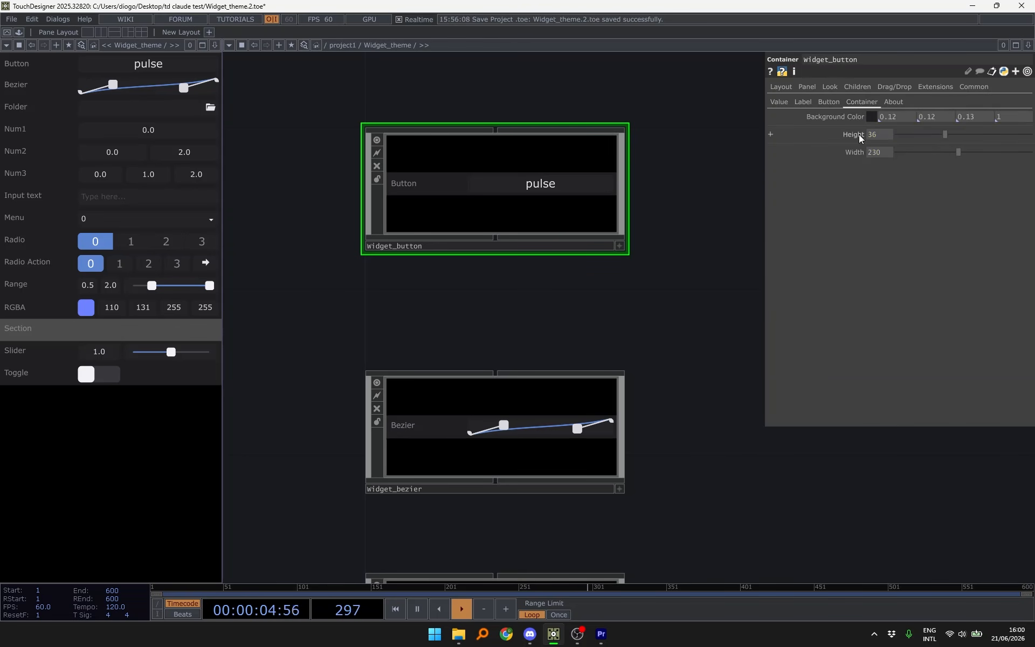
scroll(604, 137, "up", 4)
left_click_drag(706, 128, 750, 134)
scroll(749, 134, "down", 2)
mouse_move(949, 135)
left_mouse_down()
mouse_move(946, 144)
mouse_move(972, 136)
mouse_move(979, 150)
mouse_move(949, 147)
left_mouse_up()
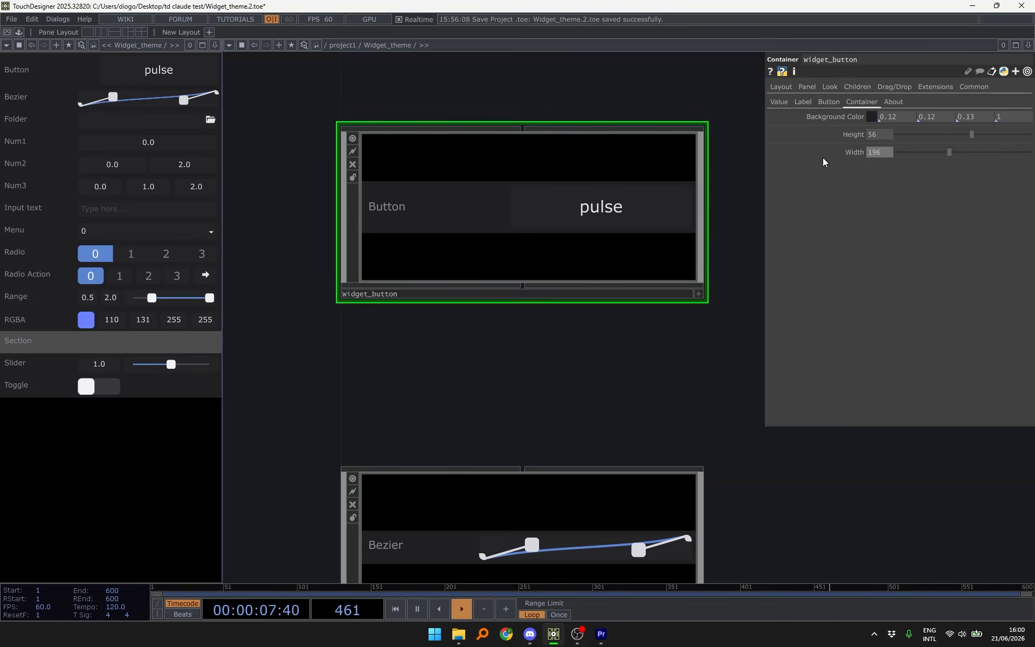
mouse_move(865, 120)
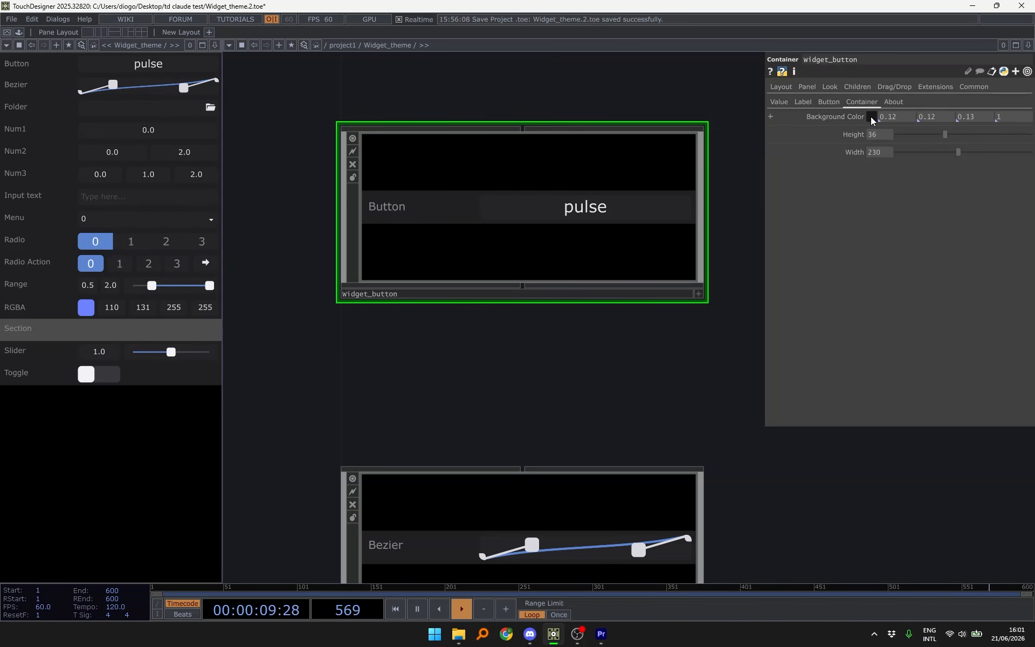
- Trial light green and light blue button backgrounds, undo them, and show the Value page
left_click(871, 116)
left_click(902, 135)
left_click(917, 135)
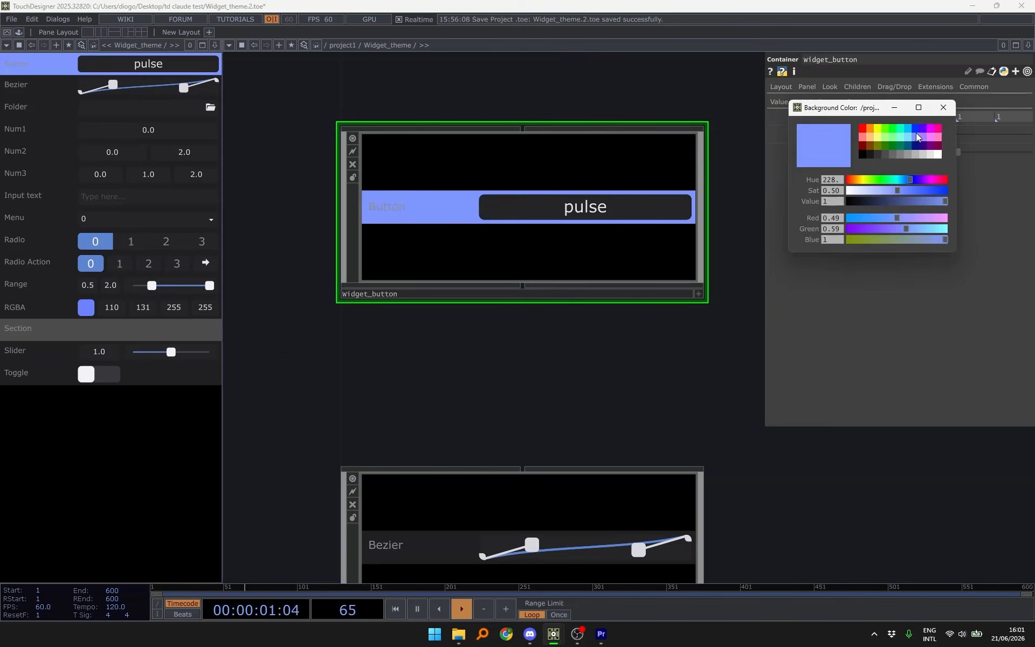
left_click(942, 107)
key("ctrl+z")
key("ctrl+z")
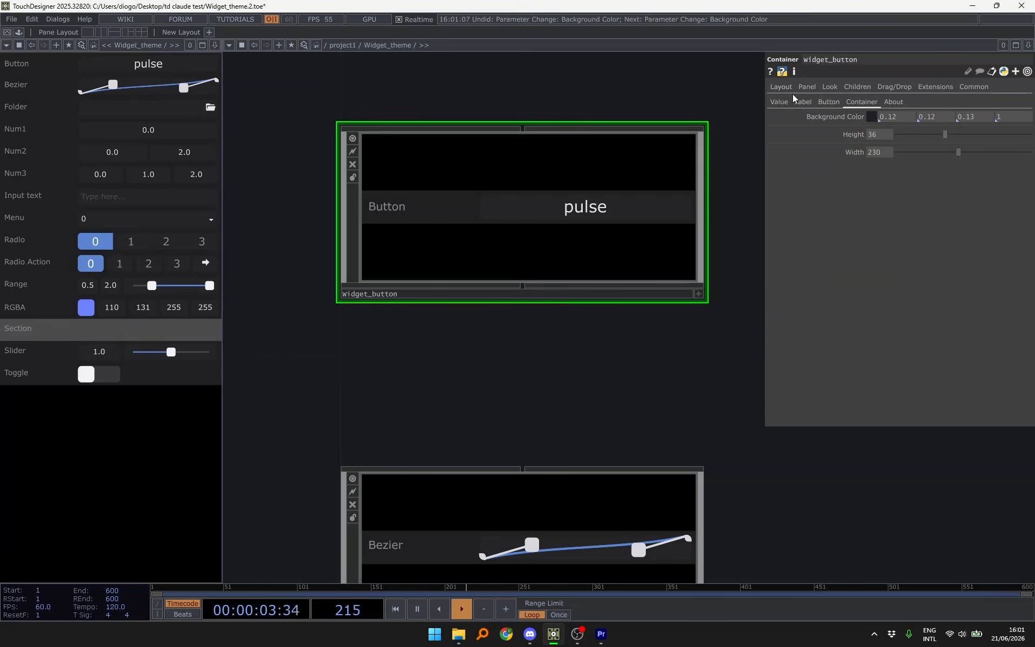
left_click(779, 102)
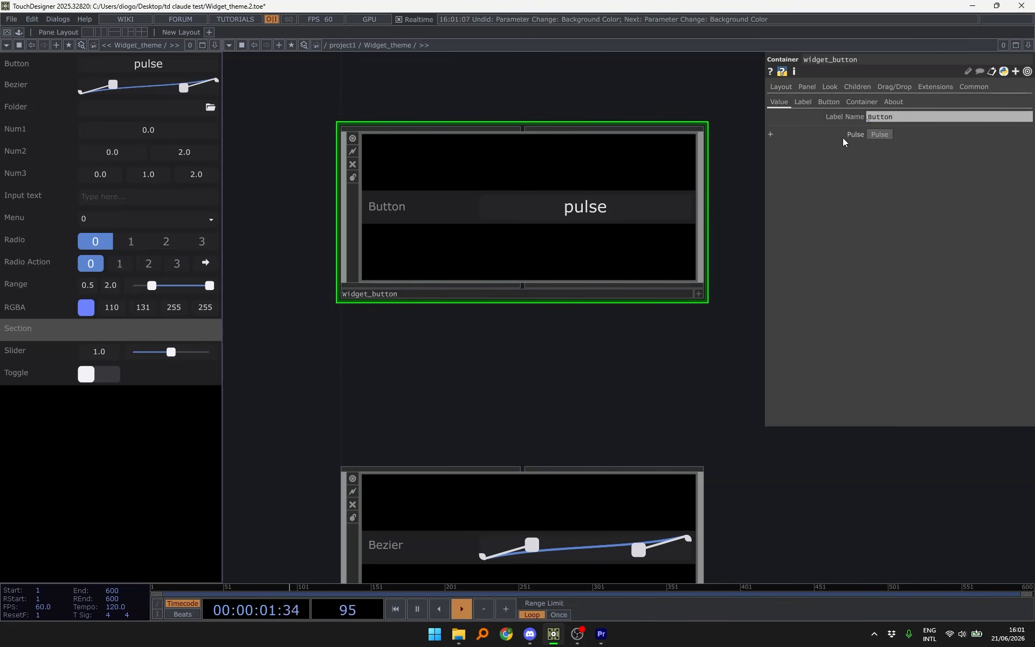
- Fire the button widget's Pulse
left_click(861, 134)
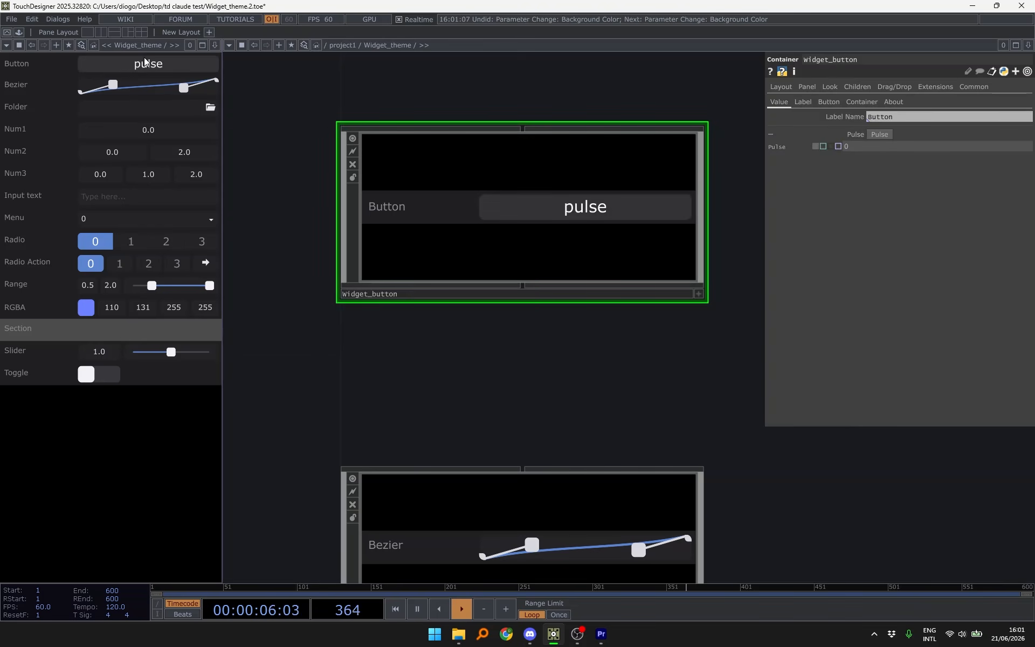
left_click(147, 63)
left_click_drag(657, 115, 631, 109)
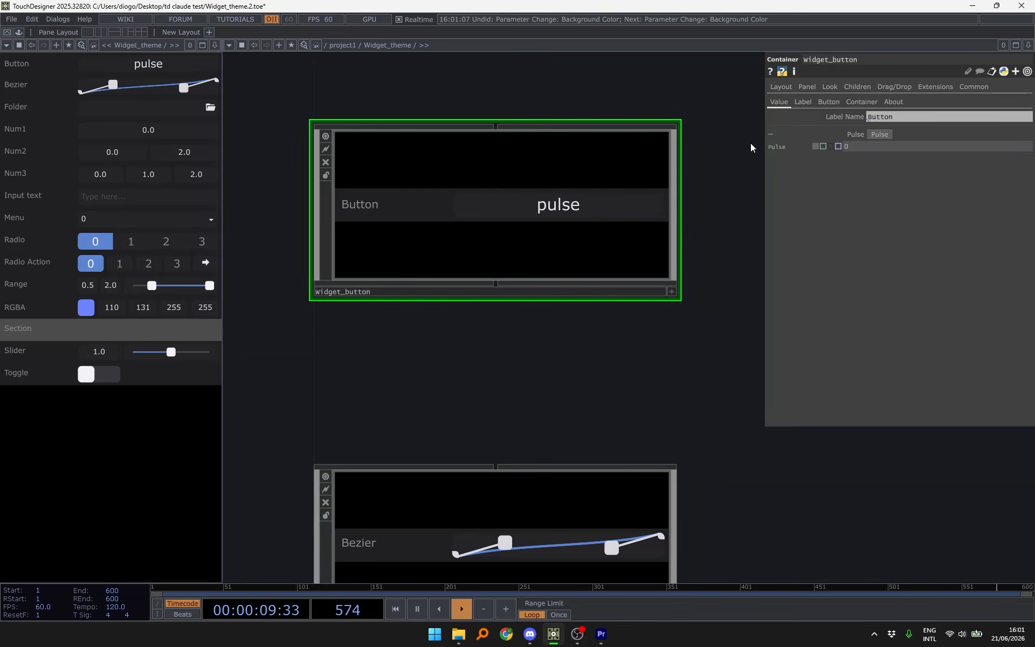
- Set the Button label Text Size to 12
left_click(803, 102)
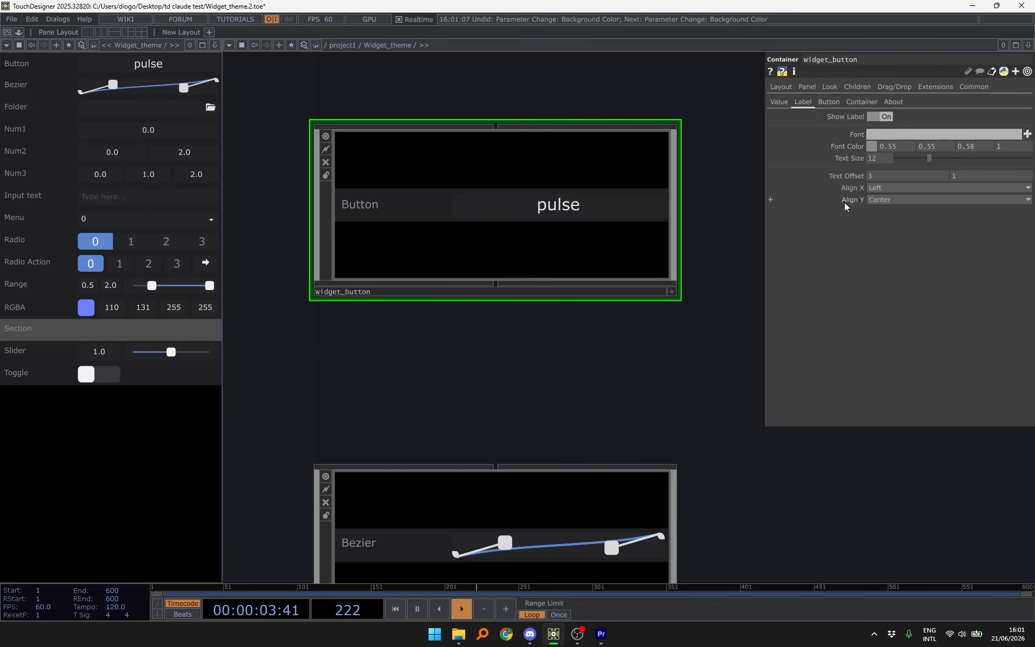
left_click_drag(913, 157, 932, 161)
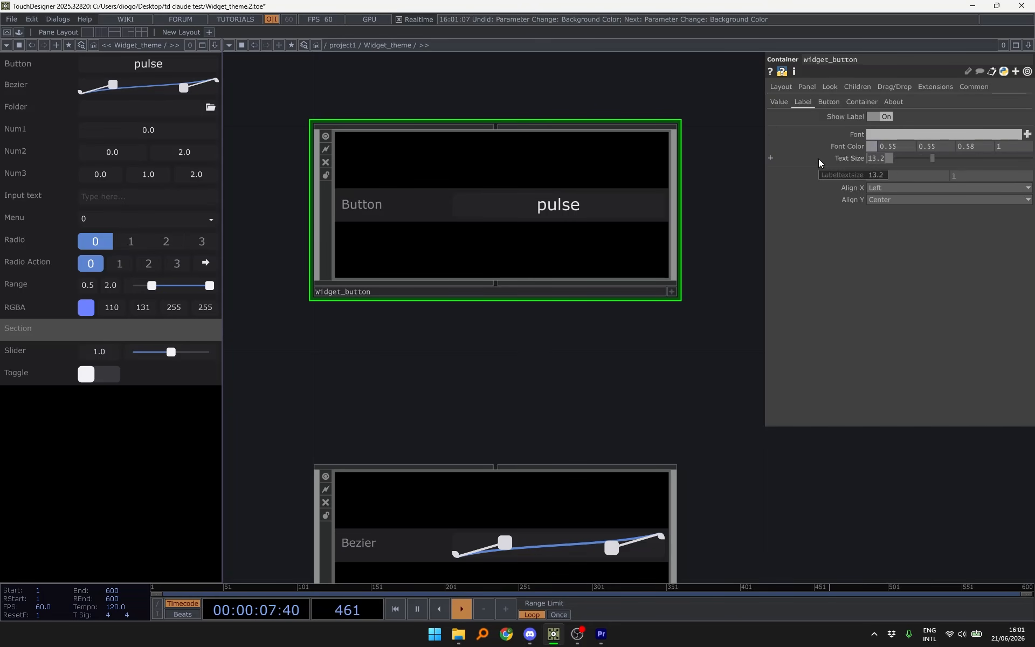
type("12")
key("Return")
left_click(829, 102)
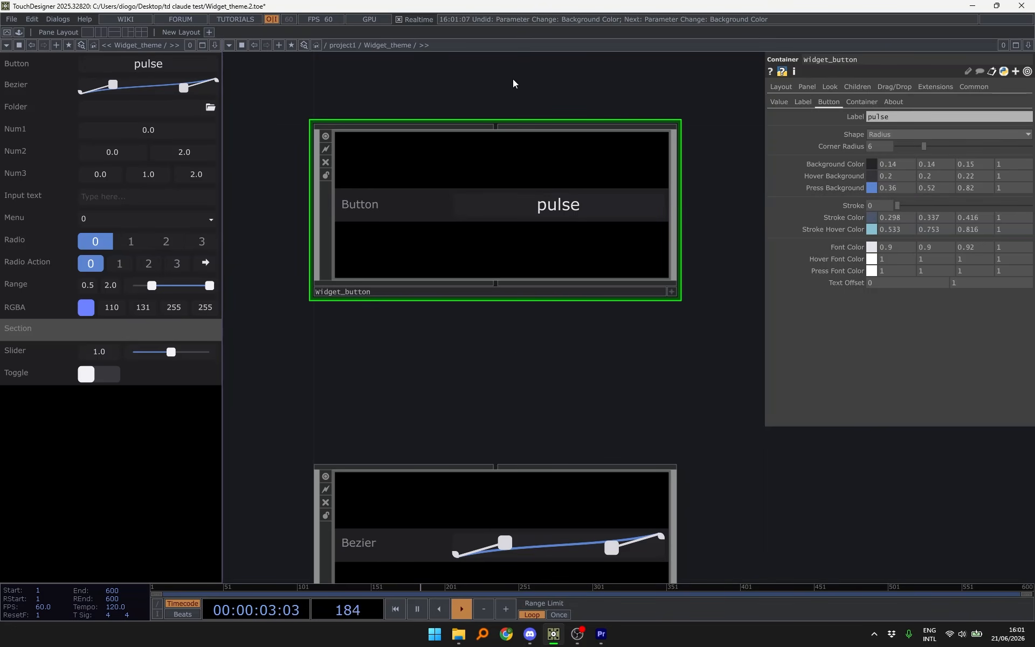
- Give Widget_sliderHorz a maximum of 4 and a Step of 0.5
scroll(513, 79, "down", 4)
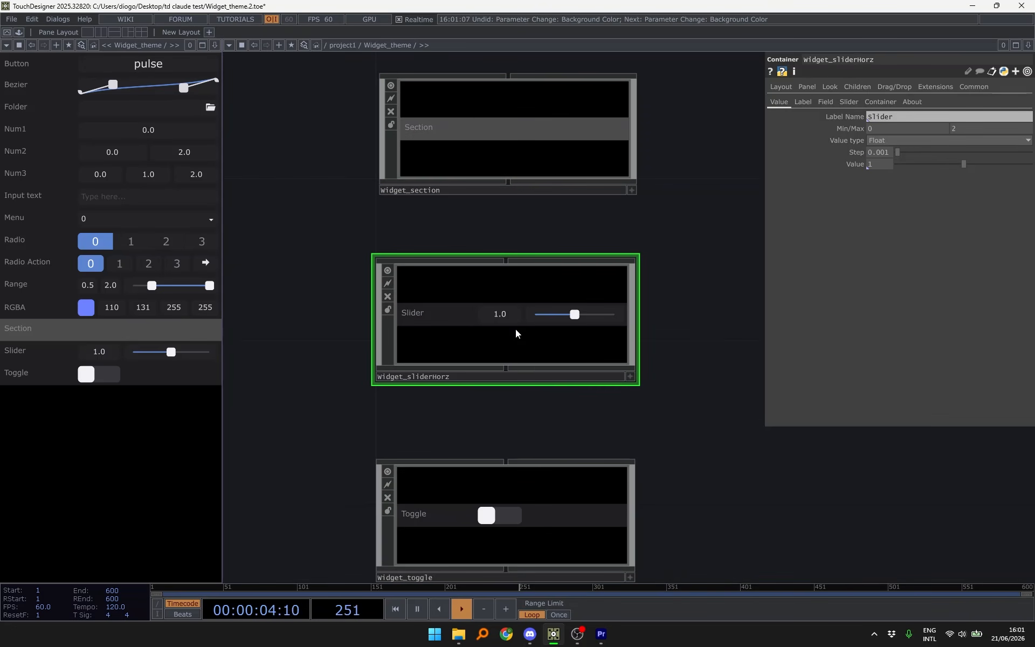
left_click_drag(526, 227, 528, 171)
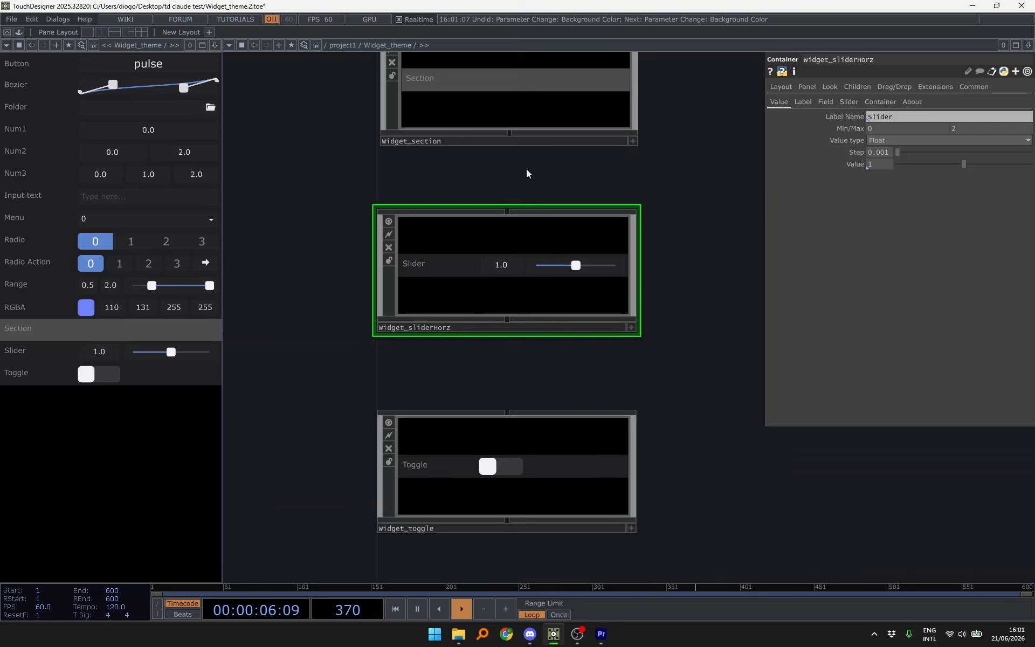
scroll(528, 172, "up", 2)
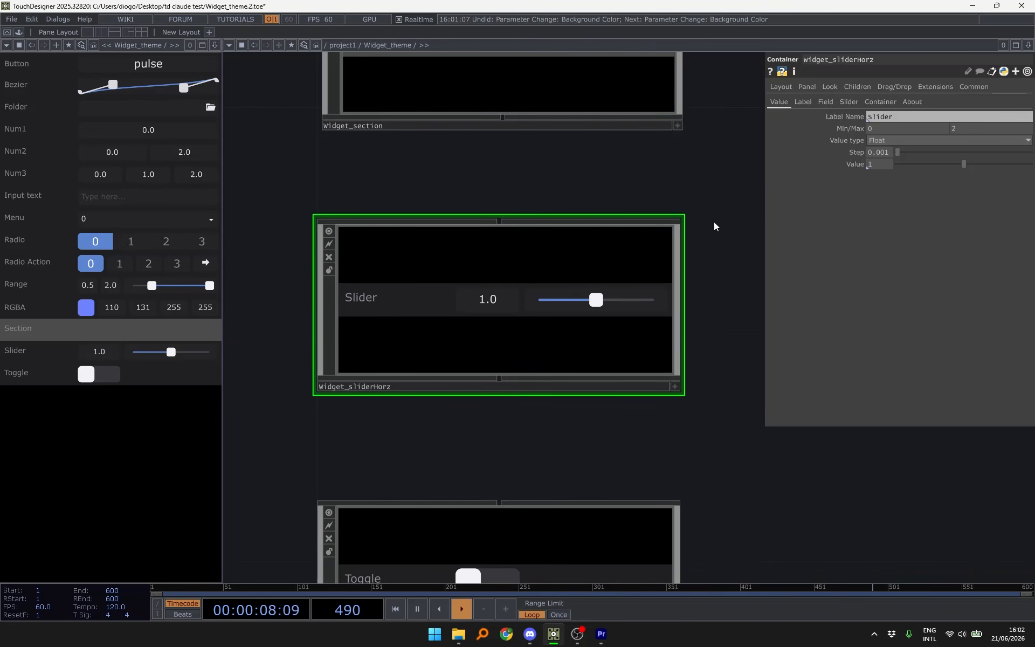
mouse_move(715, 227)
left_mouse_down()
mouse_move(707, 169)
mouse_move(709, 226)
left_mouse_up()
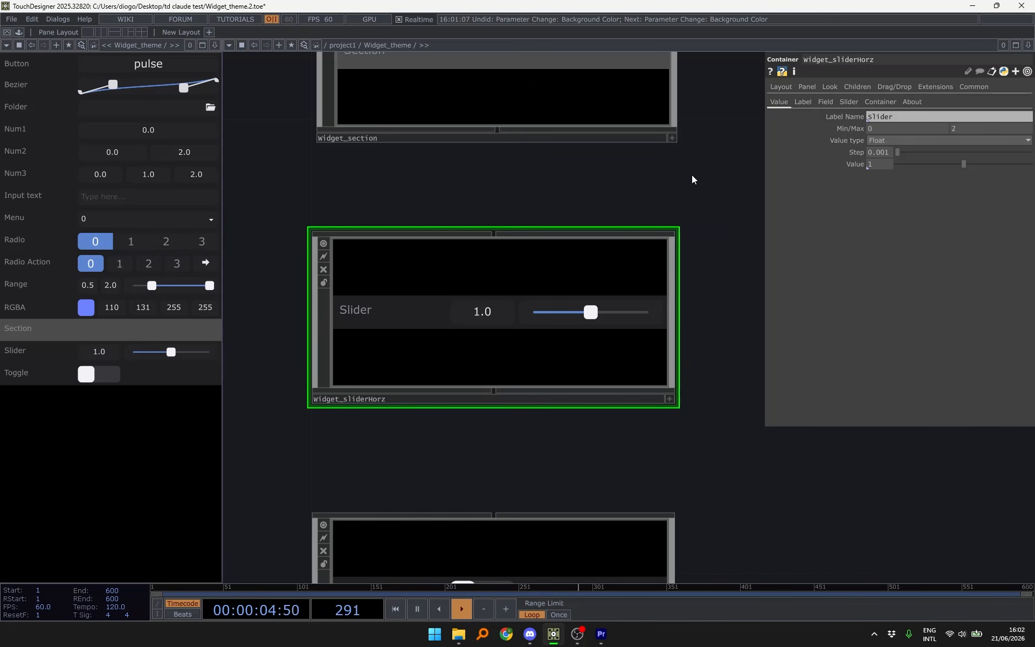
left_click_drag(692, 178, 705, 181)
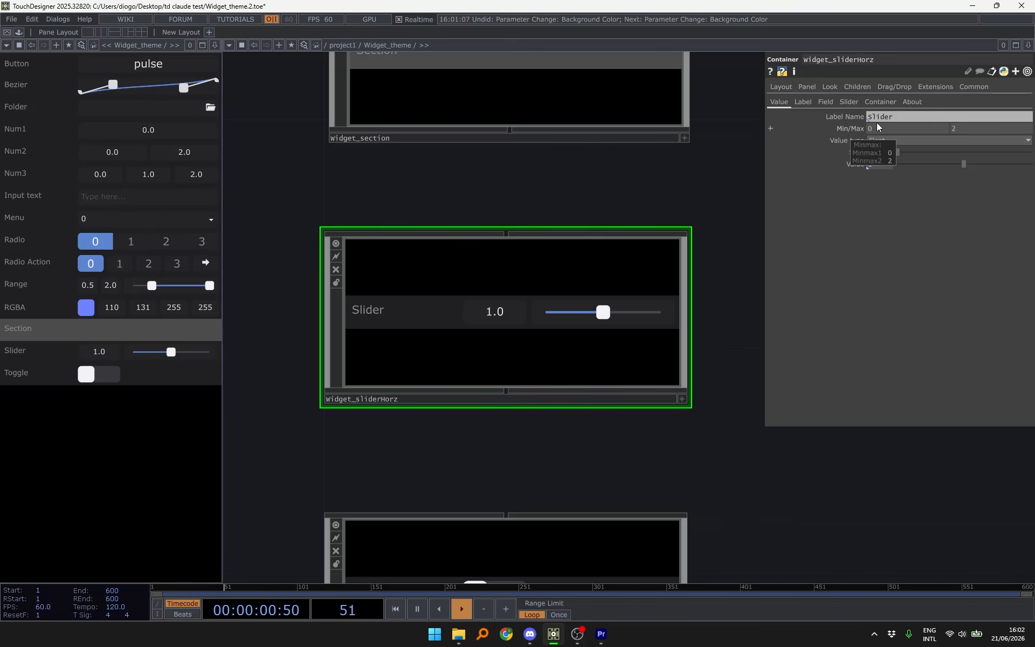
left_click(982, 130)
type("4")
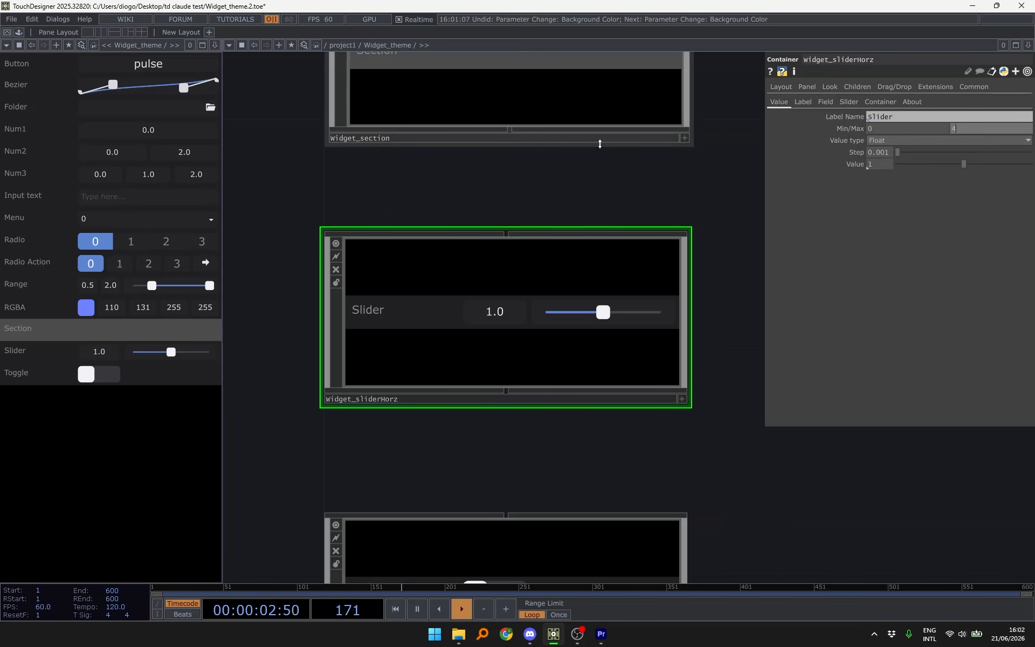
left_click(614, 193)
left_click_drag(657, 189, 626, 189)
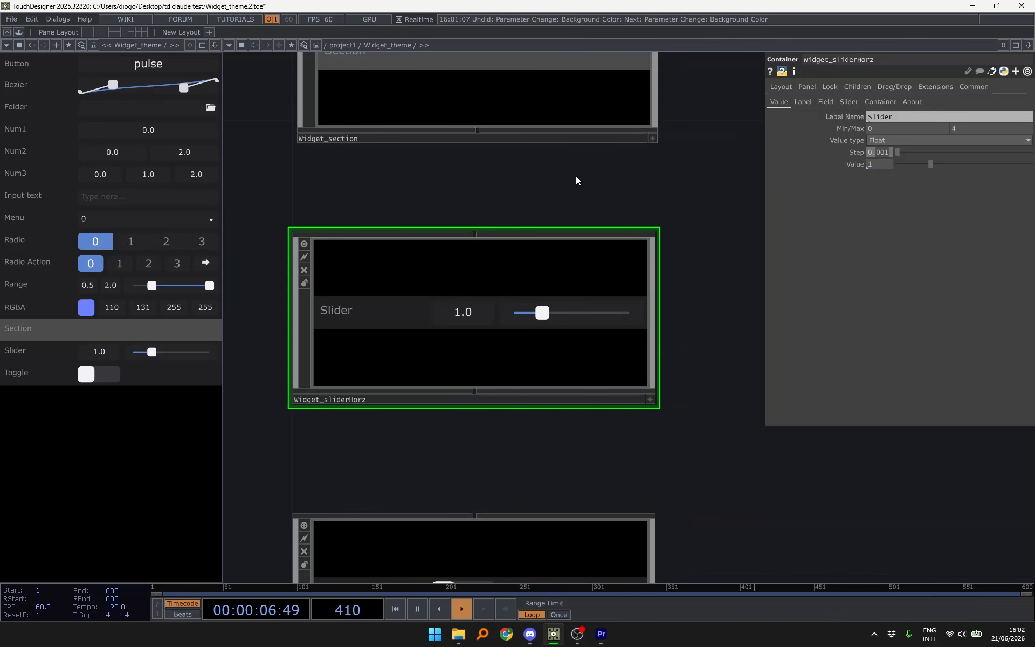
type("0.5")
key("Return")
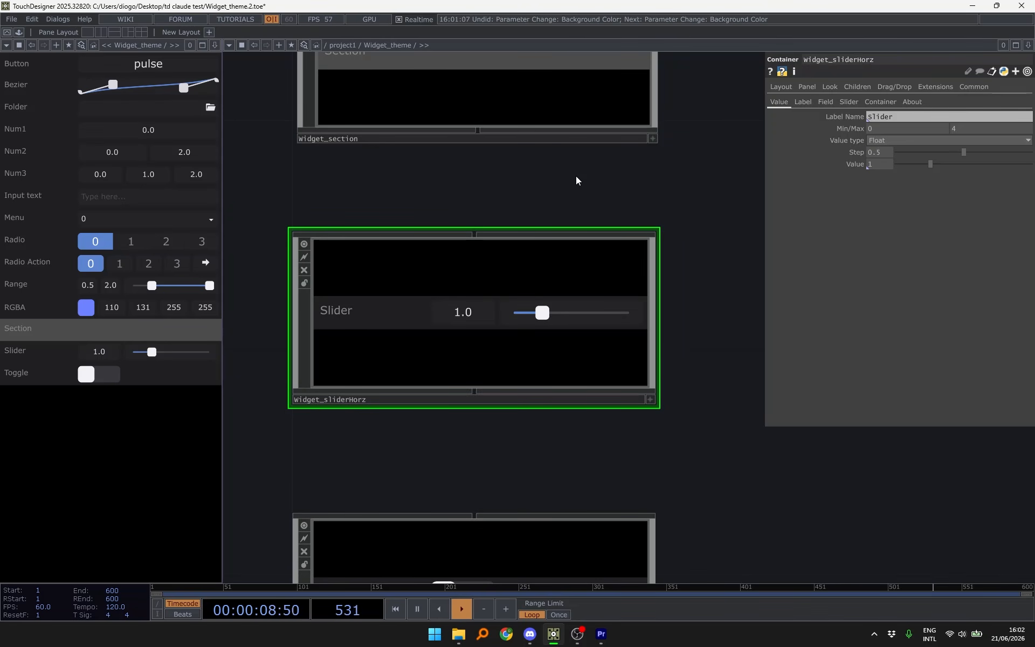
- Test the slider in its viewer, change its value type, and set it to 1.3
key("a")
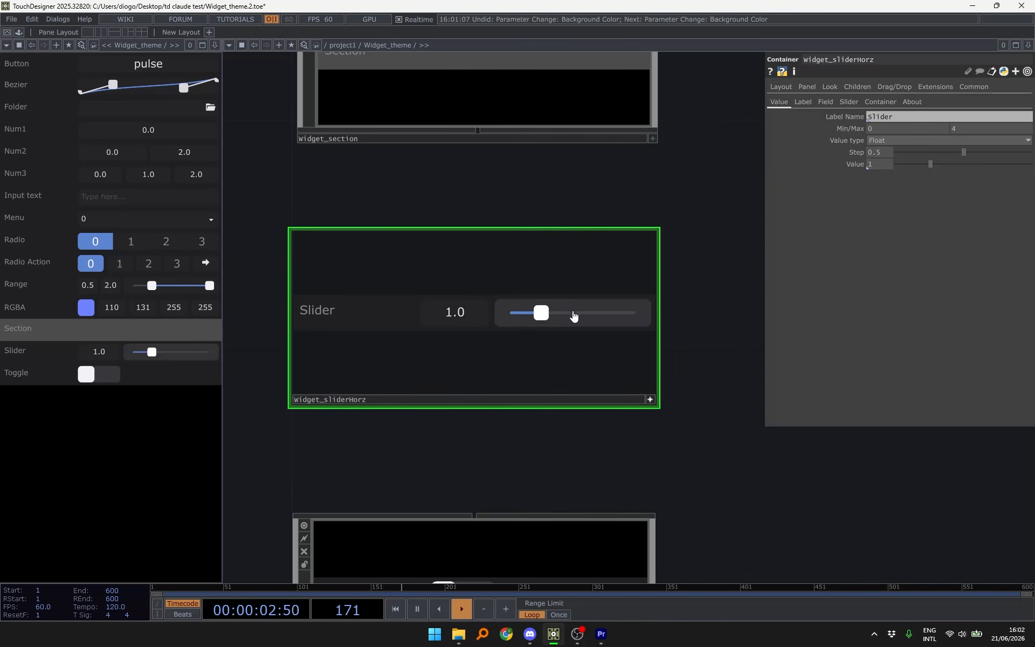
mouse_move(532, 313)
left_mouse_down()
mouse_move(512, 320)
mouse_move(638, 318)
mouse_move(550, 326)
mouse_move(527, 315)
left_mouse_up()
left_click(879, 141)
left_click(885, 152)
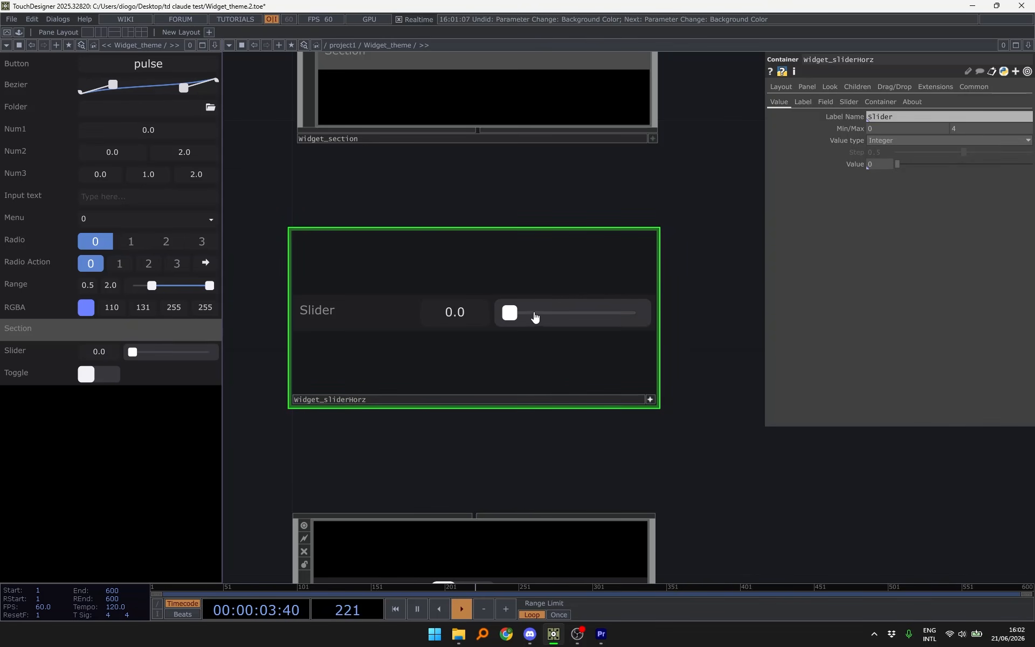
left_click_drag(525, 323, 582, 322)
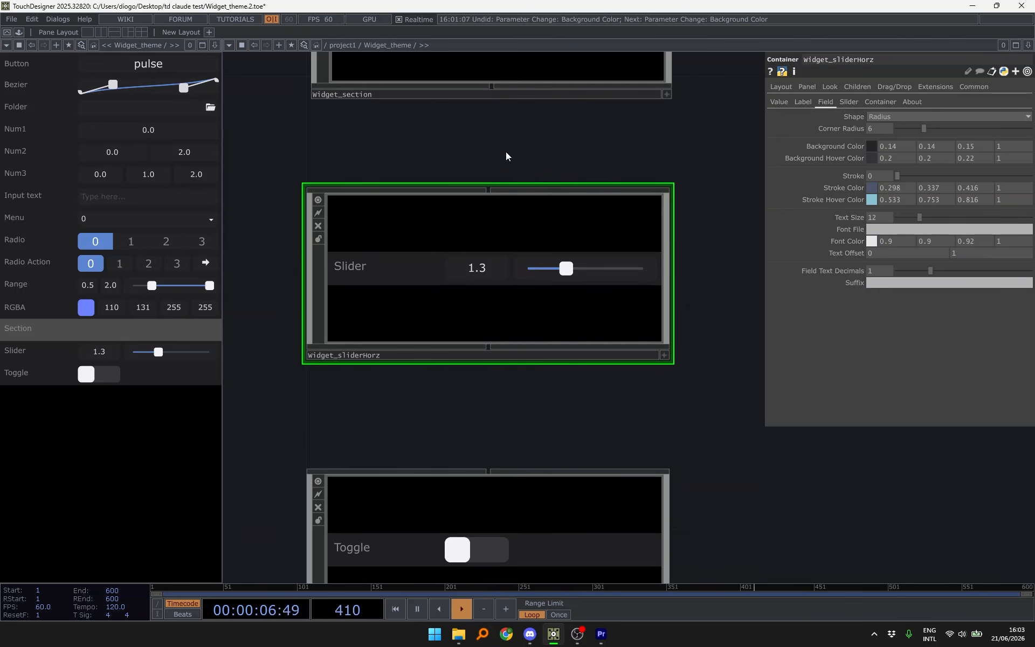
- Give the slider a % suffix and test it by dragging to 2.4 %
left_click(804, 103)
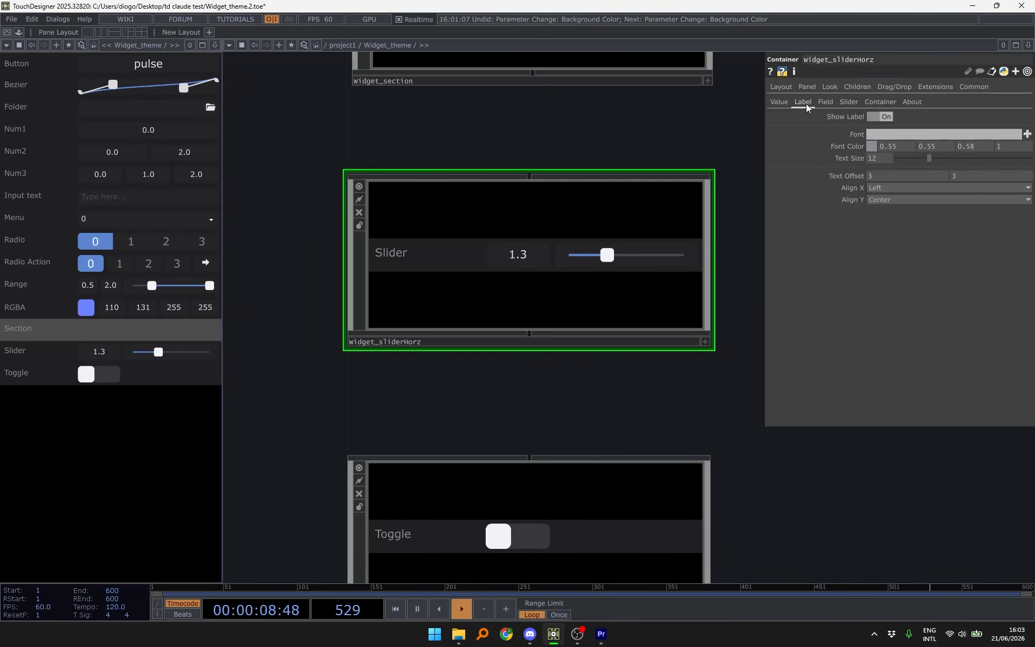
left_click(825, 103)
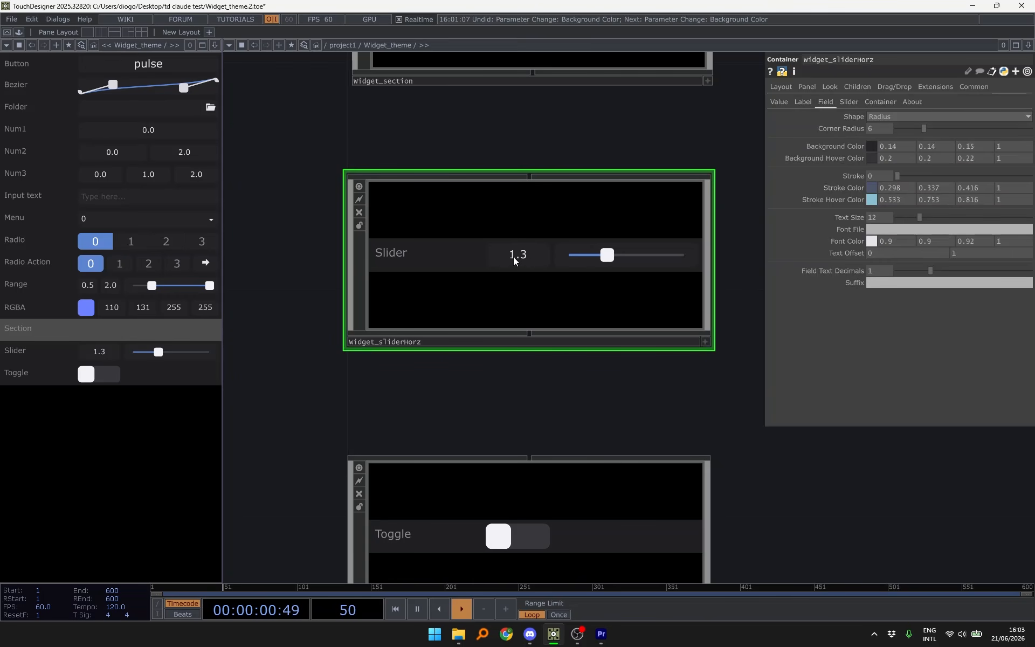
left_click(924, 284)
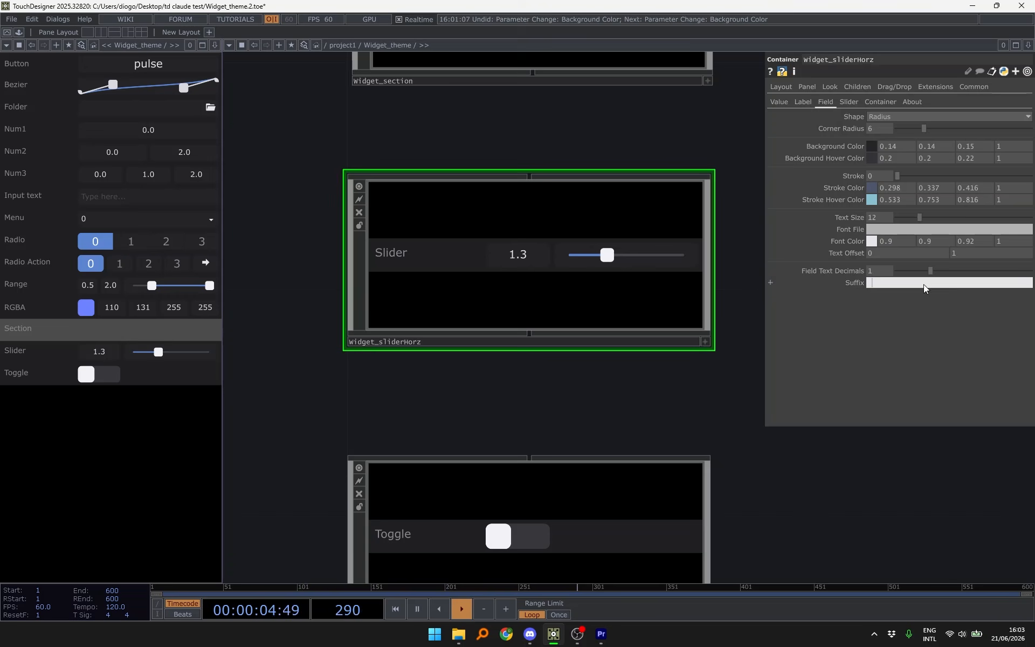
type("%")
key("Return")
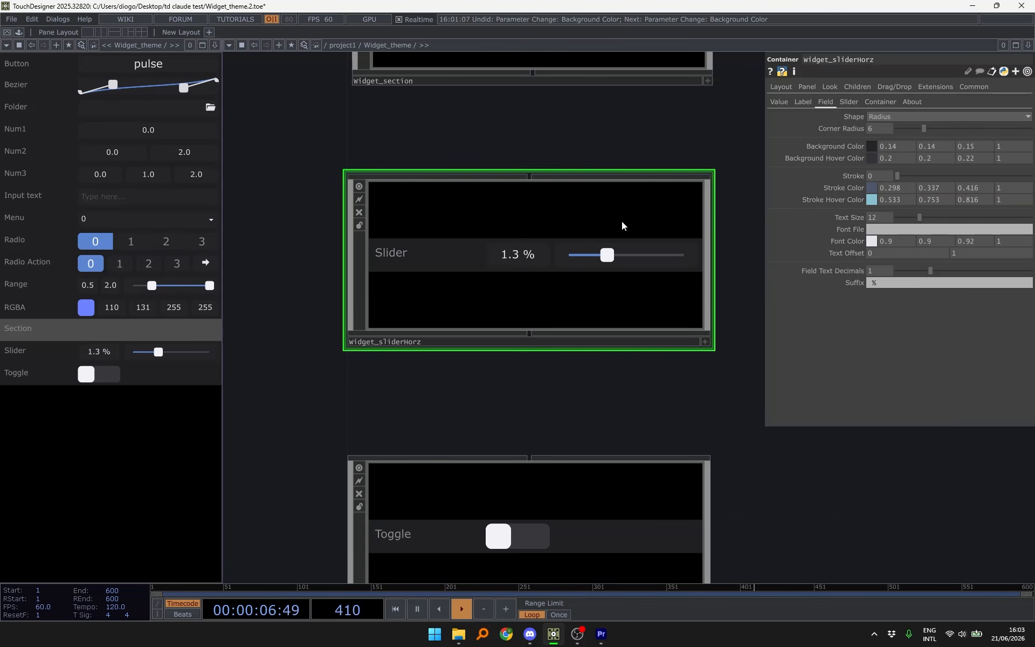
key("a")
left_click_drag(606, 255, 637, 257)
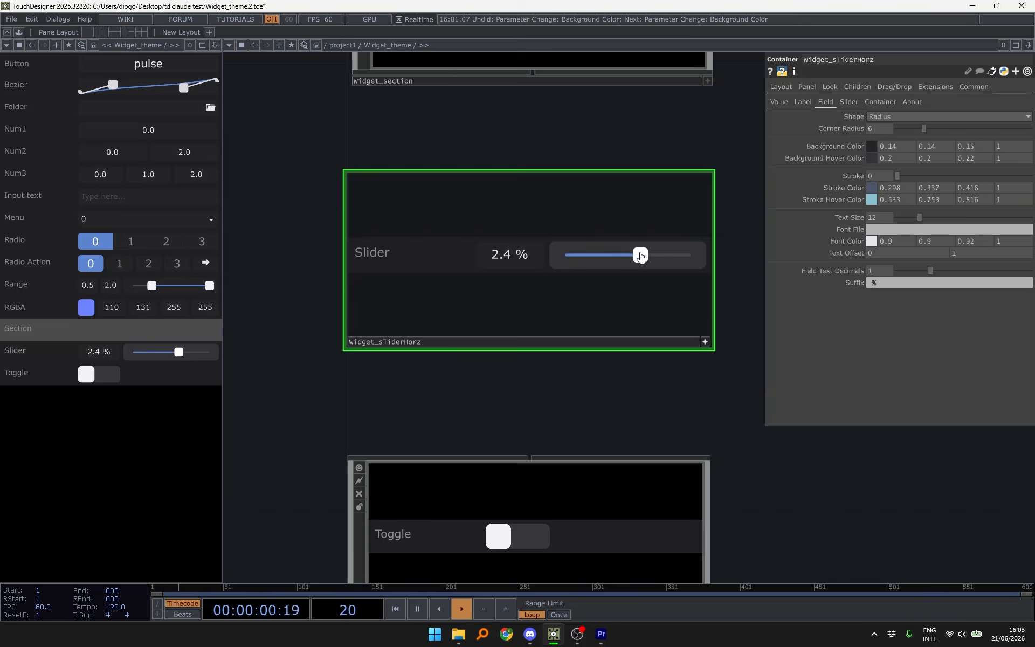
left_click(668, 146)
- Set the slider's Max to 90 and its value type to Integer
left_click(779, 101)
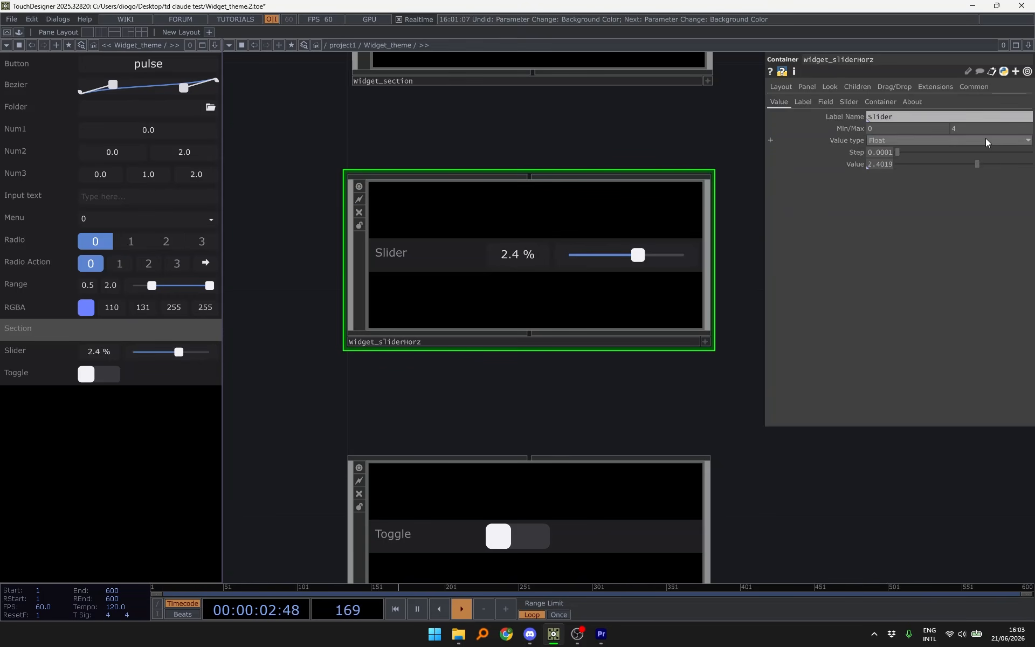
left_click(874, 140)
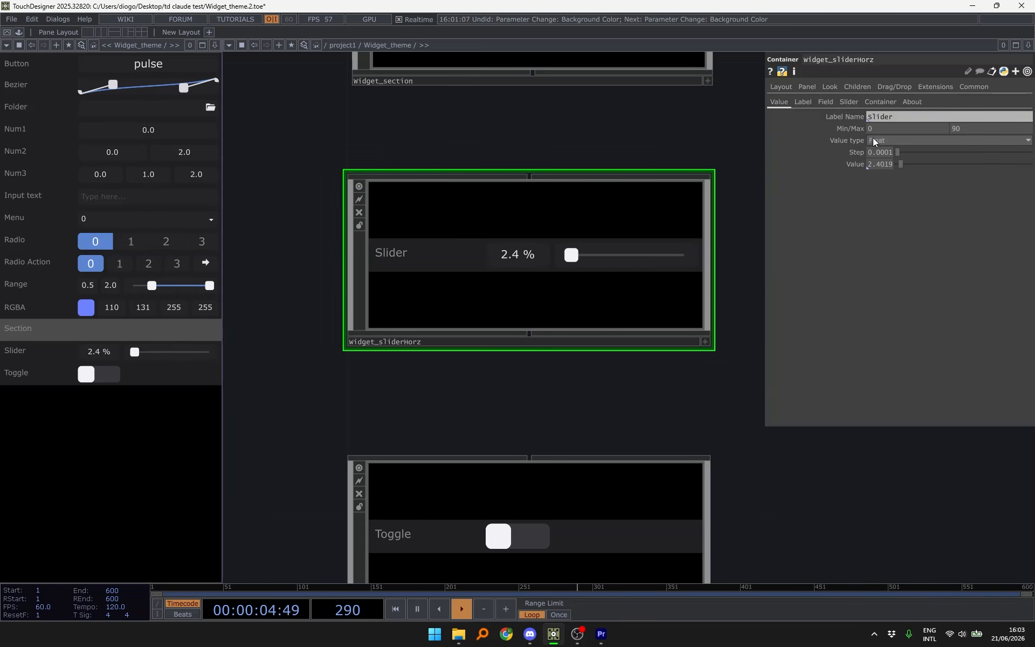
left_click(891, 142)
left_click(889, 152)
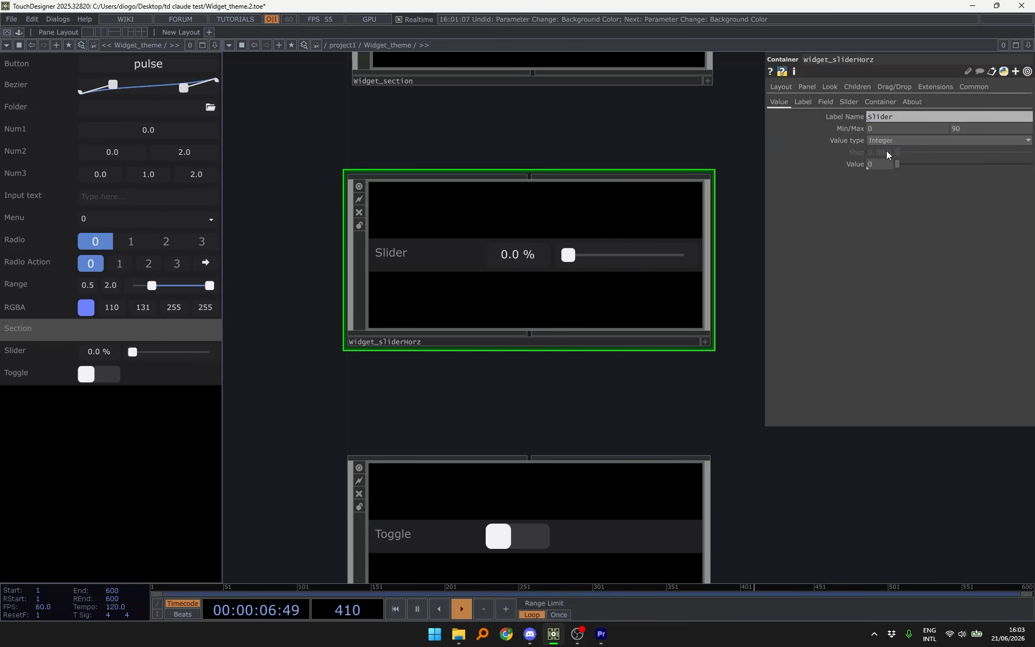
- Change the slider's suffix to px and test it at 51 px
left_click(803, 101)
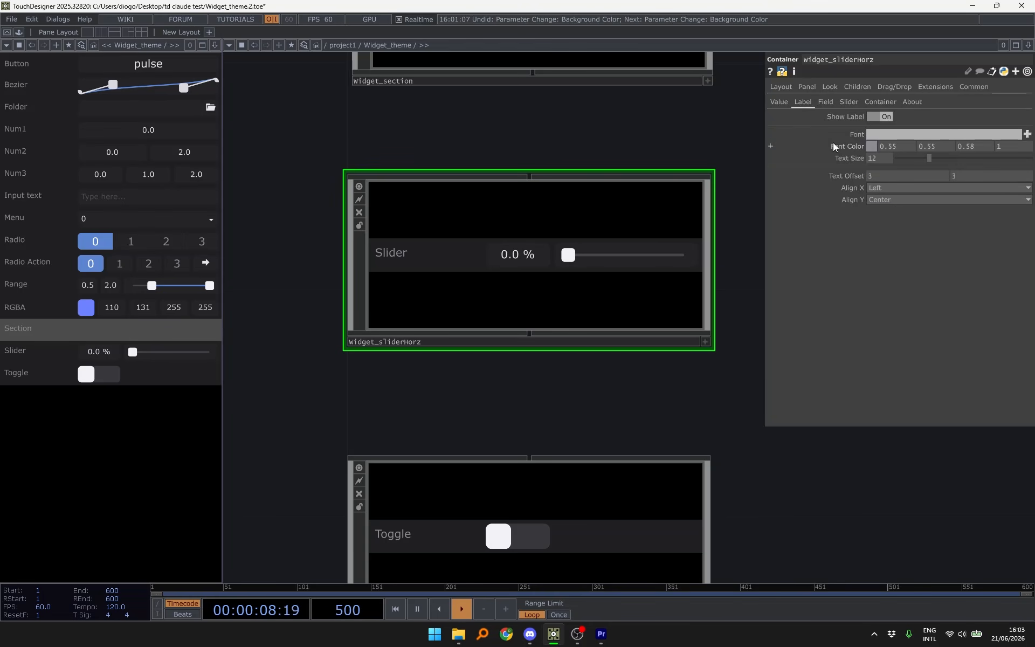
left_click(825, 102)
left_click(870, 286)
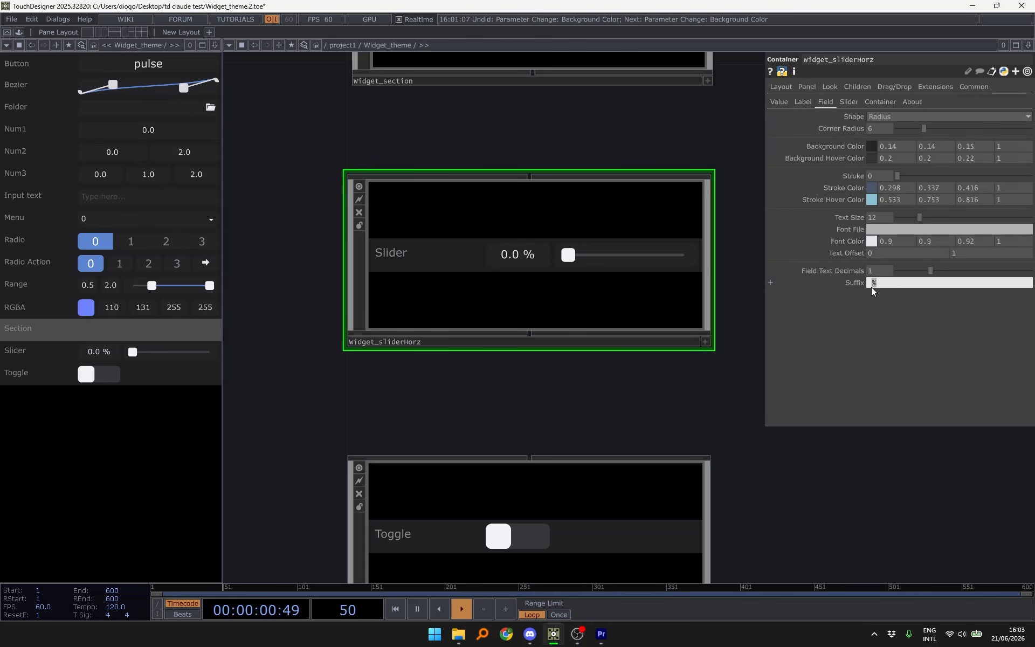
type("px")
key("Return")
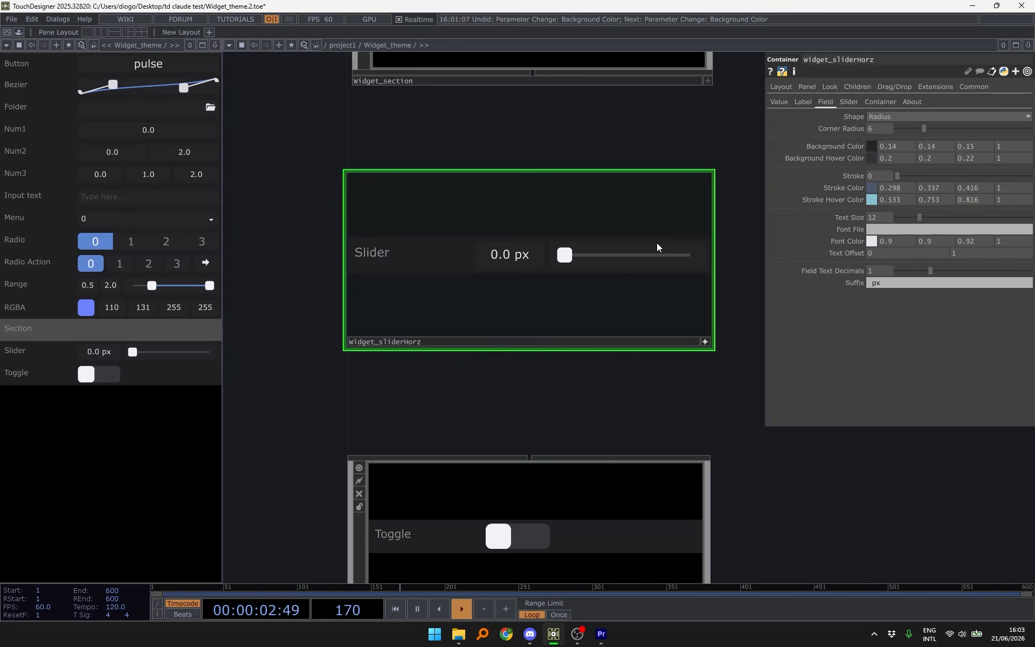
left_click(577, 255)
left_click_drag(578, 254, 634, 255)
- Set Field Text Decimals to 0 and test the slider across its range
left_click_drag(930, 271, 819, 280)
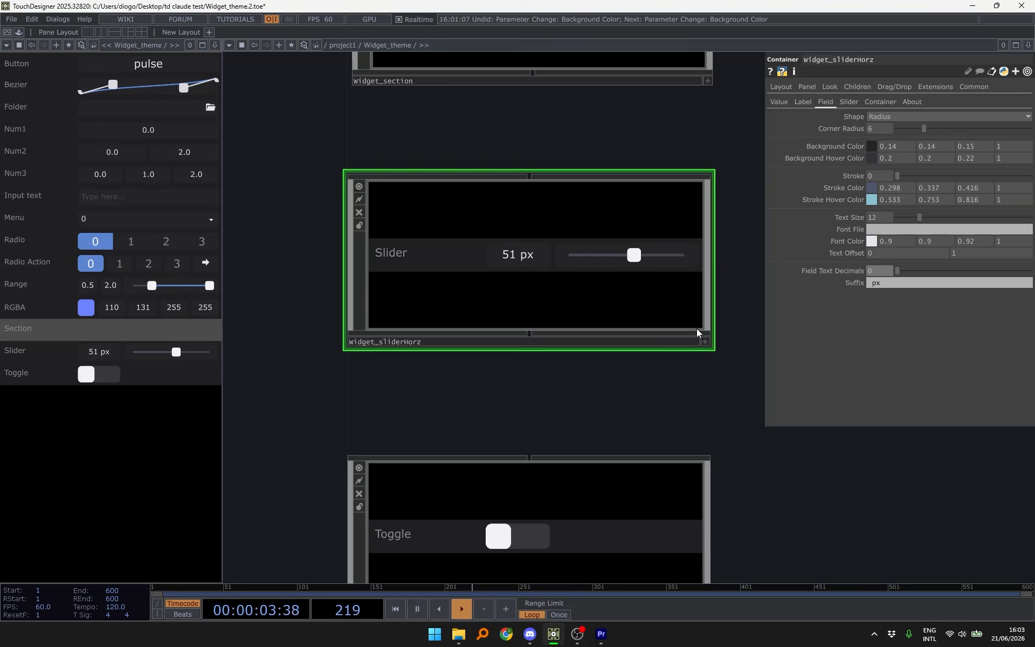
left_click(705, 342)
mouse_move(636, 255)
left_mouse_down()
mouse_move(677, 281)
mouse_move(573, 275)
mouse_move(649, 270)
left_mouse_up()
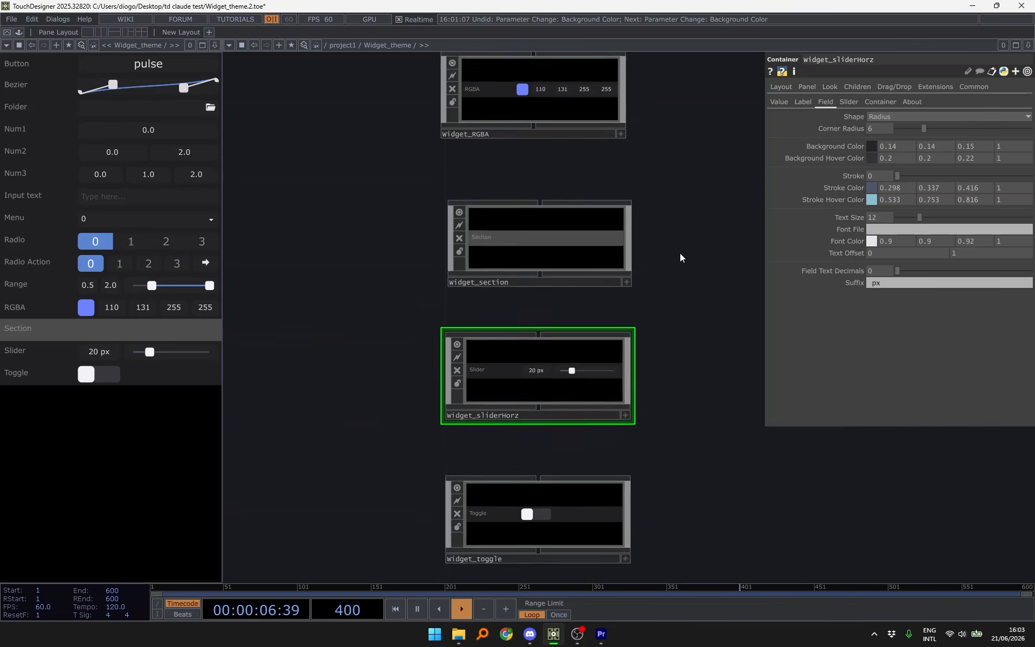
left_click_drag(680, 254, 673, 213)
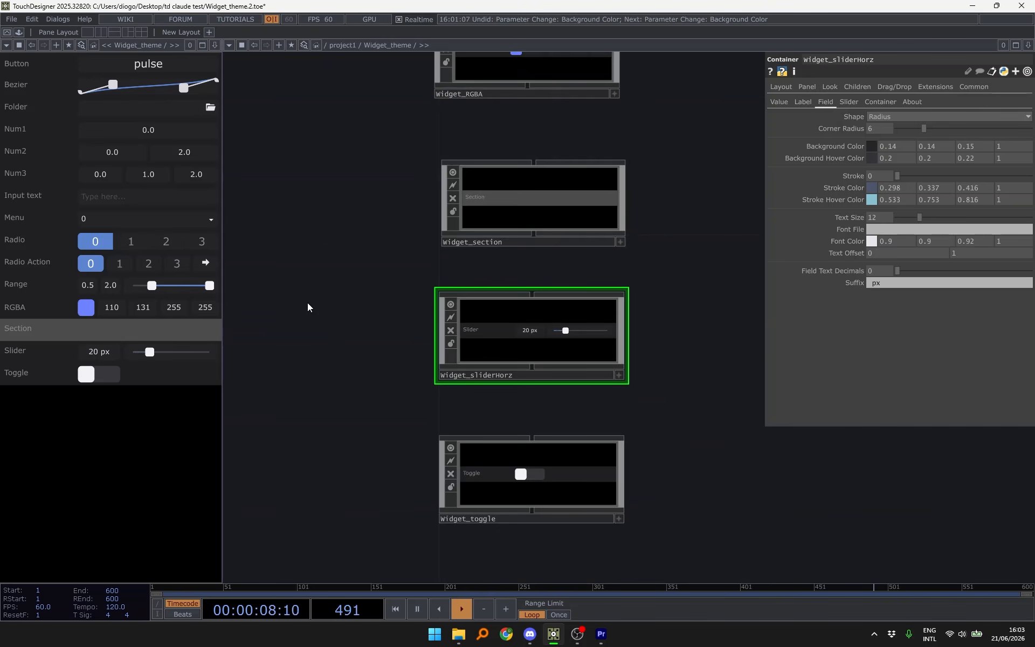
- Reposition Widget_section and wire its output to widget_sliderHorz
left_click(549, 218)
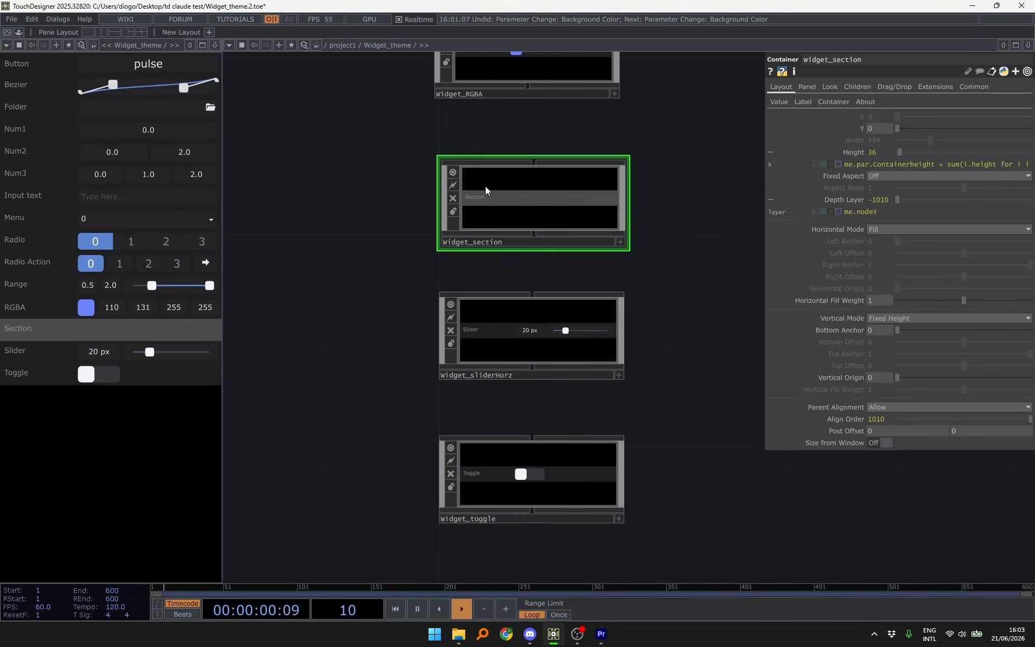
left_click_drag(530, 199, 530, 161)
scroll(530, 161, "up", 3)
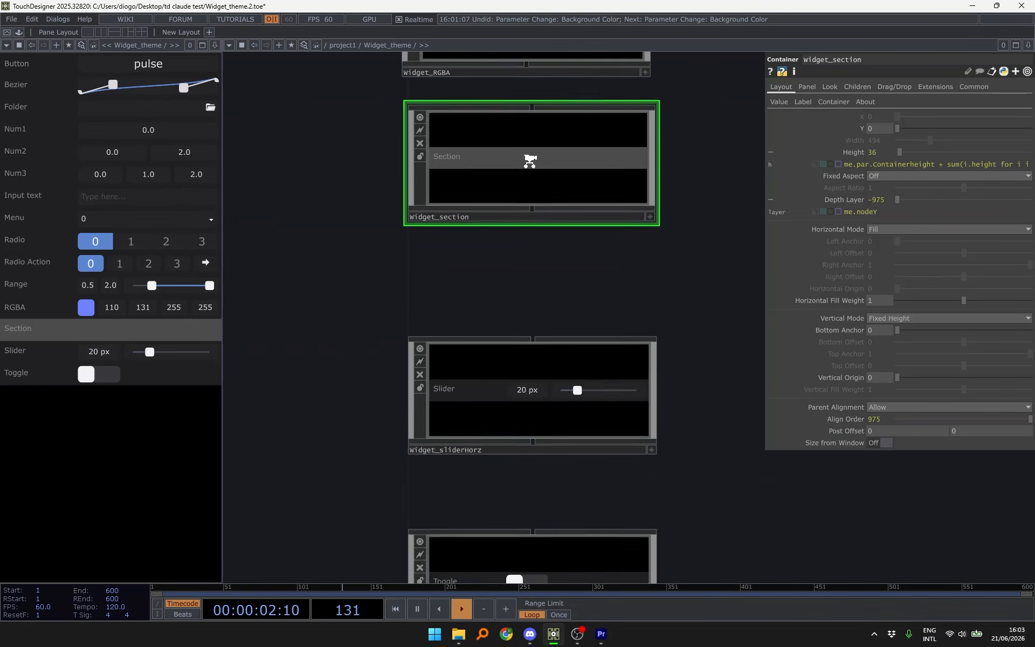
left_click(529, 192)
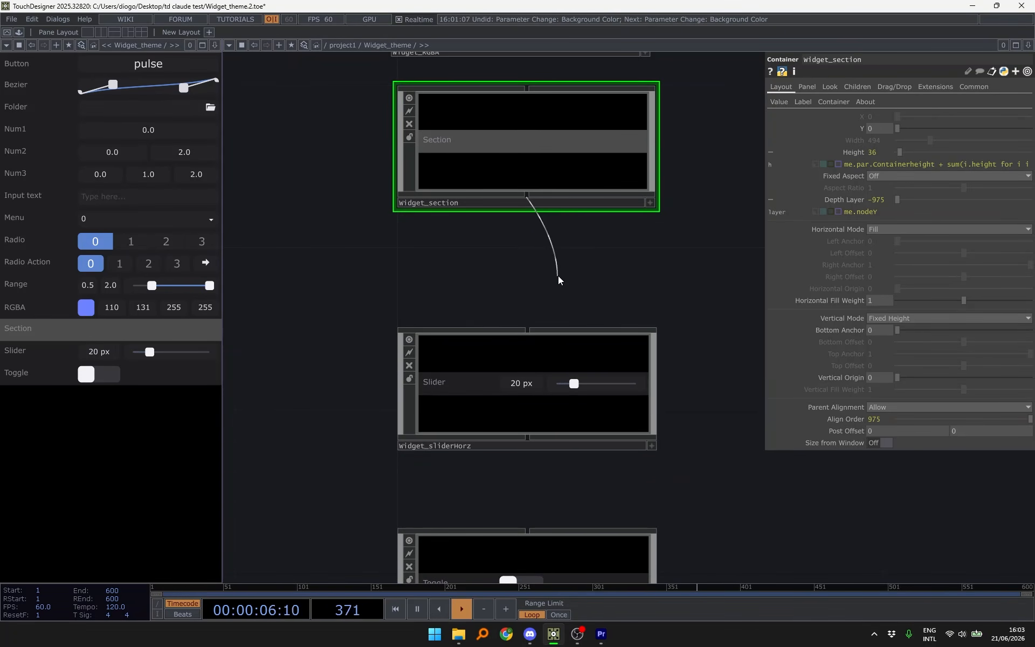
left_click(532, 305)
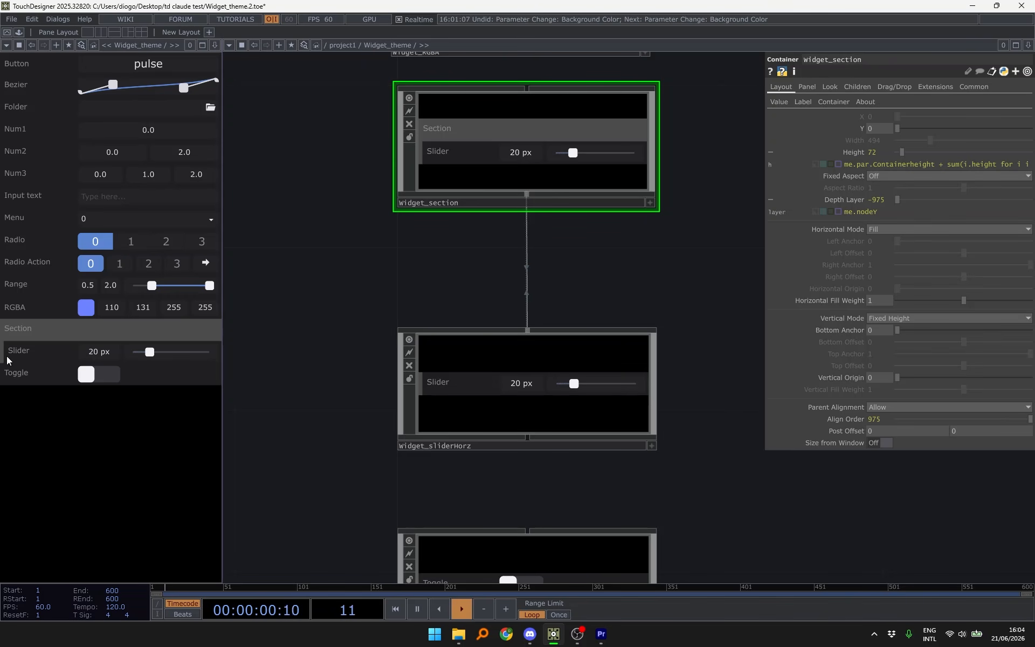
- Wire widget_toggle to the section and place it so Slider comes before Toggle
left_click_drag(387, 276, 423, 102)
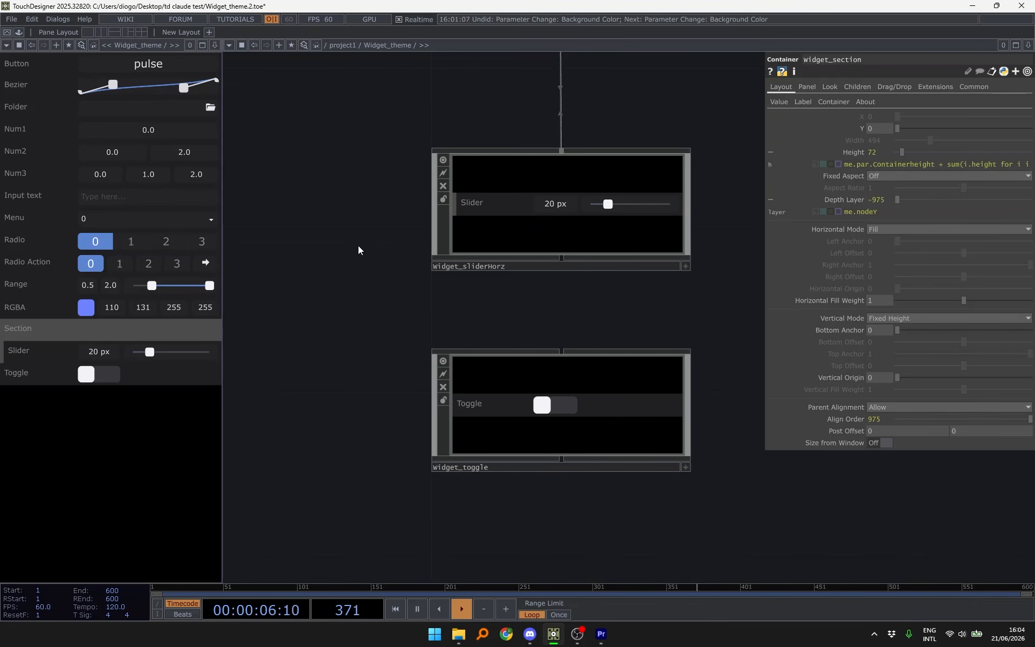
left_click_drag(400, 240, 360, 205)
scroll(360, 205, "down", 3)
left_click_drag(642, 150, 621, 244)
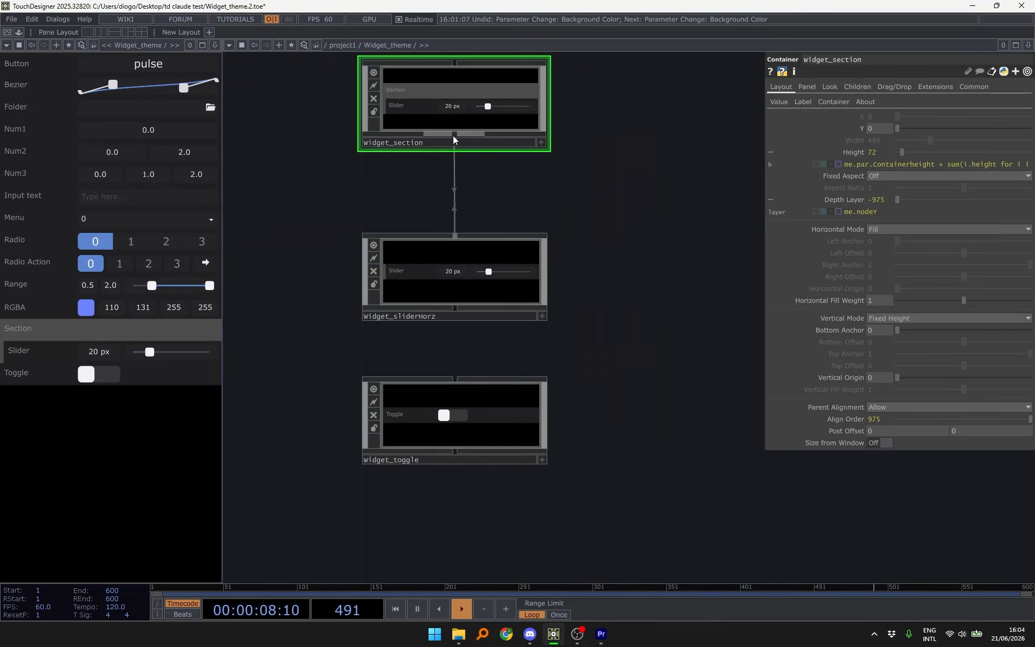
left_click_drag(453, 139, 642, 326)
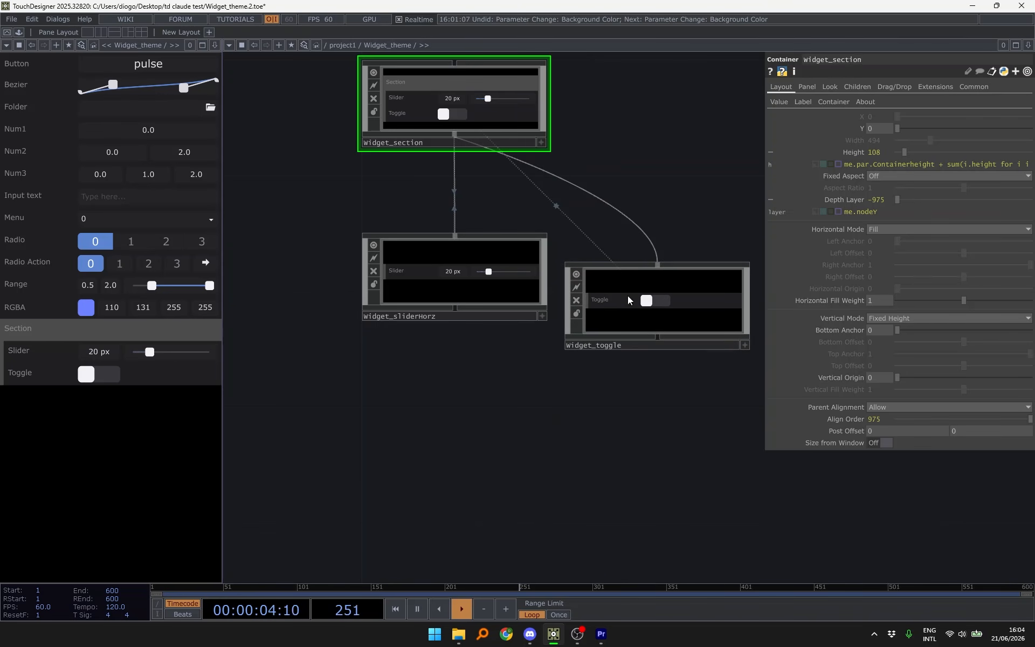
left_click_drag(621, 304, 620, 329)
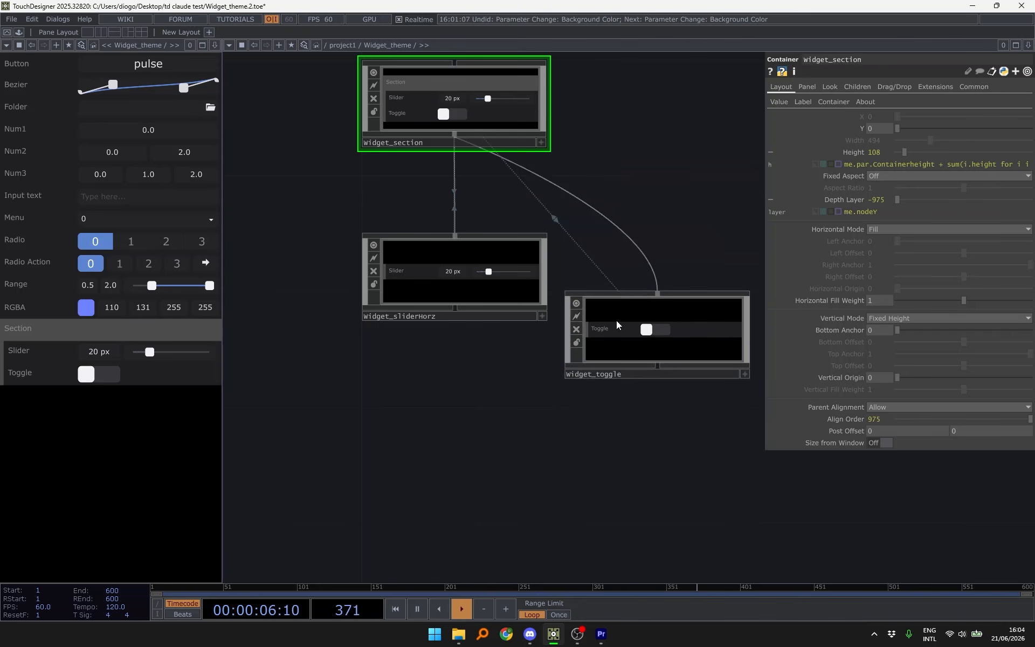
left_click_drag(622, 278, 419, 358)
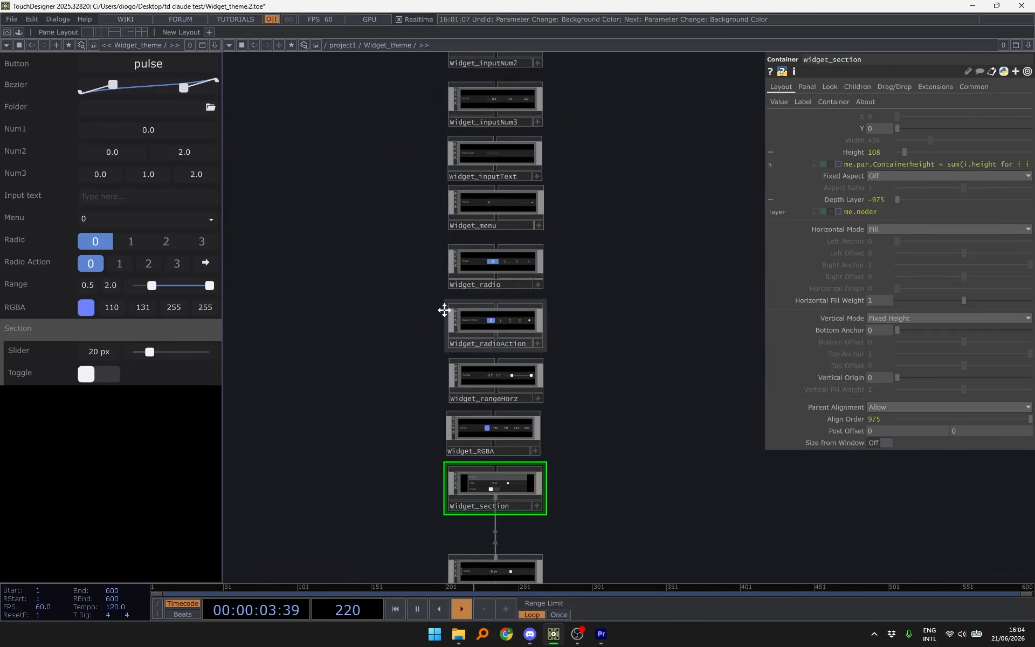
- Pick cyan 68/197/212/255 in the RGBA widget's colour picker
scroll(446, 309, "up", 5)
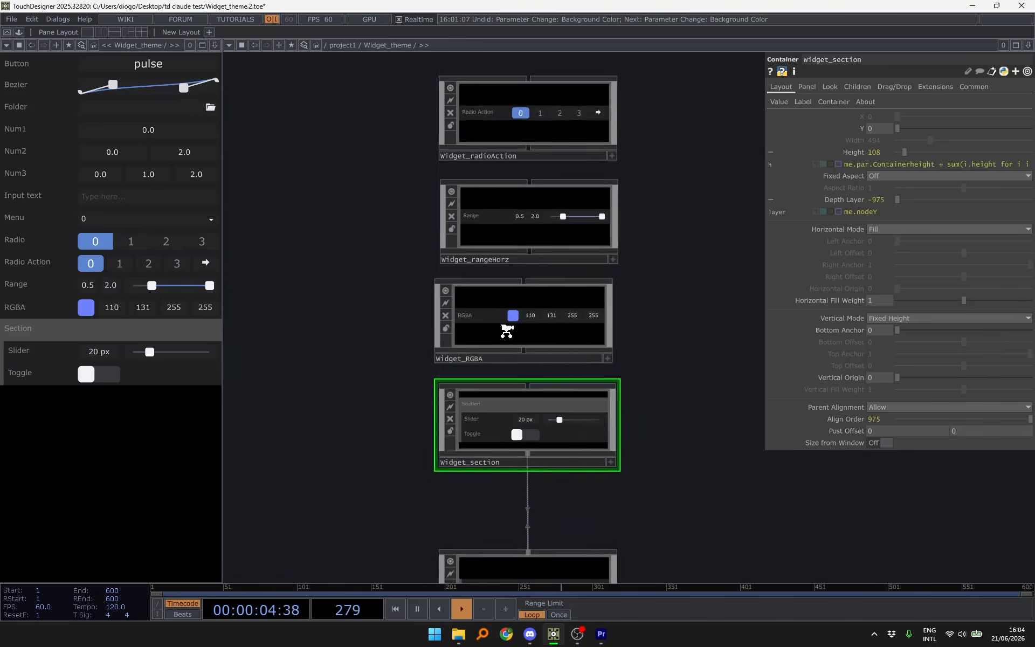
scroll(506, 330, "up", 2)
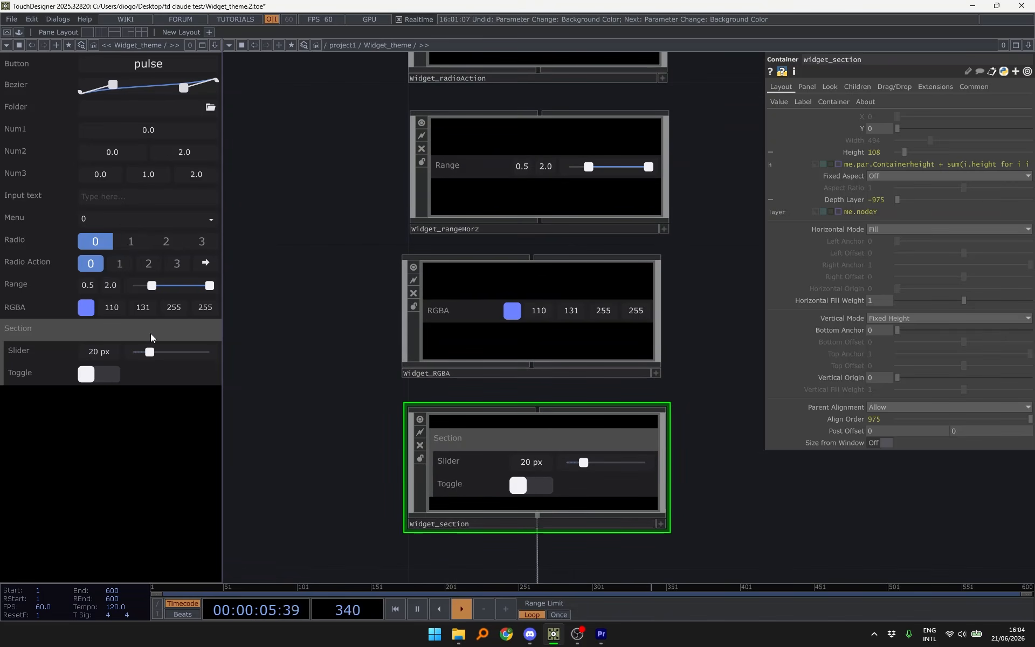
left_click(88, 311)
mouse_move(166, 341)
left_mouse_down()
mouse_move(155, 346)
mouse_move(157, 377)
mouse_move(194, 341)
mouse_move(139, 362)
mouse_move(173, 346)
mouse_move(157, 365)
mouse_move(174, 338)
left_mouse_up()
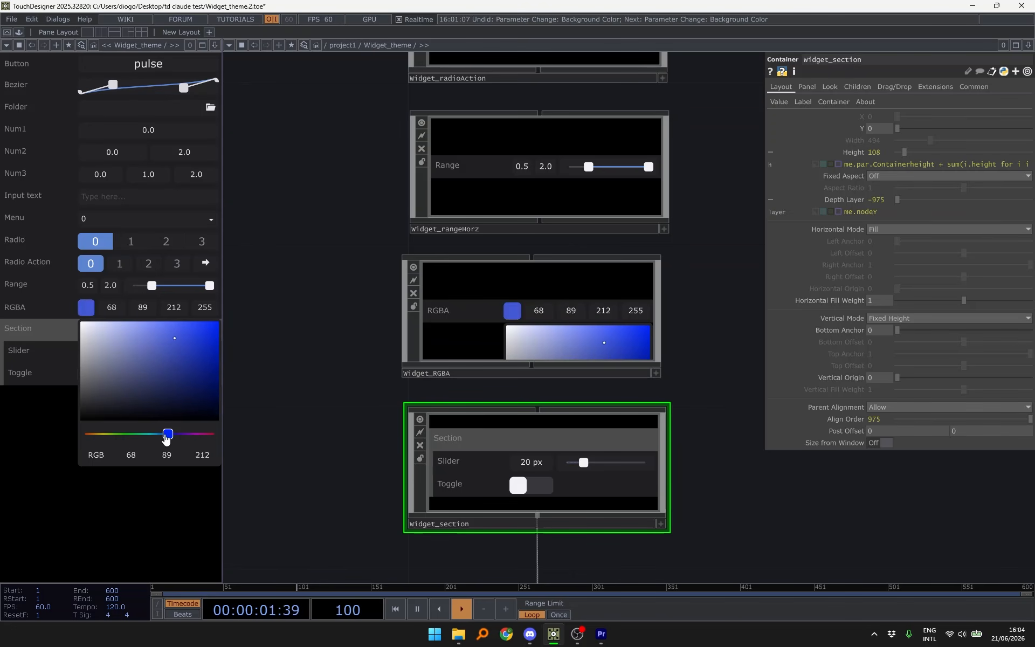
left_click_drag(156, 435, 152, 435)
- View the colour as HSV, then as hex #44C5D4FF, and close the picker
left_click(96, 456)
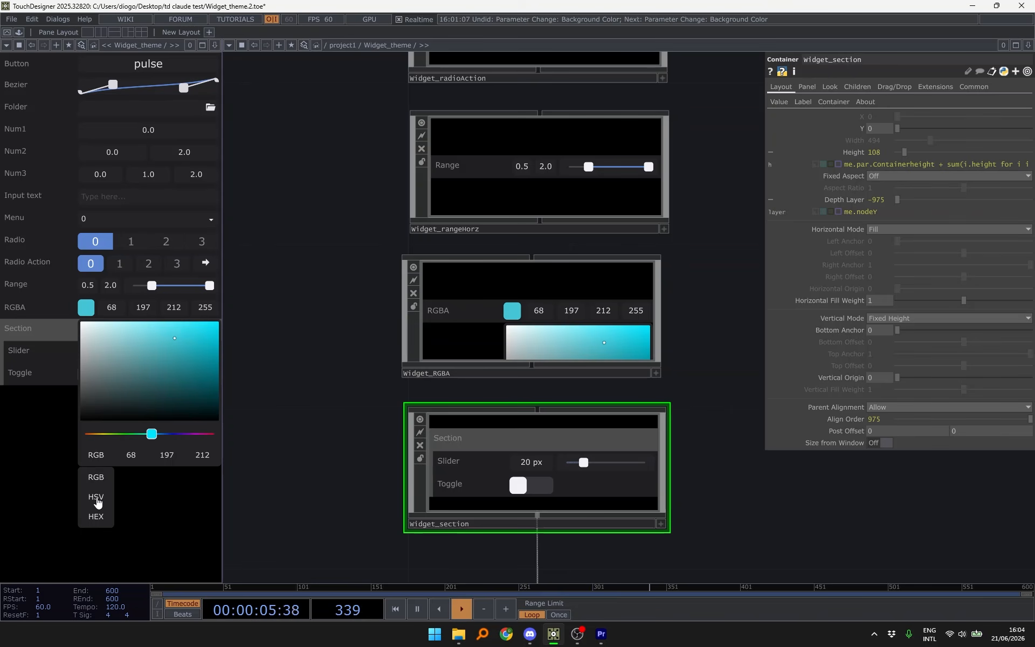
left_click(96, 497)
left_click(102, 461)
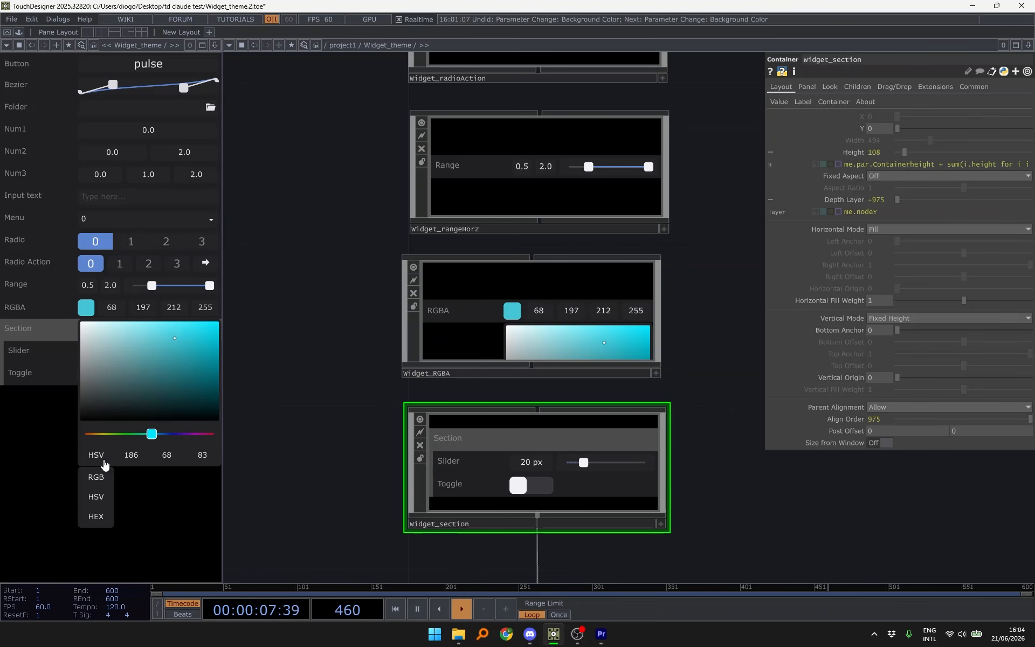
left_click(96, 516)
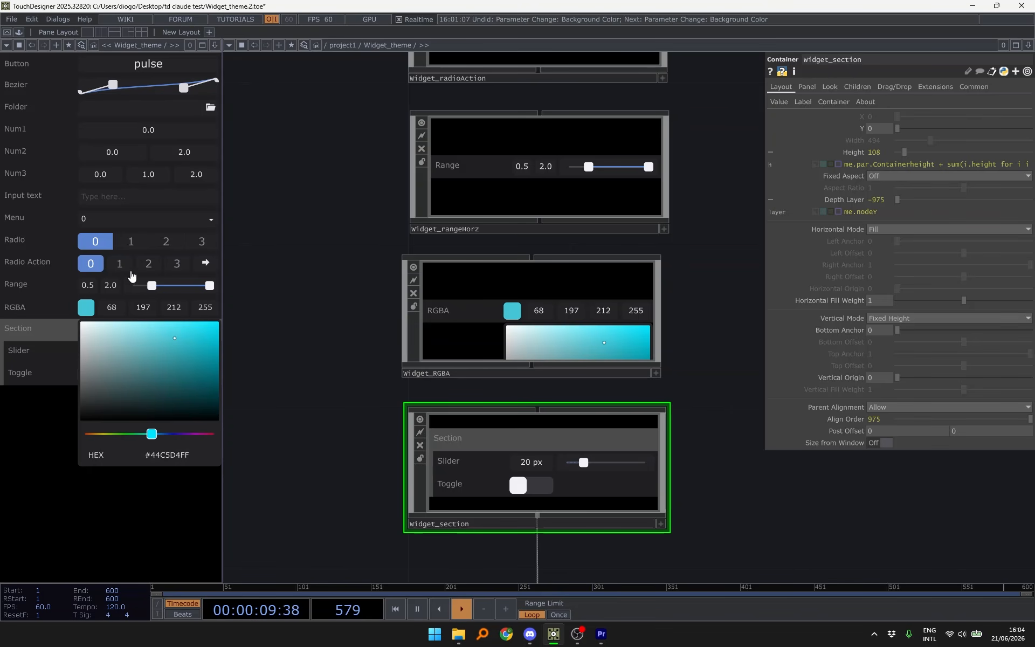
left_click(86, 308)
- Select widget_menu, show its Value page, and check the Menu dropdown
left_click_drag(295, 275, 279, 461)
scroll(280, 435, "down", 5)
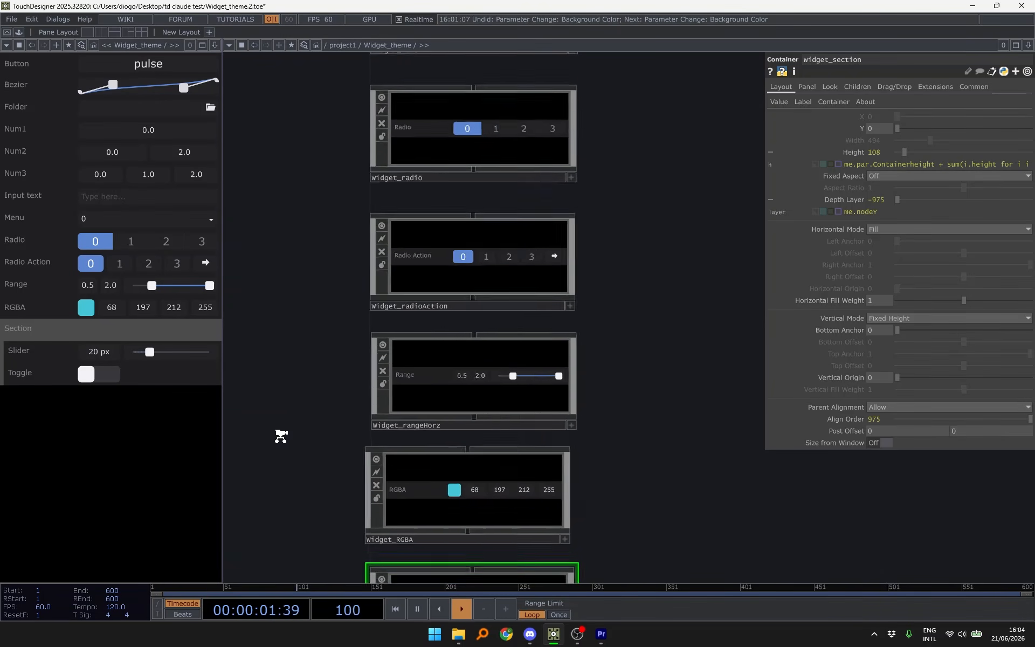
left_click_drag(334, 357, 360, 367)
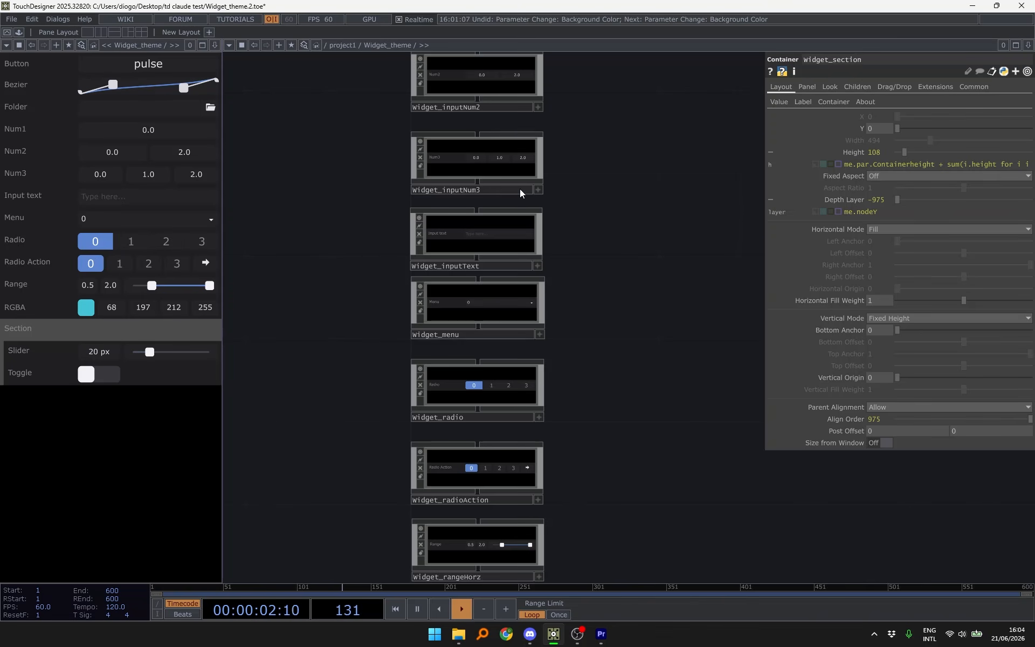
left_click(483, 318)
scroll(482, 310, "up", 4)
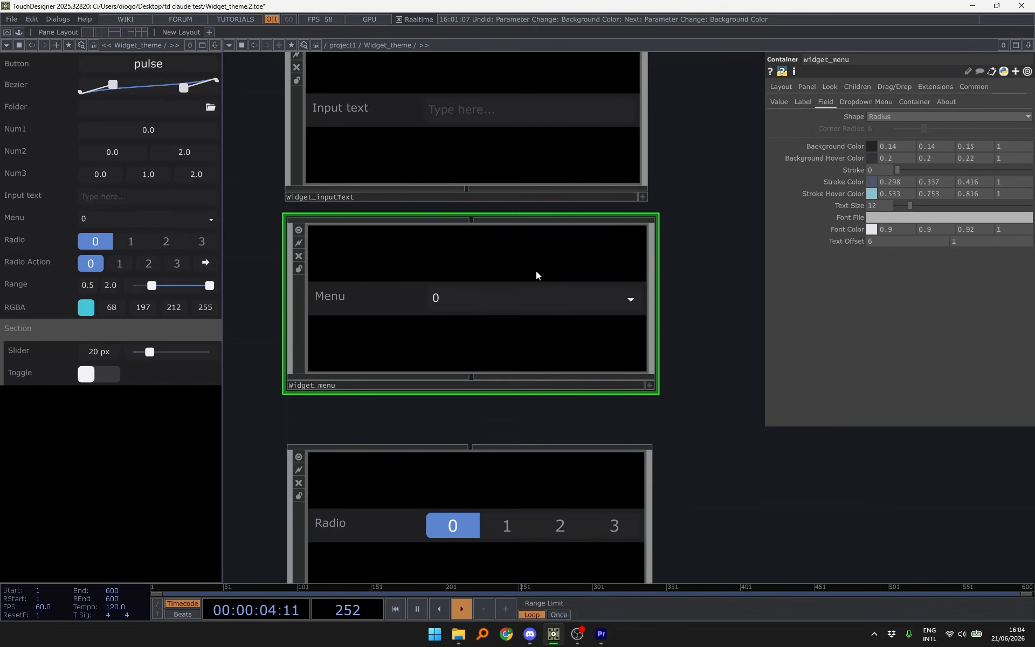
left_click(834, 107)
left_click(806, 102)
left_click(781, 102)
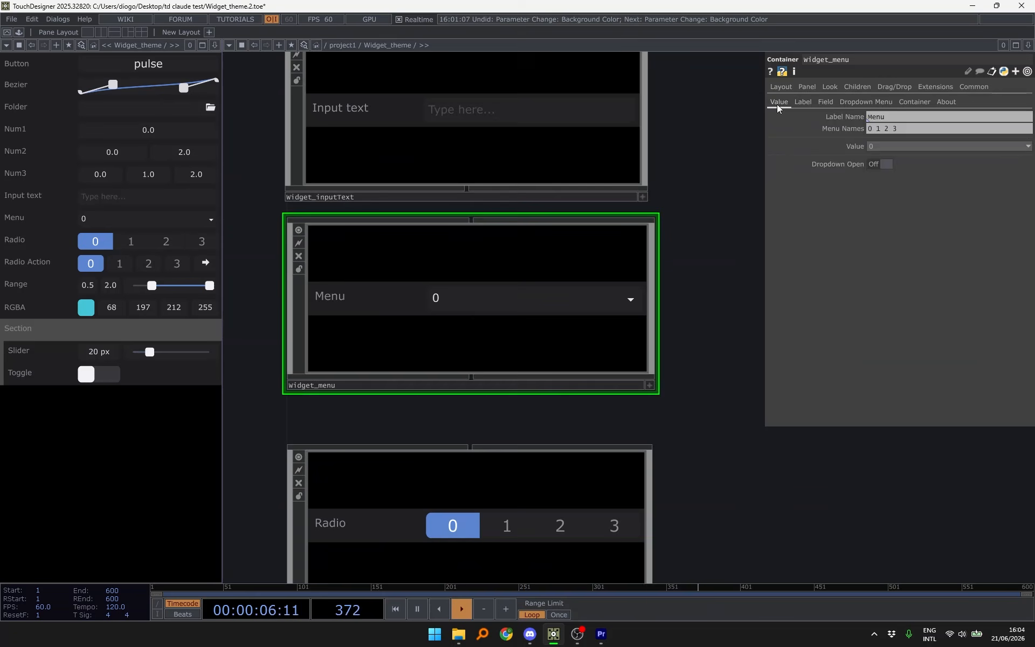
left_click_drag(690, 146, 714, 72)
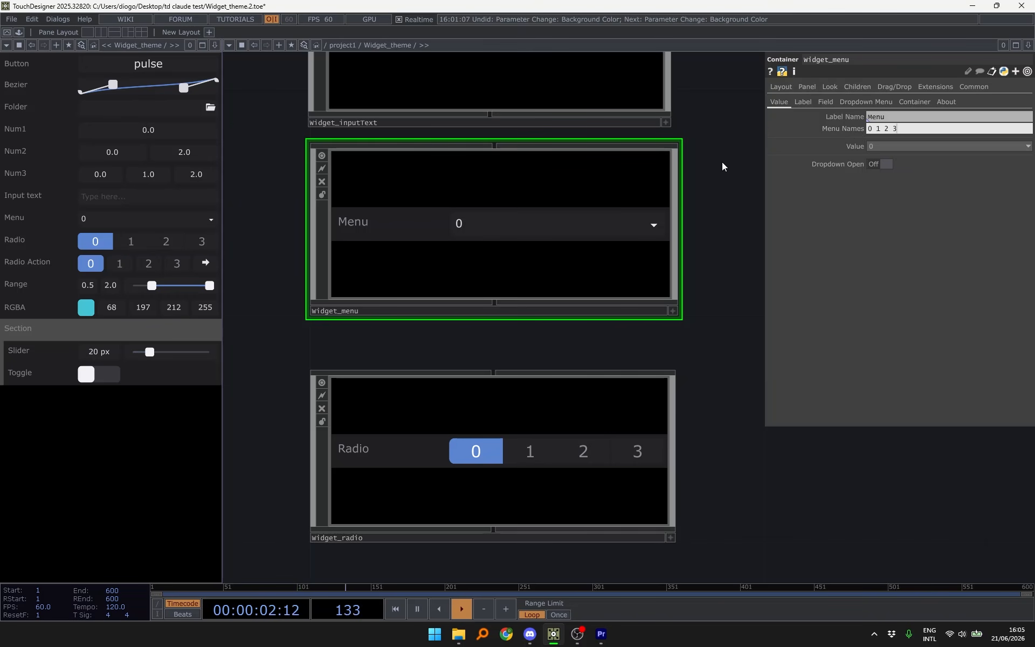
left_click(882, 163)
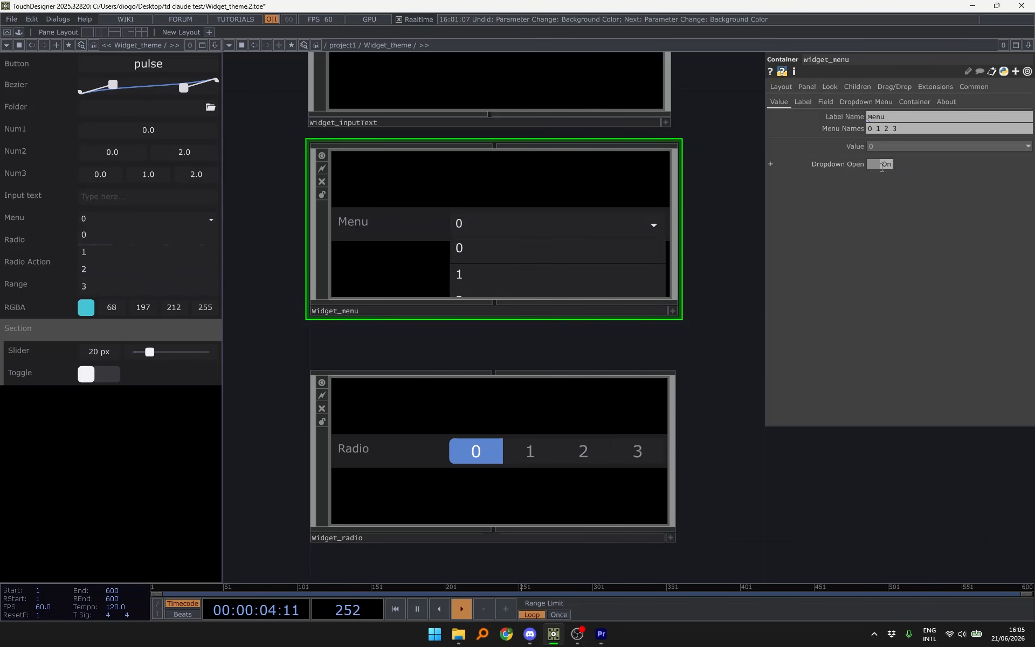
left_click(882, 164)
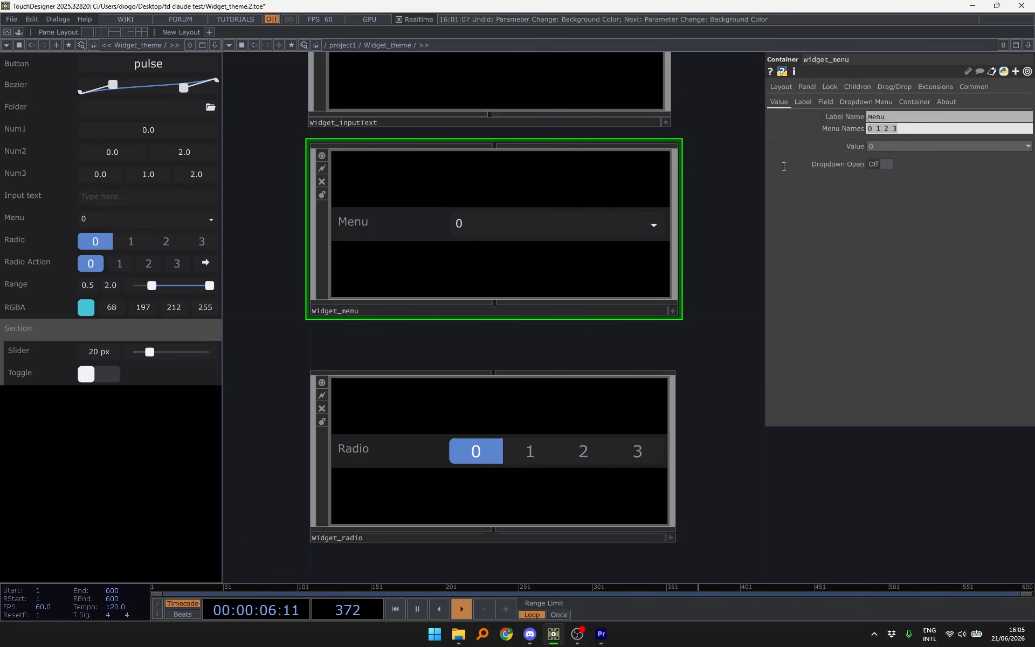
left_click(881, 164)
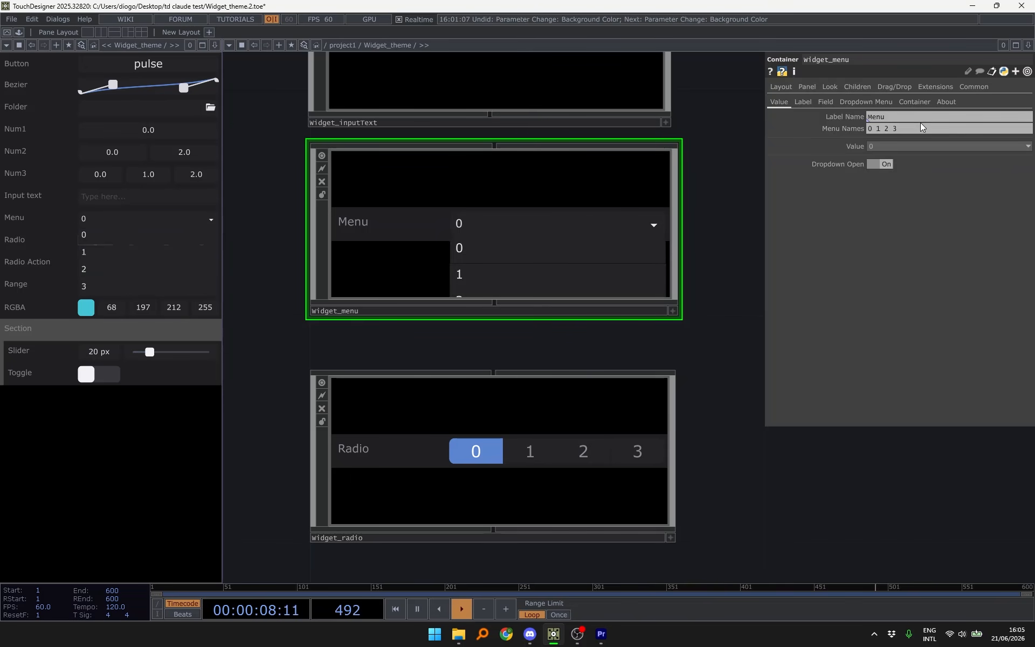
- Set the Menu Names to option1 option2, then add spaces to them
mouse_move(787, 114)
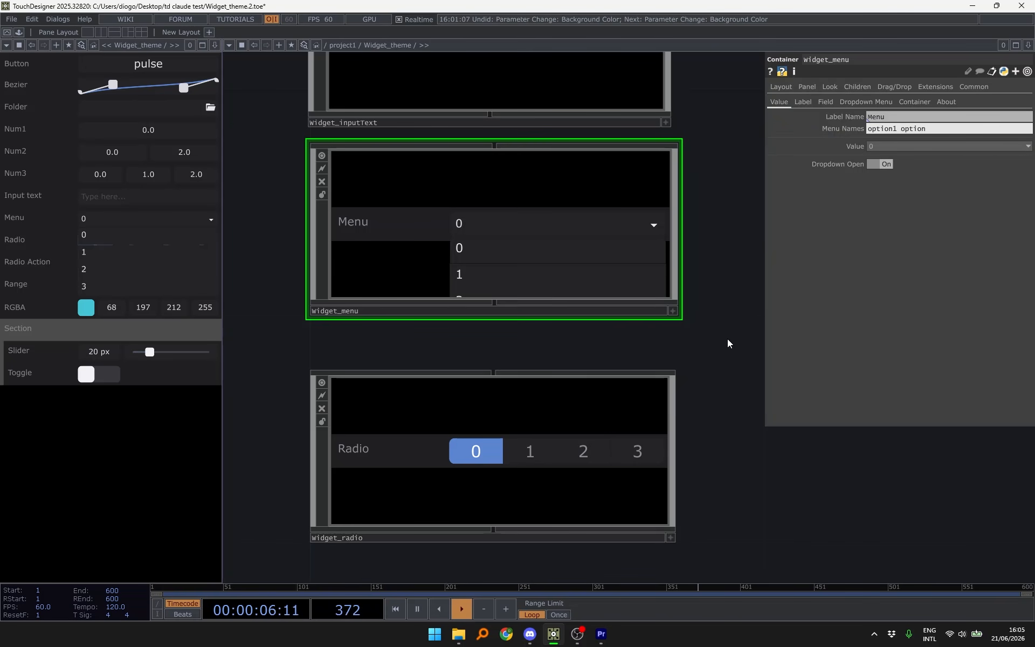
type("2")
key("Return")
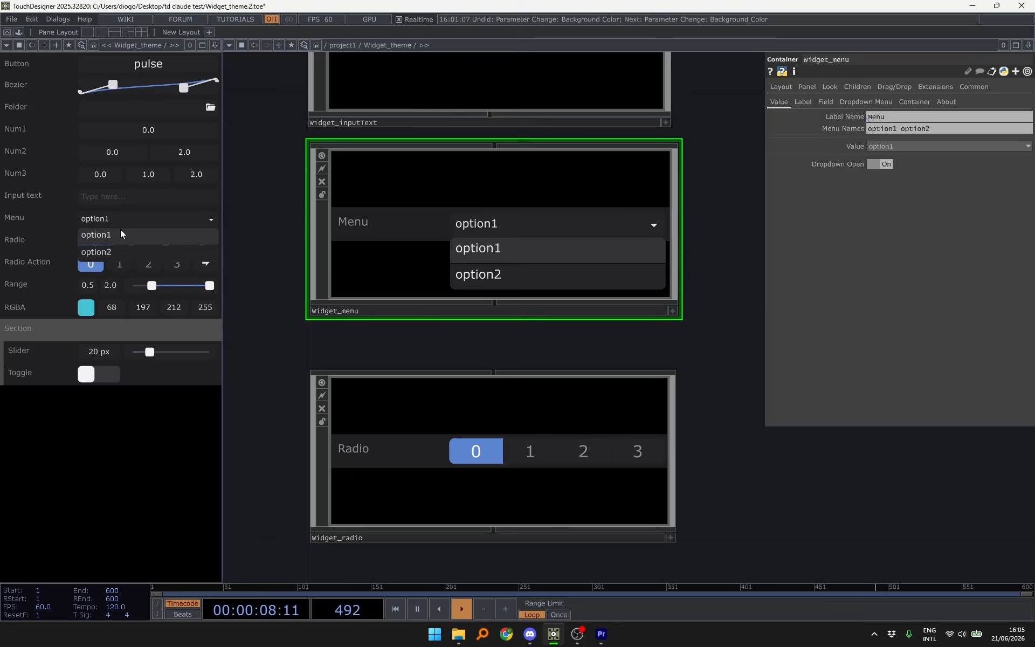
left_click(553, 214)
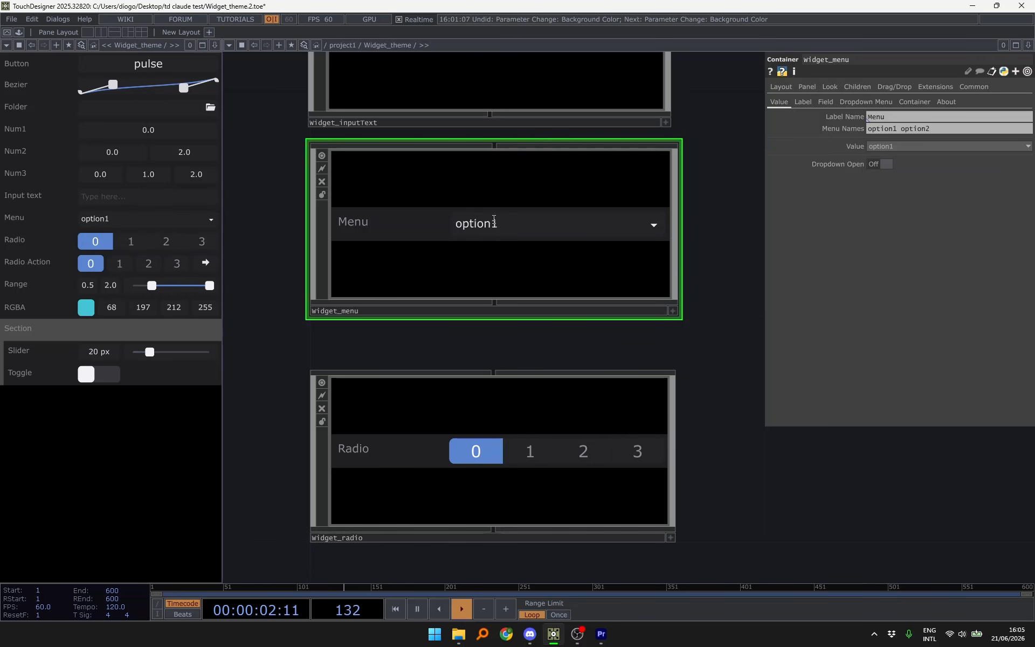
left_click(892, 130)
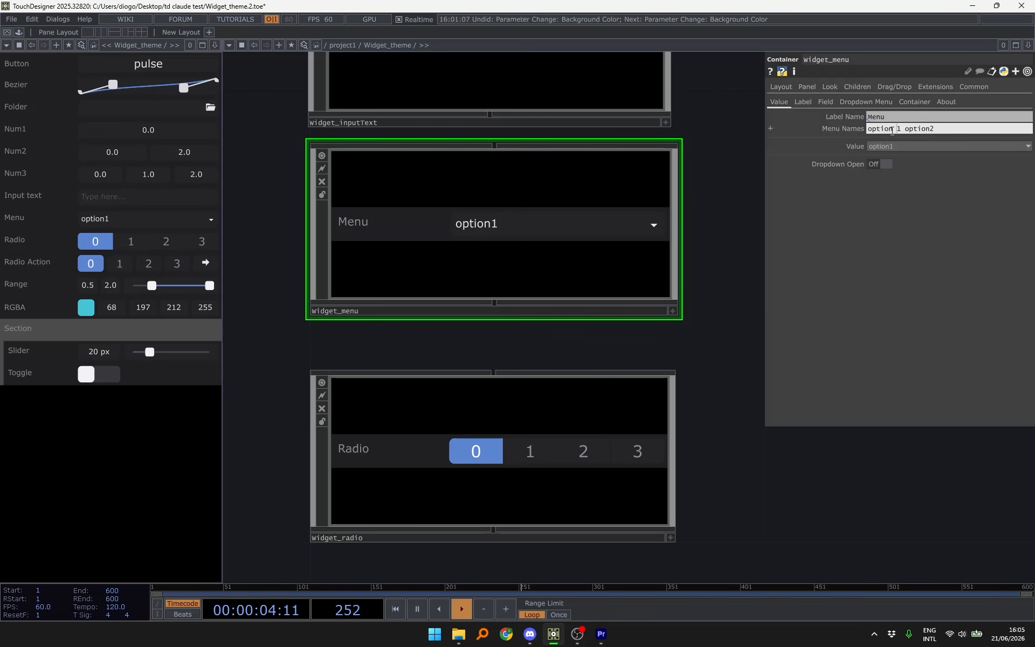
key("Return")
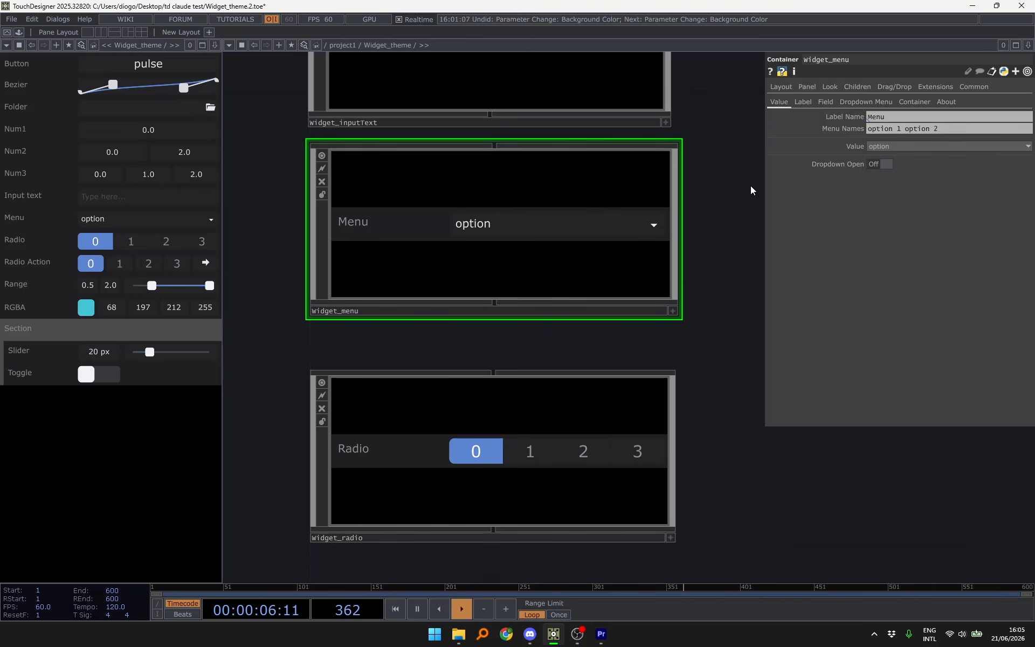
- Change the Menu Names to the quoted 'option 1' 'option 2' and check the dropdown
left_click(135, 218)
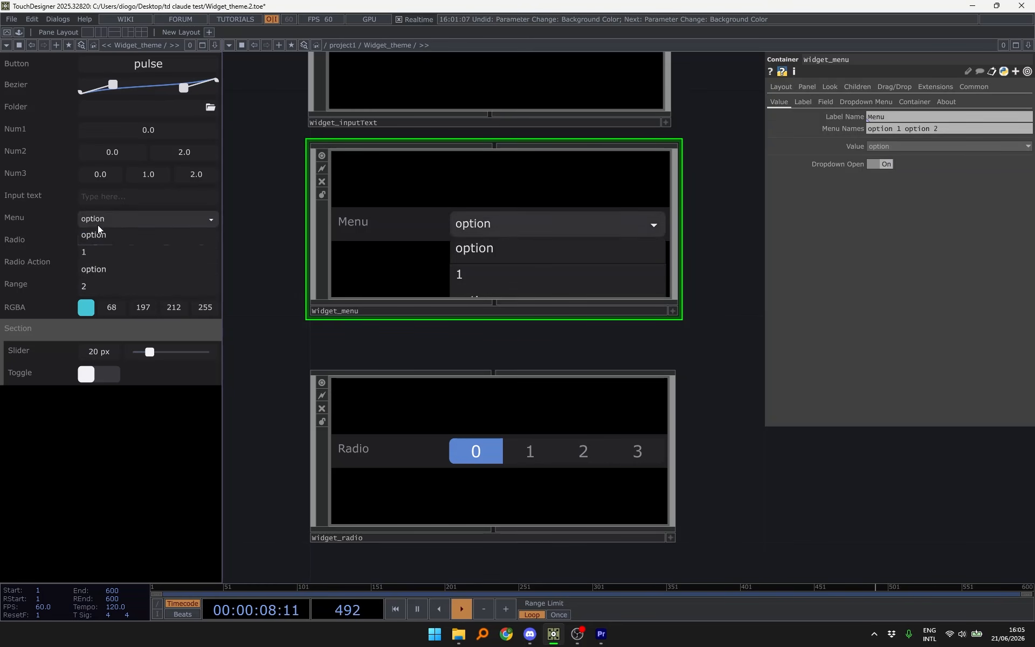
left_click_drag(902, 131, 695, 153)
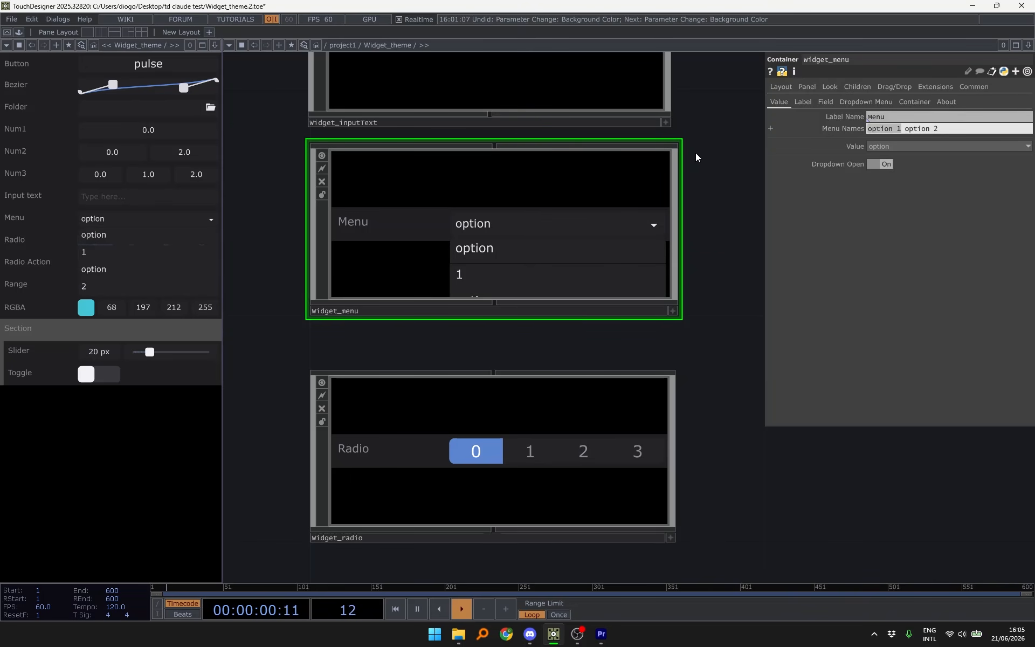
type("'option 2' ")
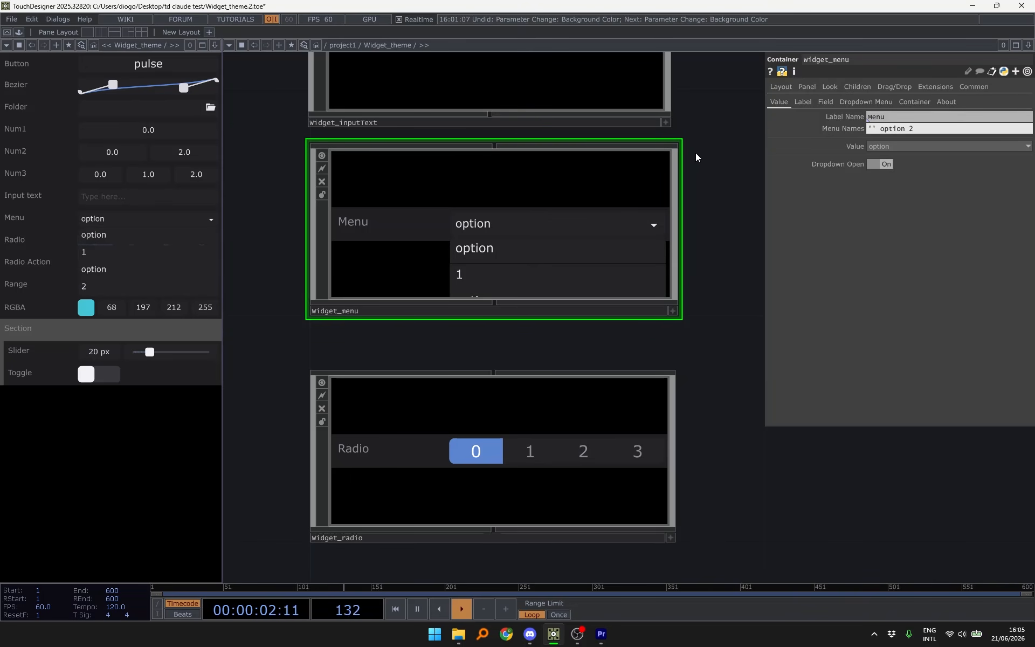
type("option 2")
left_click_drag(914, 130, 948, 130)
type("' 'option 2")
key("Return")
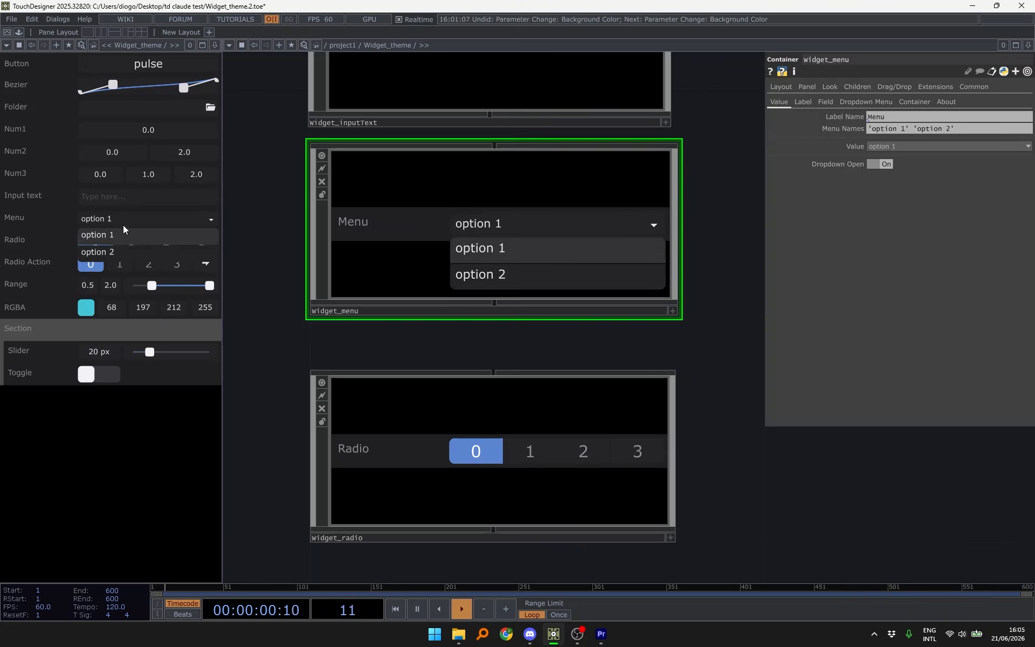
left_click(143, 217)
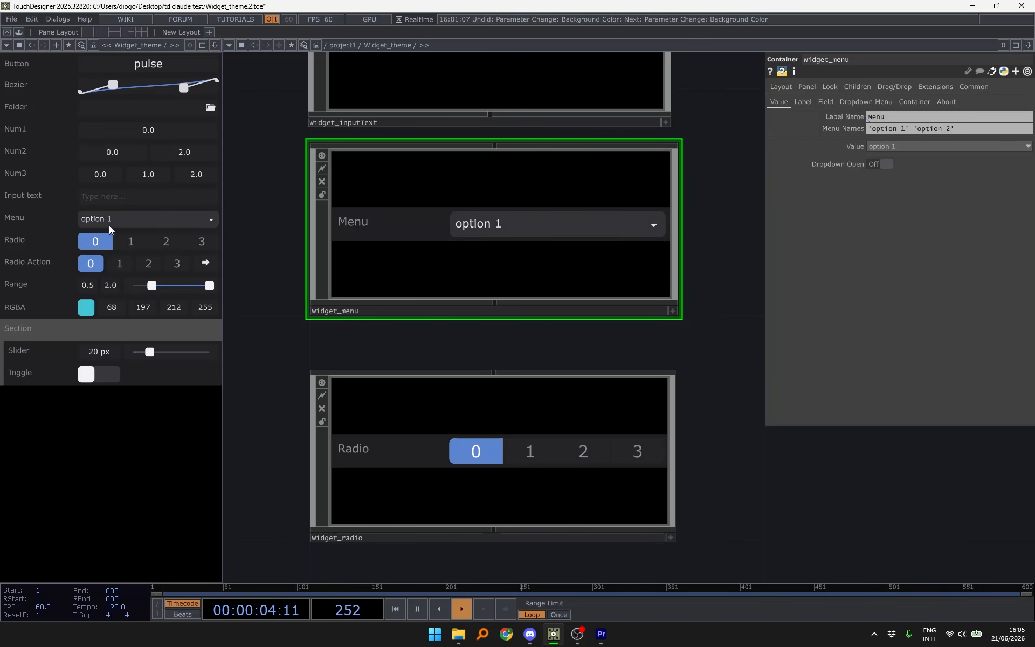
- Try radio choices 1, 2, 0 and 3 in turn
left_click(146, 240)
left_click(178, 241)
left_click(81, 243)
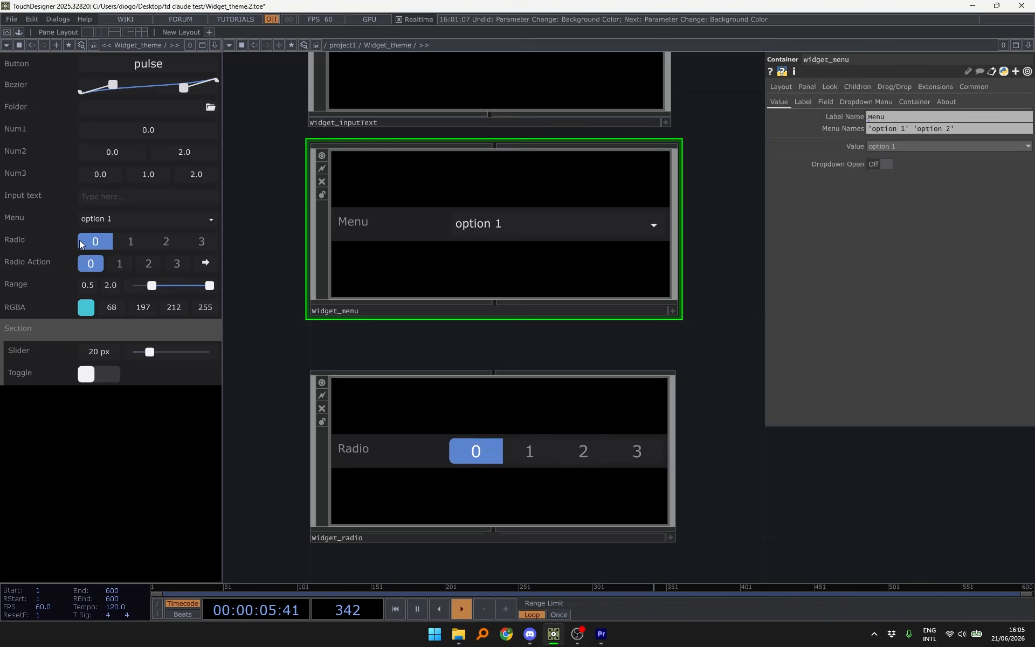
left_click(200, 243)
- Select widget_radio and show its Radio styling parameters
left_click_drag(282, 336, 298, 250)
left_click(539, 335)
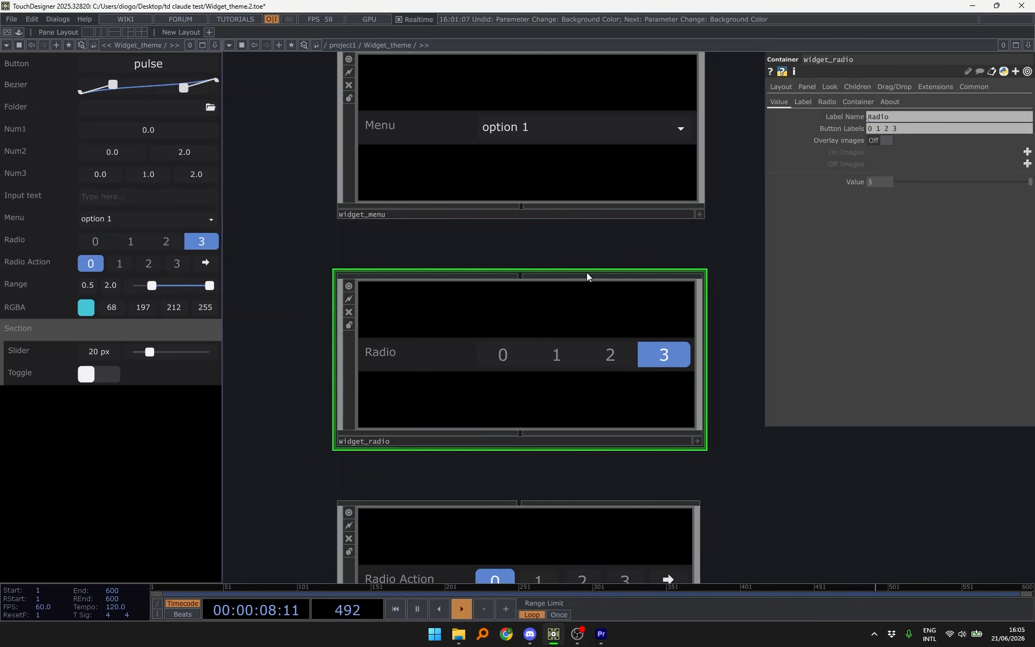
left_click_drag(601, 228, 584, 183)
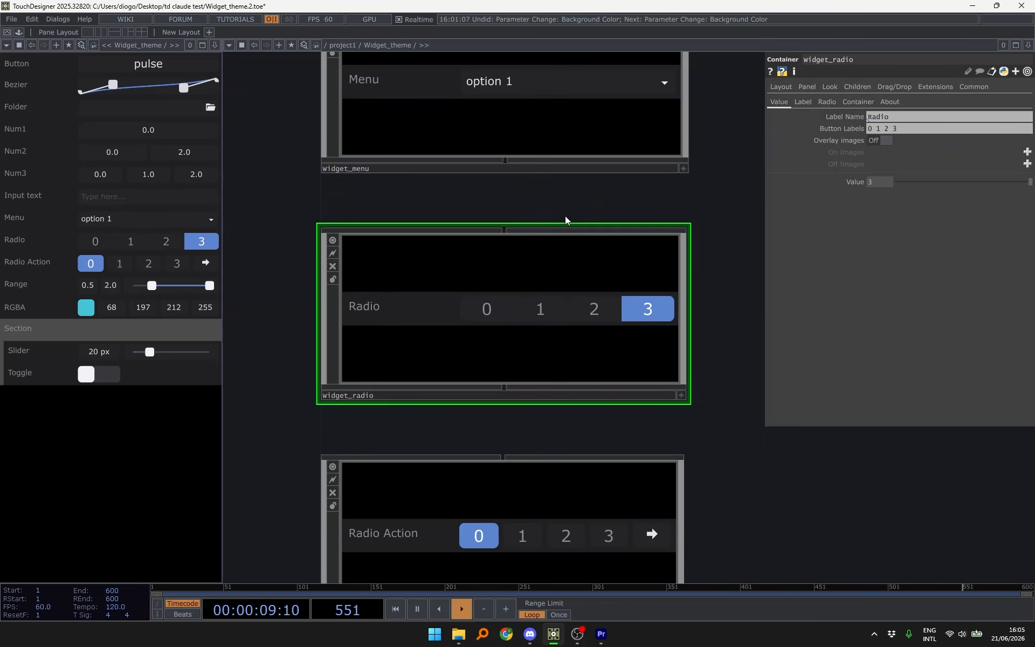
left_click(827, 102)
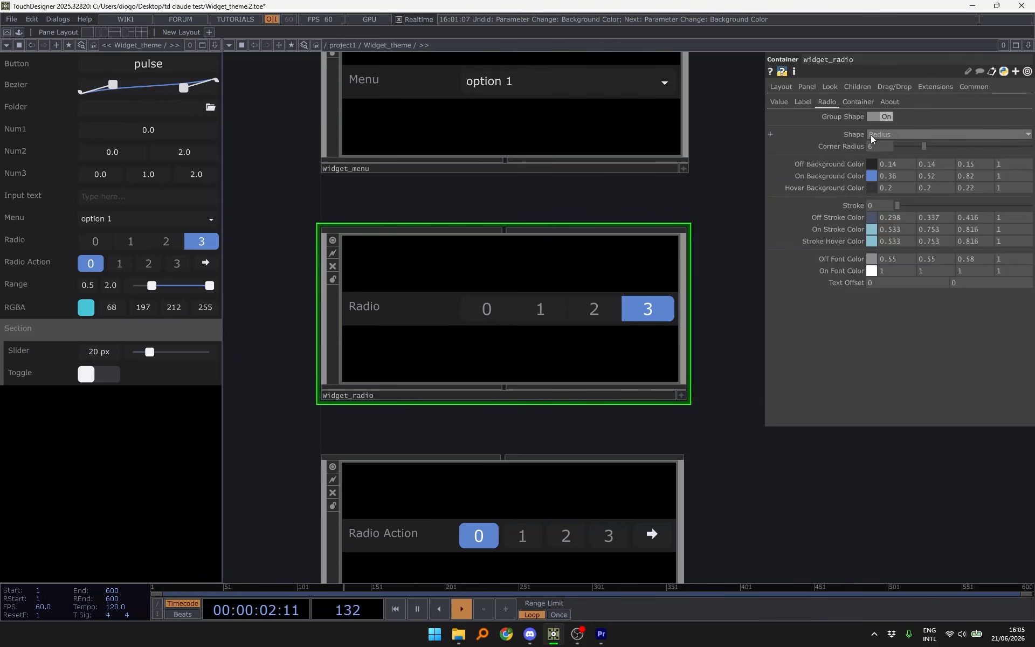
- Switch Group Shape Off and On twice, leaving the radio buttons grouped
left_click(887, 117)
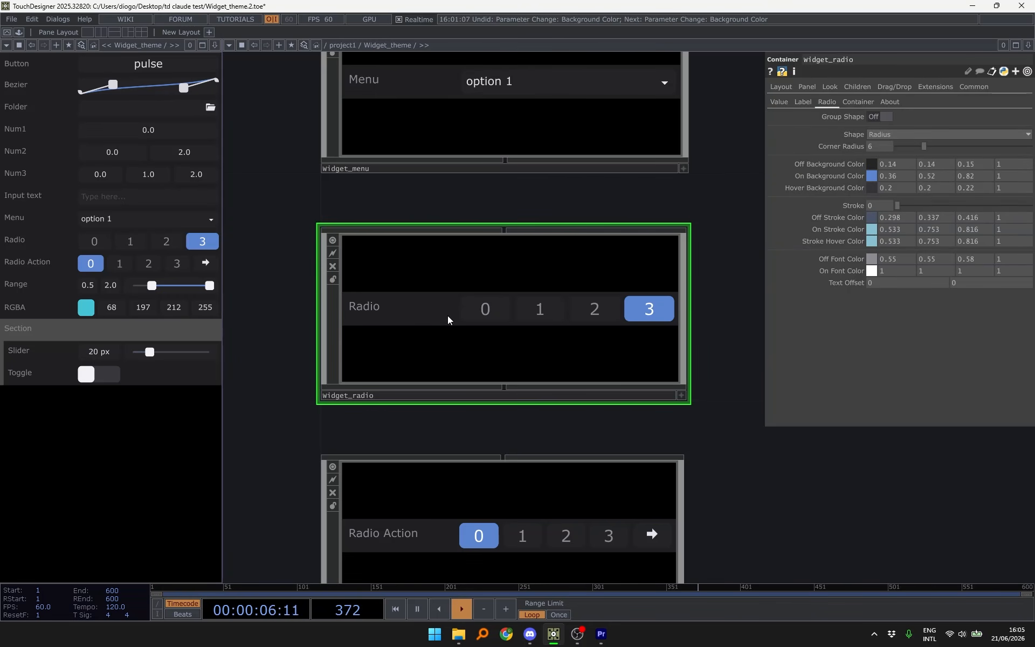
left_click(878, 119)
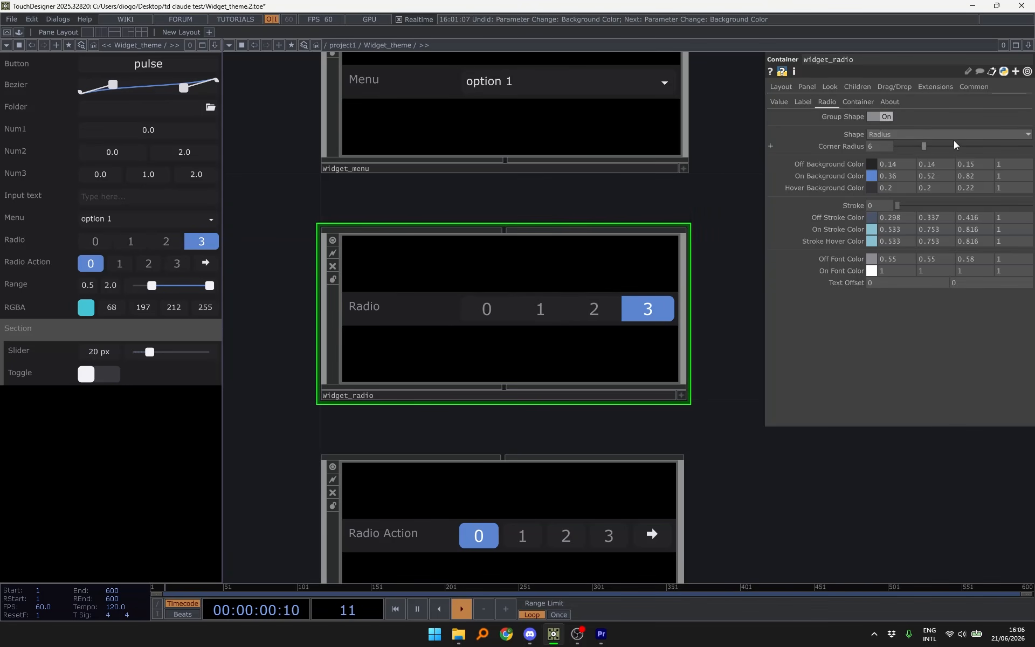
left_click(878, 118)
left_click(877, 118)
left_click_drag(629, 211, 684, 360)
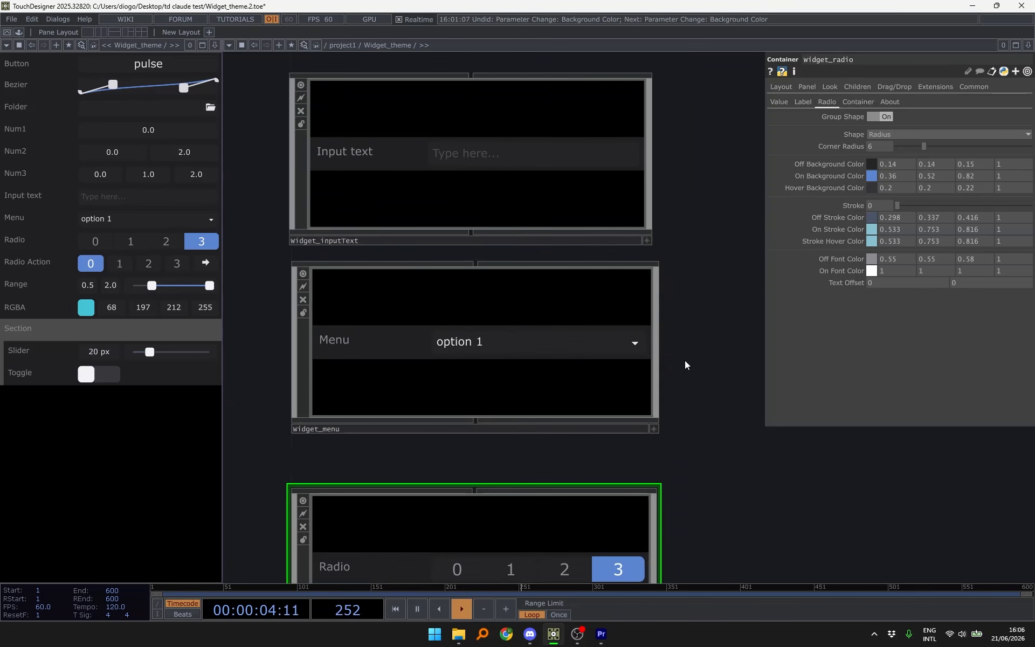
scroll(685, 360, "down", 5)
left_click_drag(710, 243, 716, 317)
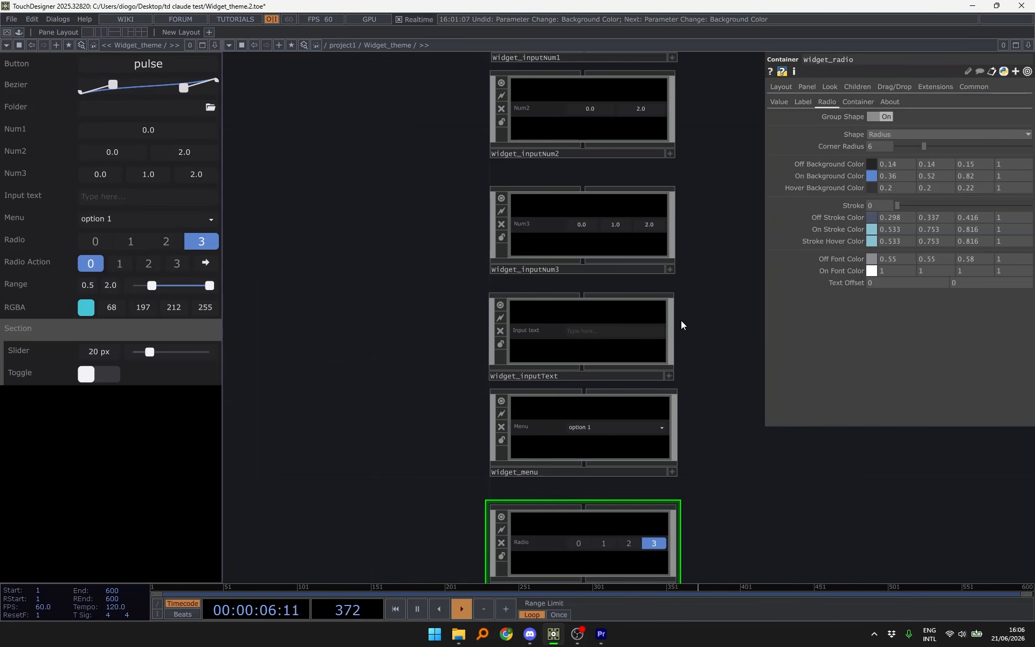
scroll(681, 325, "up", 2)
- Set widget_inputText's Value to 'asdasd', then clear it again
left_click(625, 198)
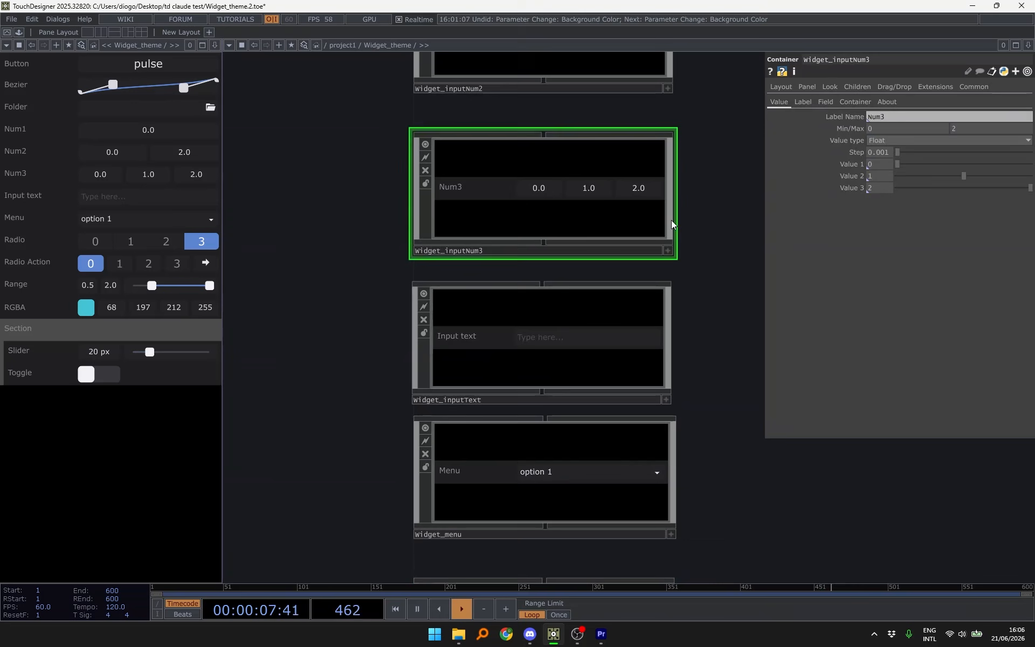
left_click(566, 353)
scroll(566, 353, "up", 2)
left_click_drag(737, 299, 731, 275)
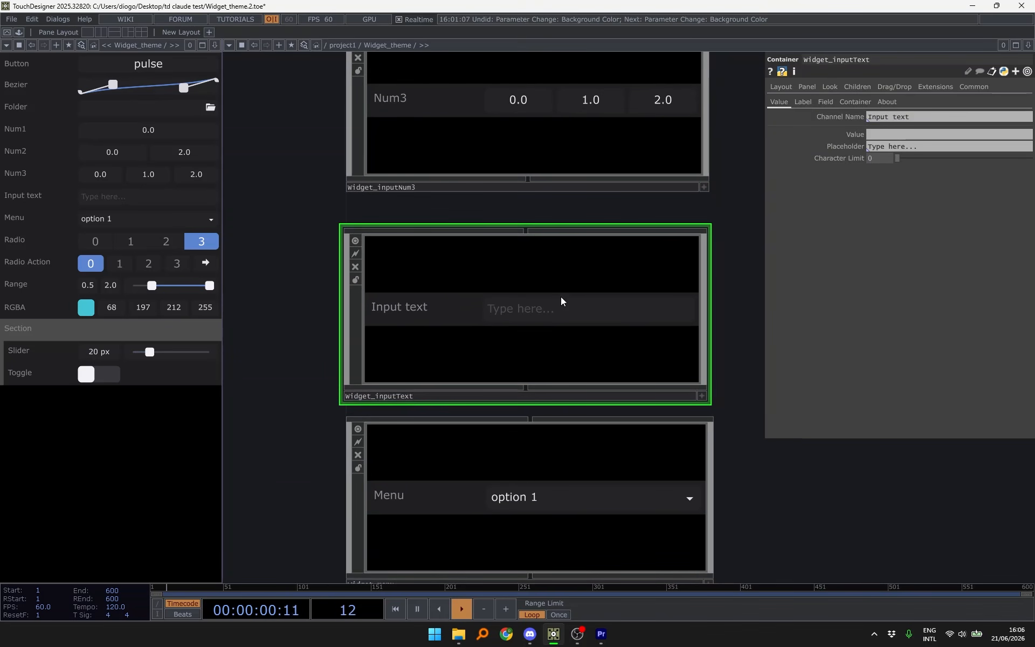
left_click(898, 134)
type("asdasd")
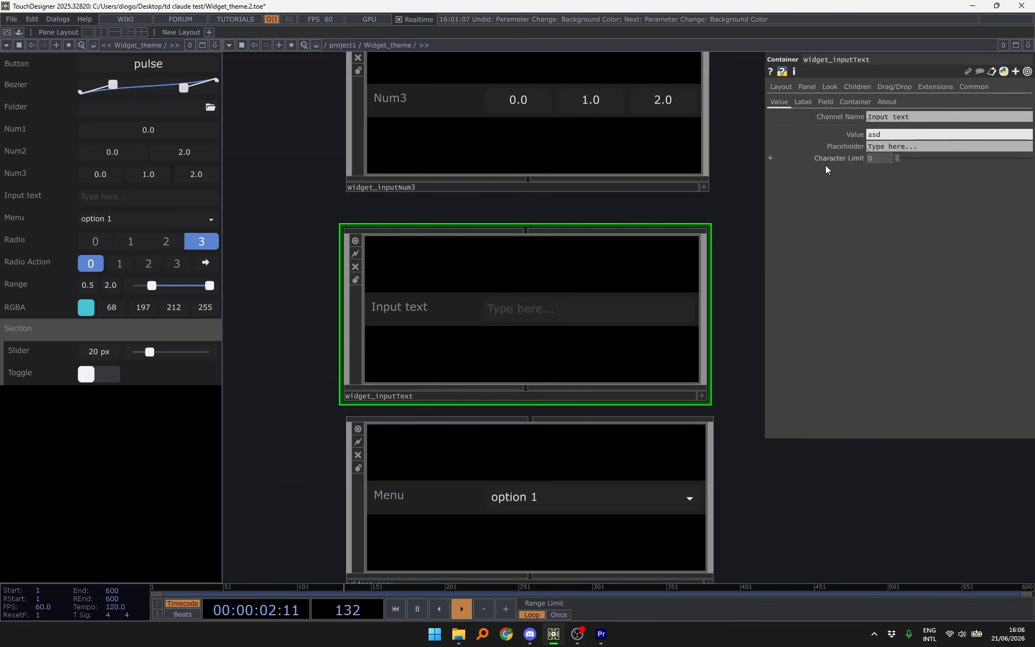
key("Return")
left_click_drag(750, 234, 681, 55)
double_click(896, 135)
key("BackSpace")
key("Return")
- Reselect widget_inputText and set its Character Limit to 5
left_click(560, 300)
left_click_drag(737, 209, 752, 310)
left_click(538, 255)
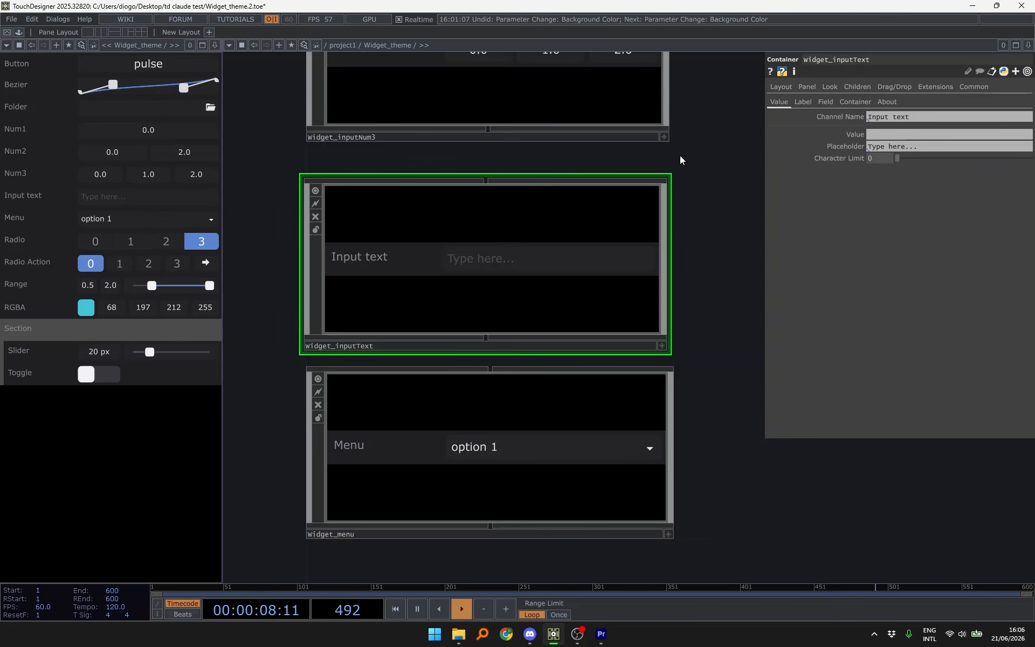
left_click_drag(680, 155, 743, 190)
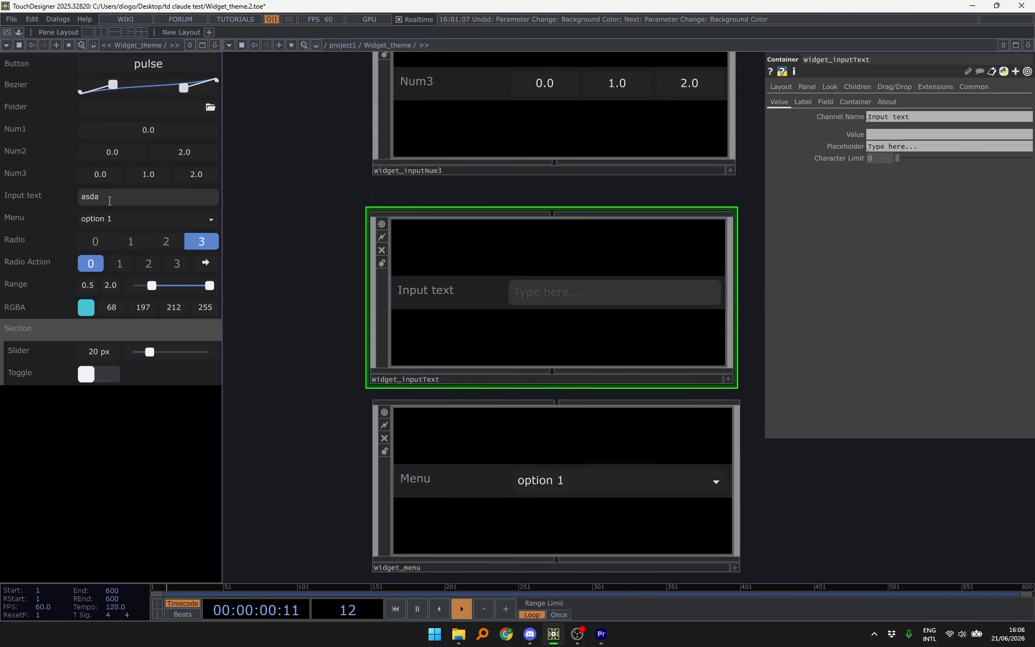
key("Return")
left_click_drag(586, 186, 579, 186)
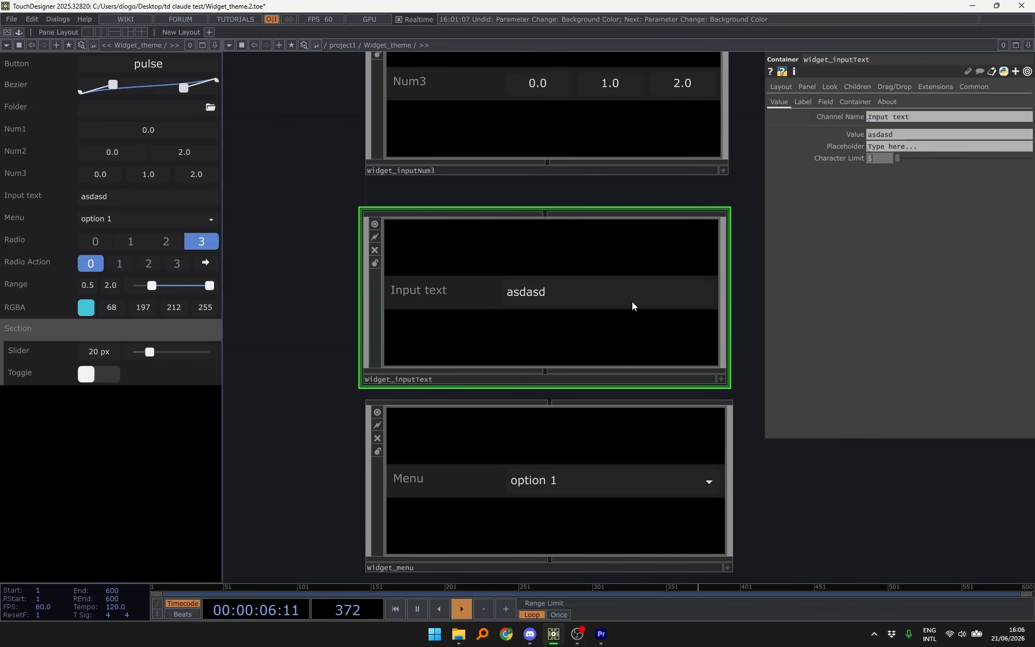
- Type 'asdasd' into the panel's Input text field to test the limit
left_click(179, 216)
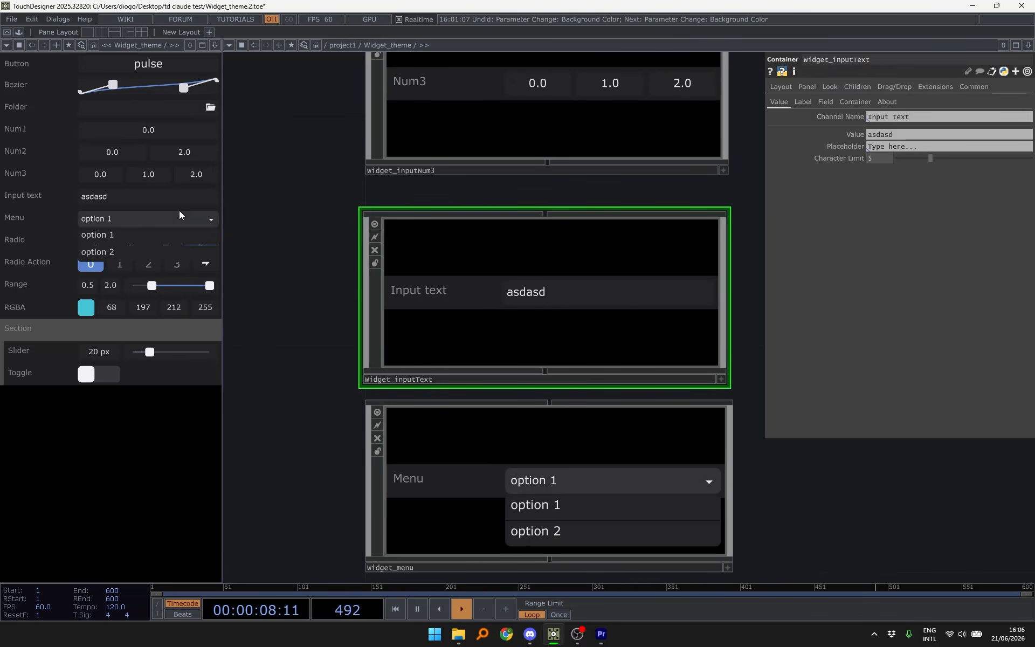
left_click(165, 204)
type("asdasd")
left_click(297, 185)
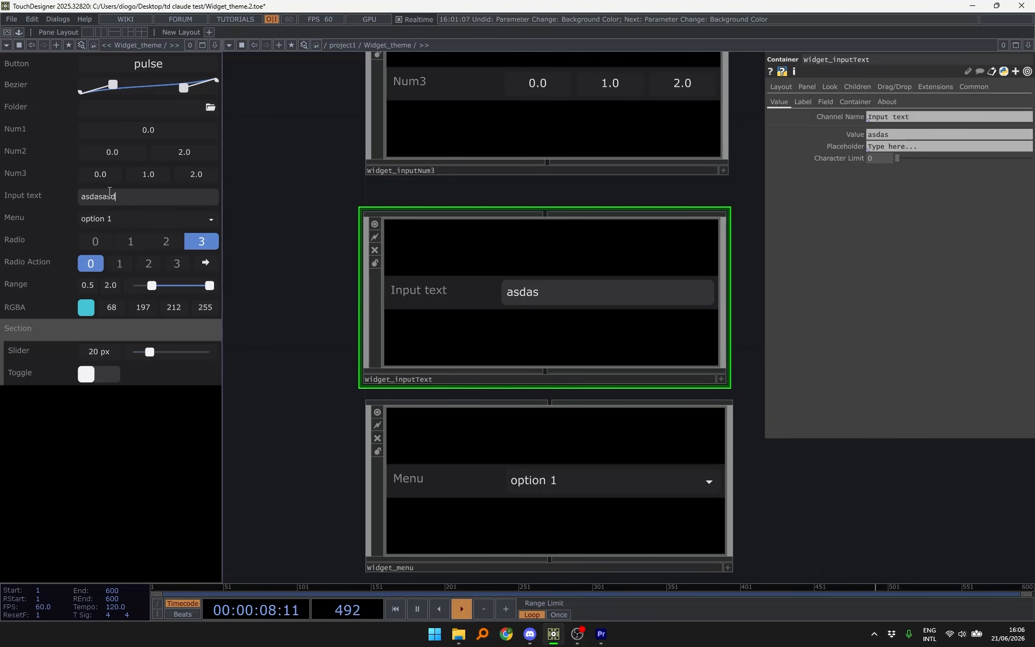
left_click(315, 194)
scroll(316, 195, "down", 3)
- Pan and zoom the network to centre the Widget_theme node
left_click_drag(596, 144, 561, 420)
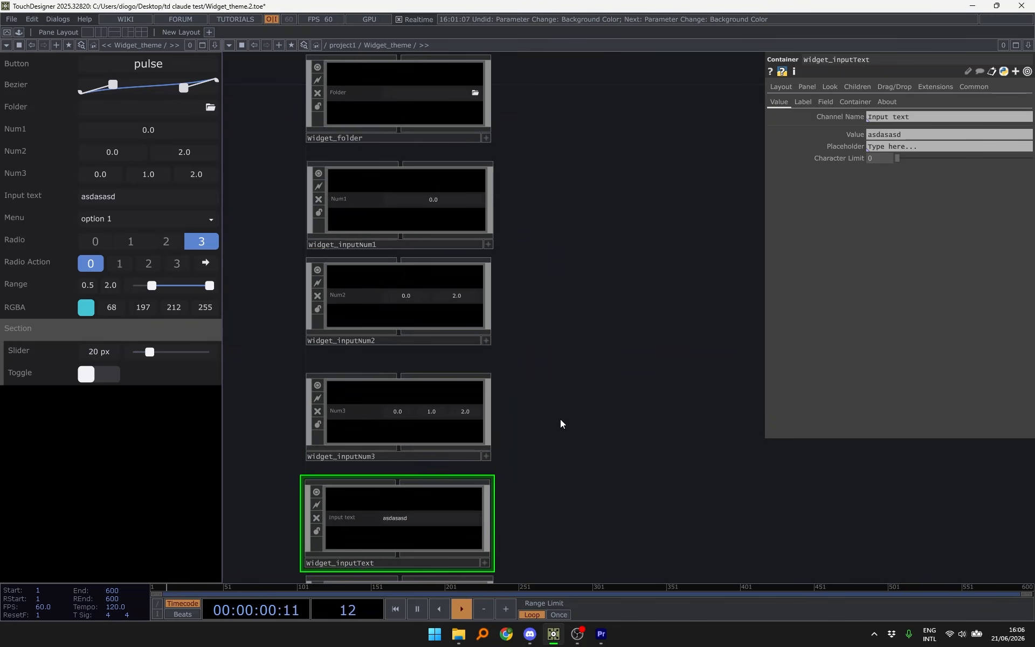
scroll(560, 420, "down", 3)
left_click_drag(600, 302, 596, 208)
left_click_drag(573, 378, 572, 67)
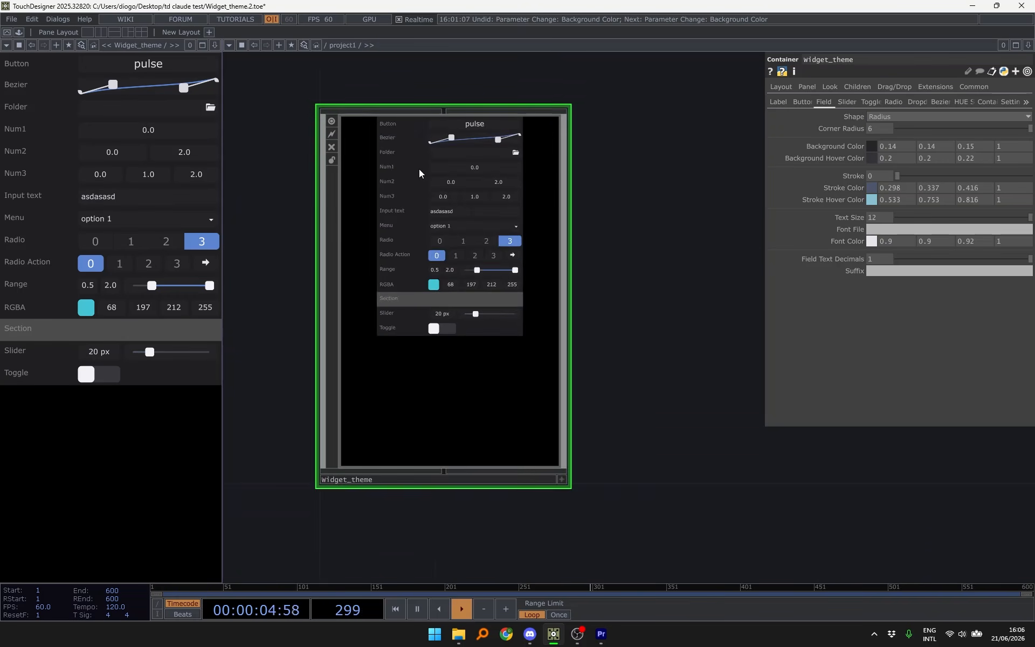
scroll(419, 169, "up", 3)
scroll(419, 169, "down", 3)
left_click_drag(608, 158, 637, 160)
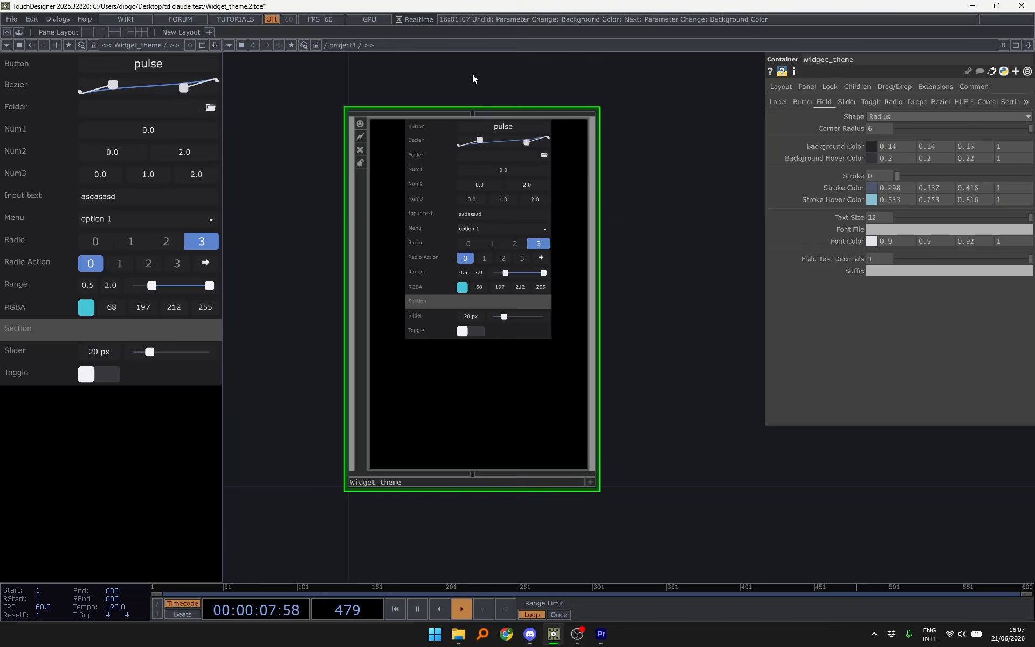
scroll(473, 75, "up", 3)
scroll(473, 75, "down", 3)
left_click_drag(595, 81, 565, 64)
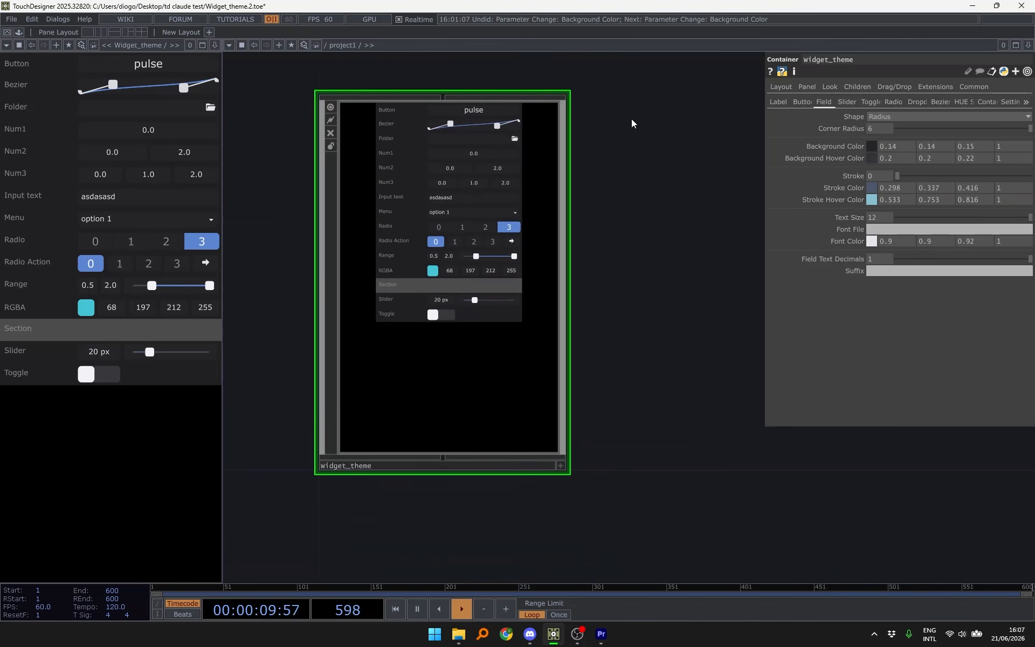
left_click_drag(632, 119, 596, 143)
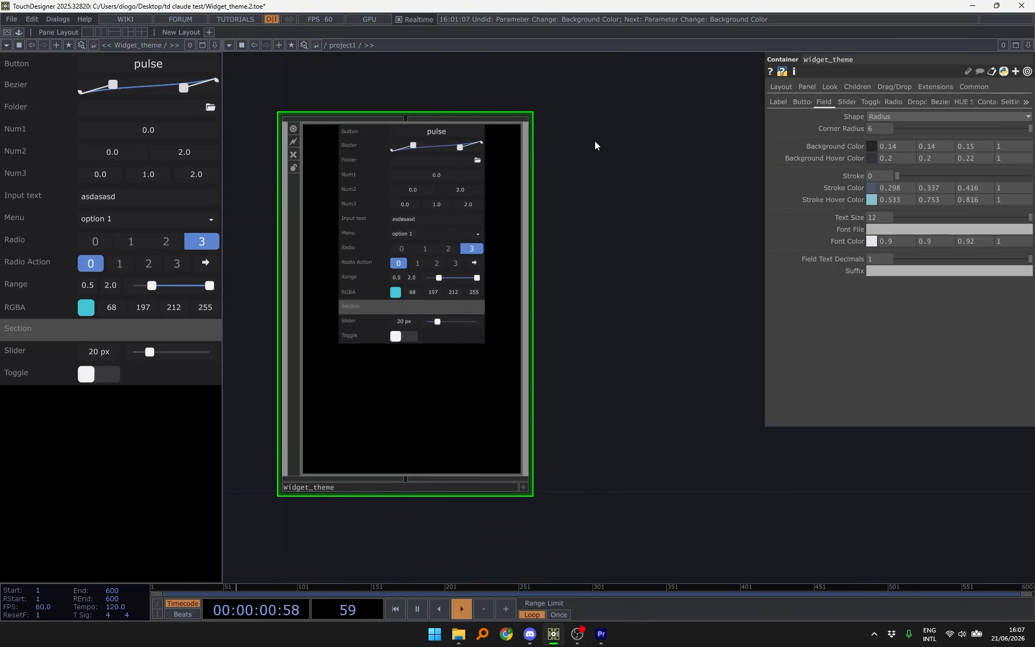
- Switch Drag & Drop On and drop the Button widget into the network
left_click(1009, 102)
left_click_drag(650, 170, 675, 171)
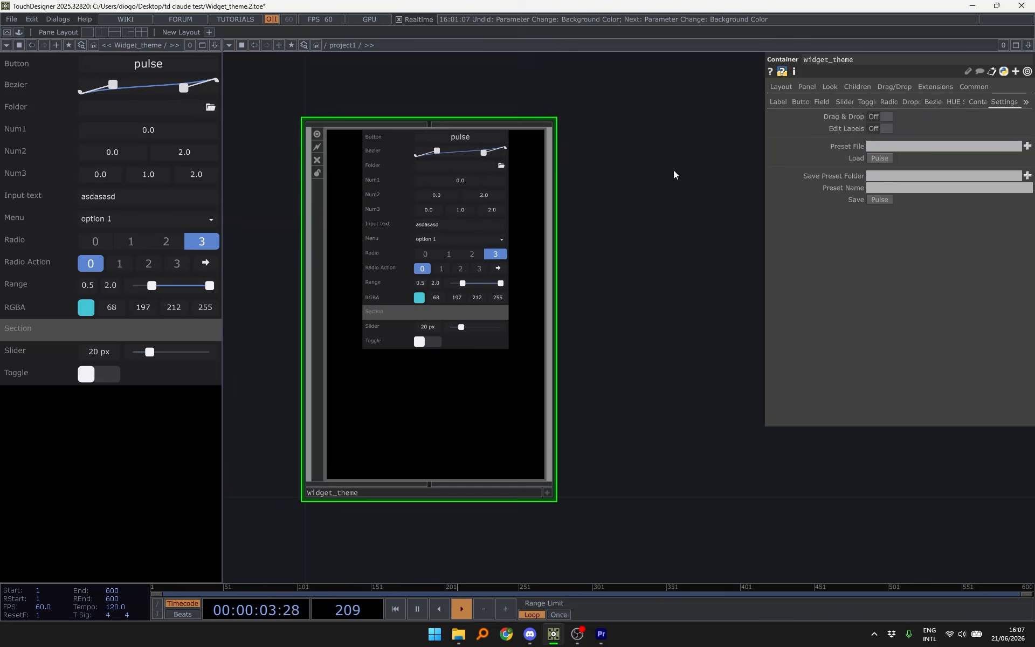
left_click(886, 117)
left_click_drag(619, 194, 585, 180)
scroll(492, 195, "down", 2)
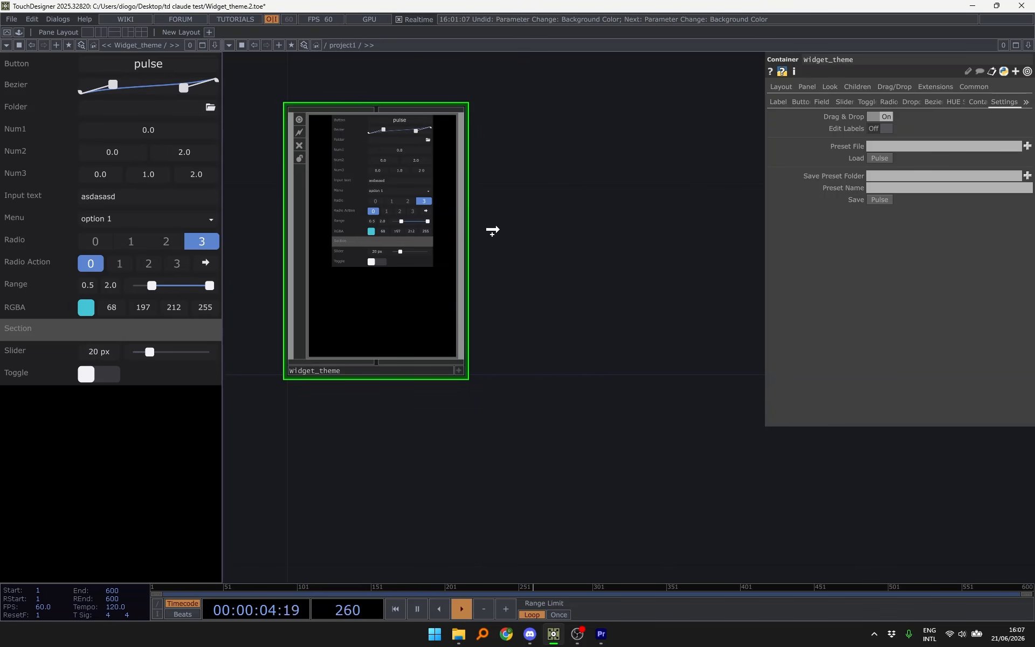
left_click_drag(542, 209, 547, 210)
- Test the Button dragtemplate node by firing its pulse
left_click_drag(642, 237, 554, 303)
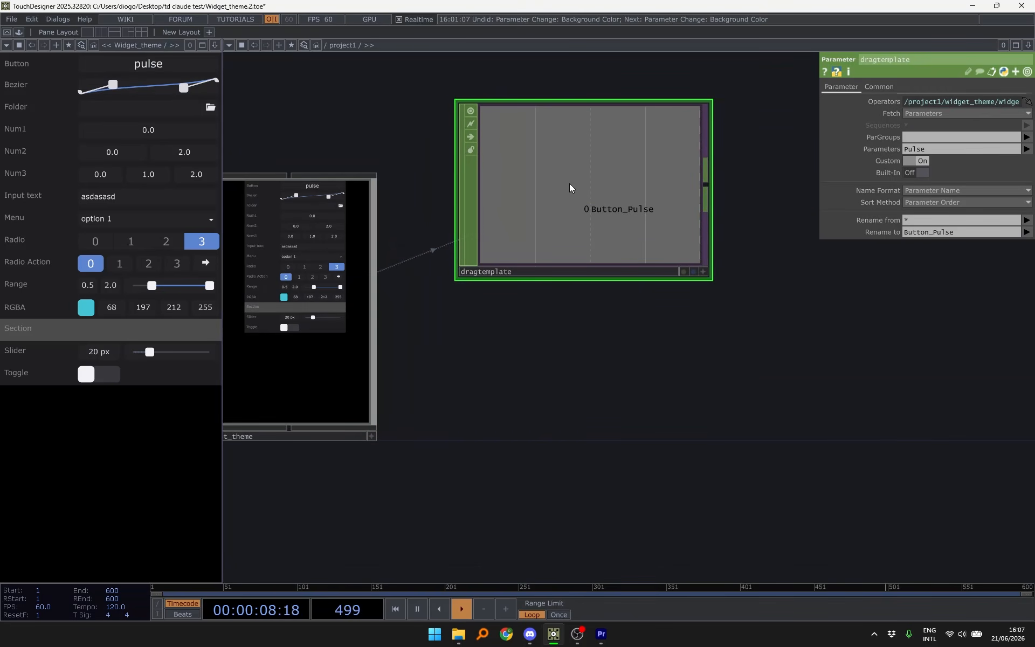
left_click(143, 69)
left_click_drag(398, 113, 454, 85)
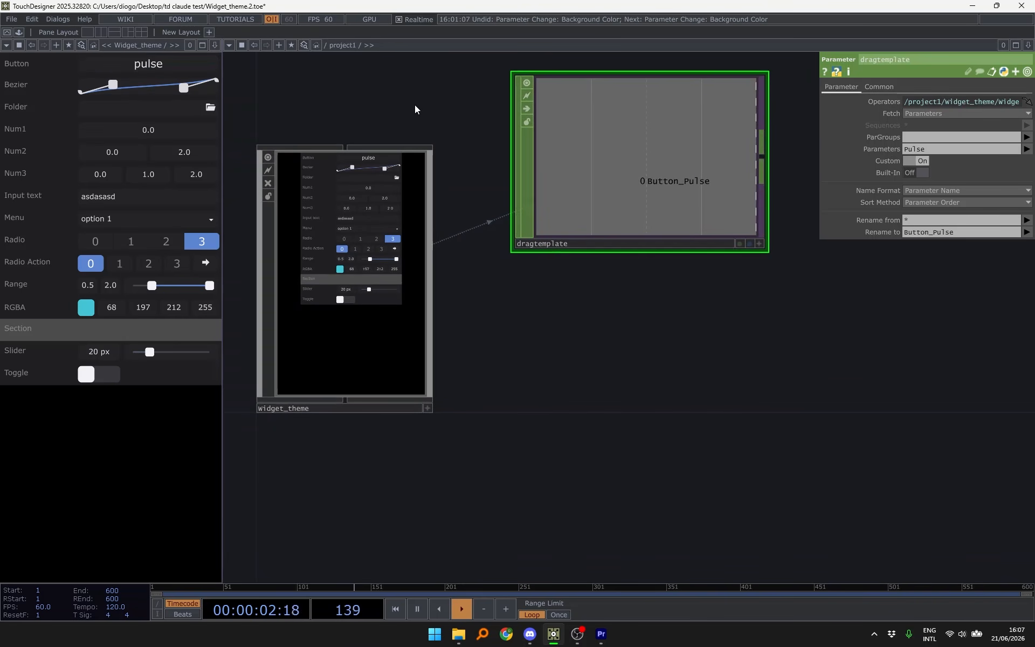
left_click_drag(532, 348, 449, 199)
scroll(499, 294, "down", 3)
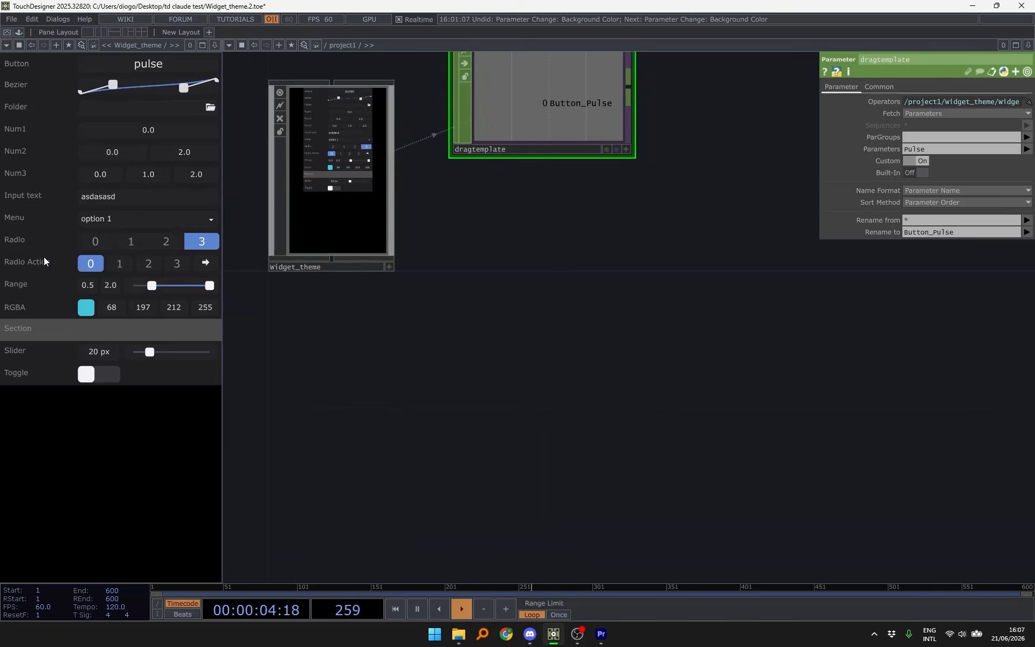
- Drop the Range widget in as a dragtemplate node and change its lower value
left_click_drag(41, 285, 460, 358)
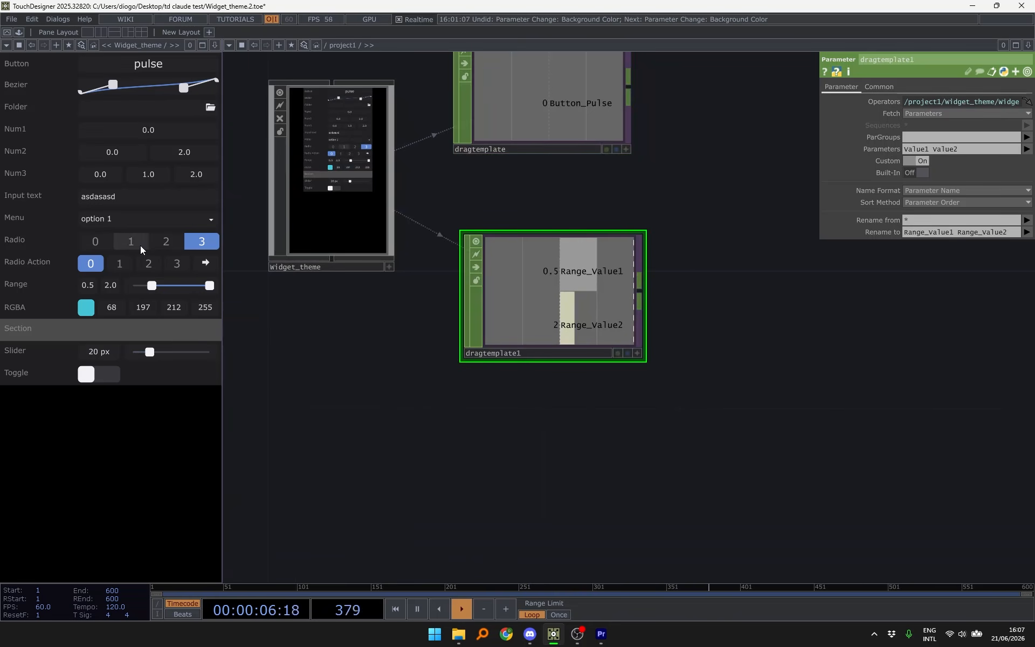
left_click_drag(150, 289, 153, 289)
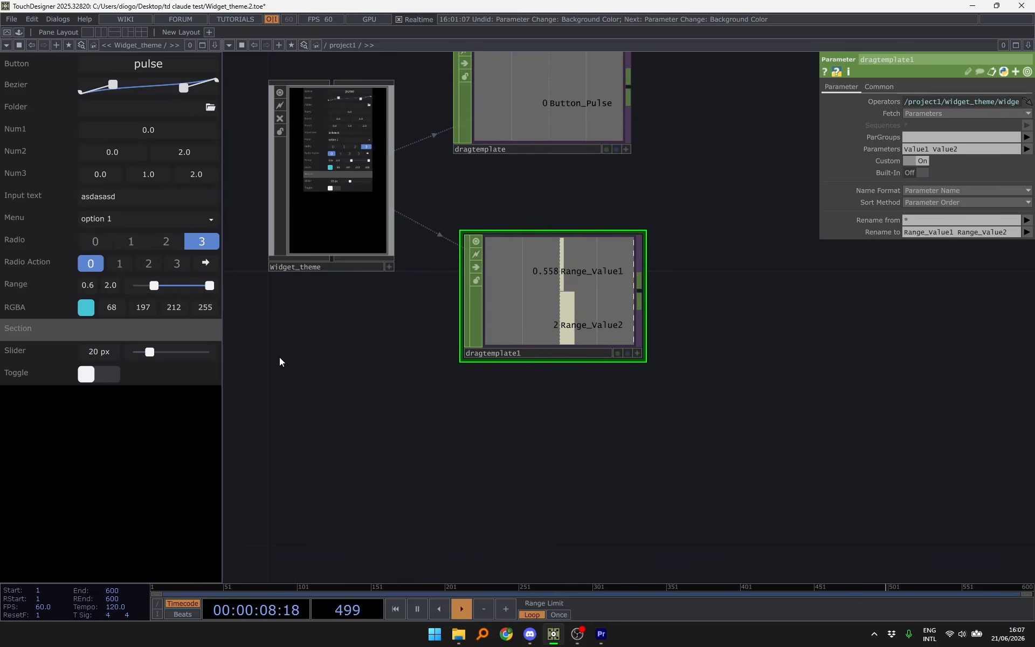
left_click_drag(400, 353, 388, 265)
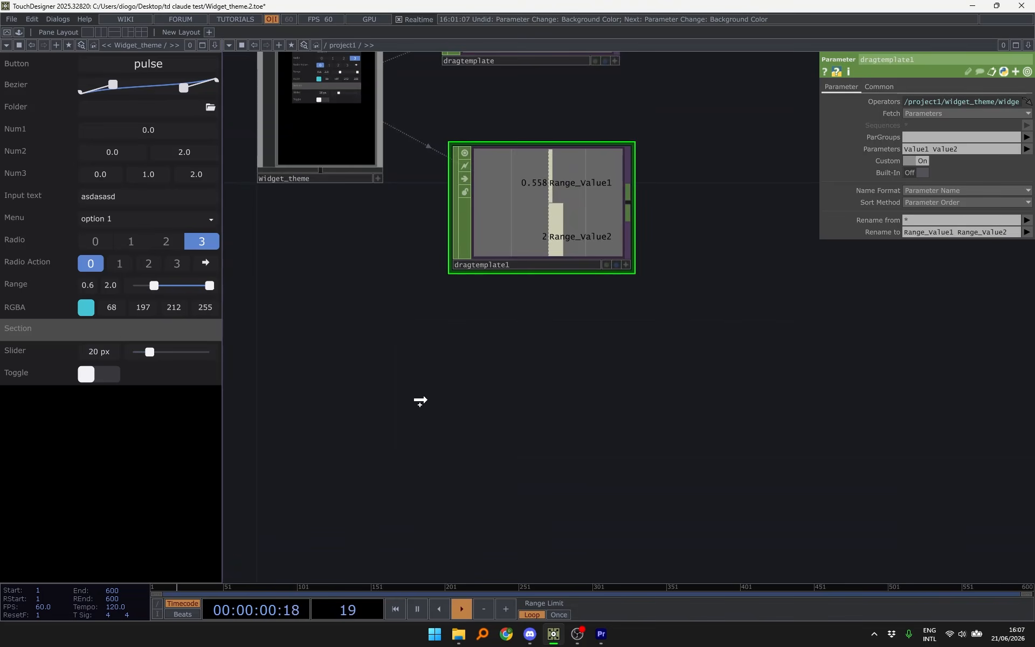
- Drop the Radio Action widget in as a node and switch it to 1, then 2
left_click_drag(420, 401, 432, 429)
left_click(116, 263)
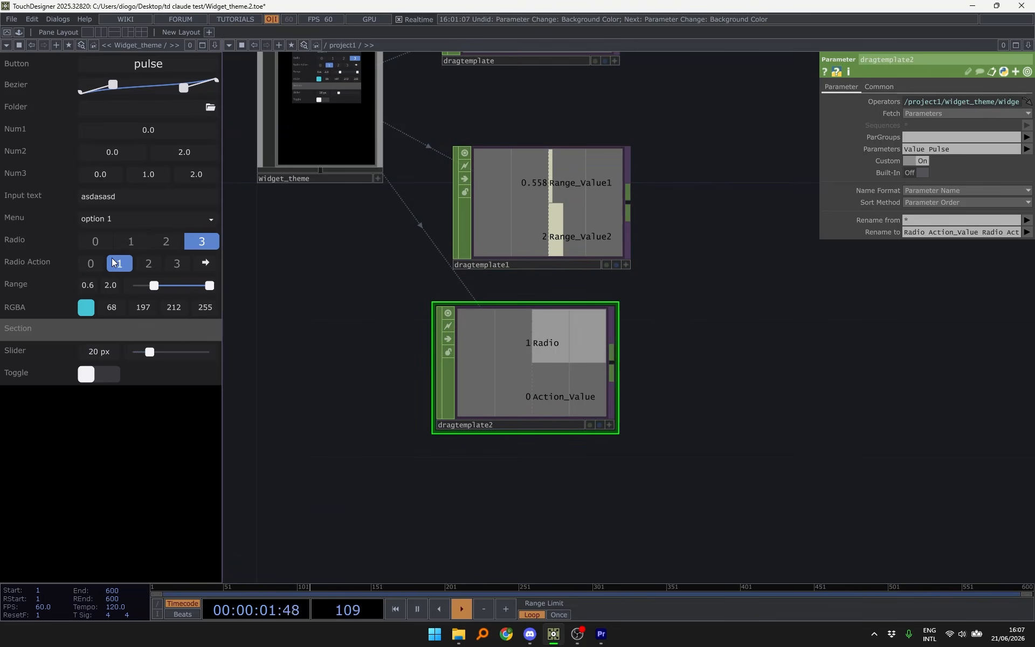
left_click(148, 264)
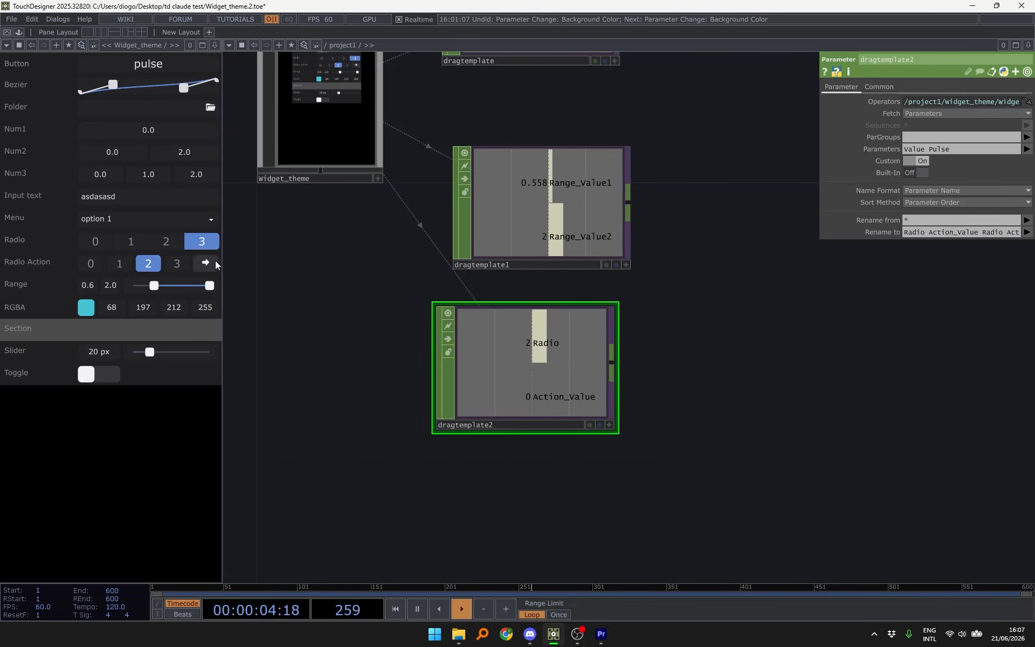
left_click_drag(362, 341, 352, 189)
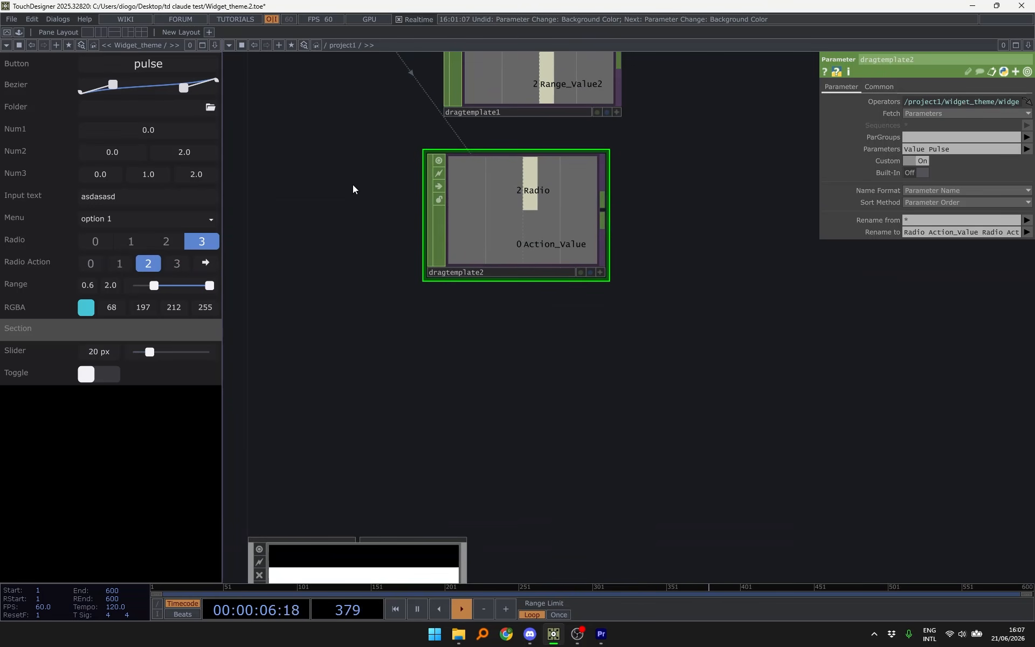
scroll(353, 184, "down", 5)
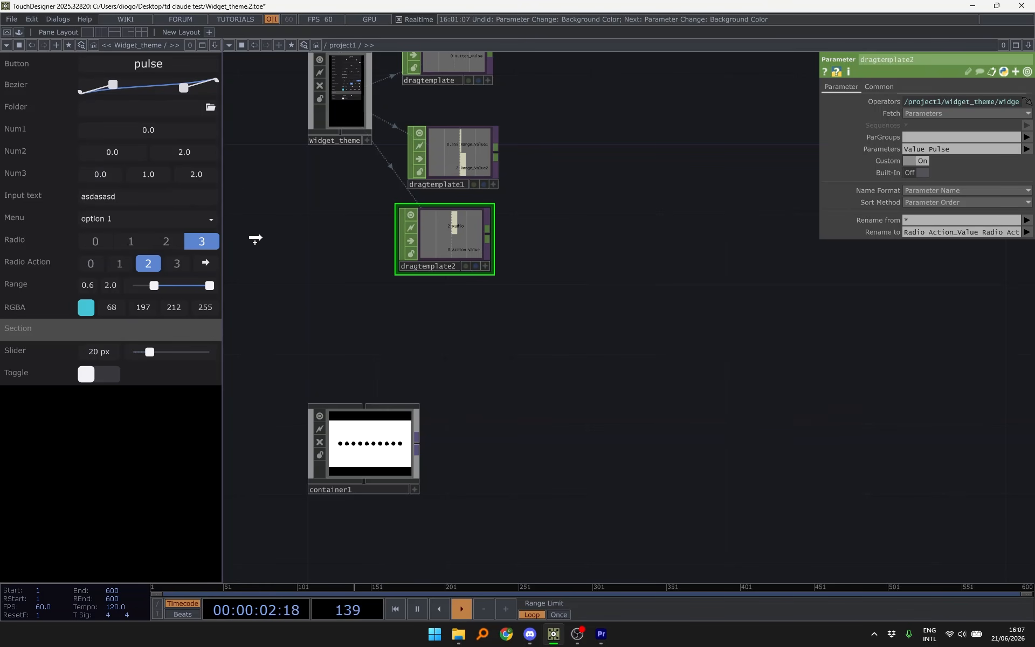
- Drop the Folder widget into the network and frame all the dragtemplate nodes
left_click_drag(256, 239, 424, 338)
scroll(476, 300, "up", 5)
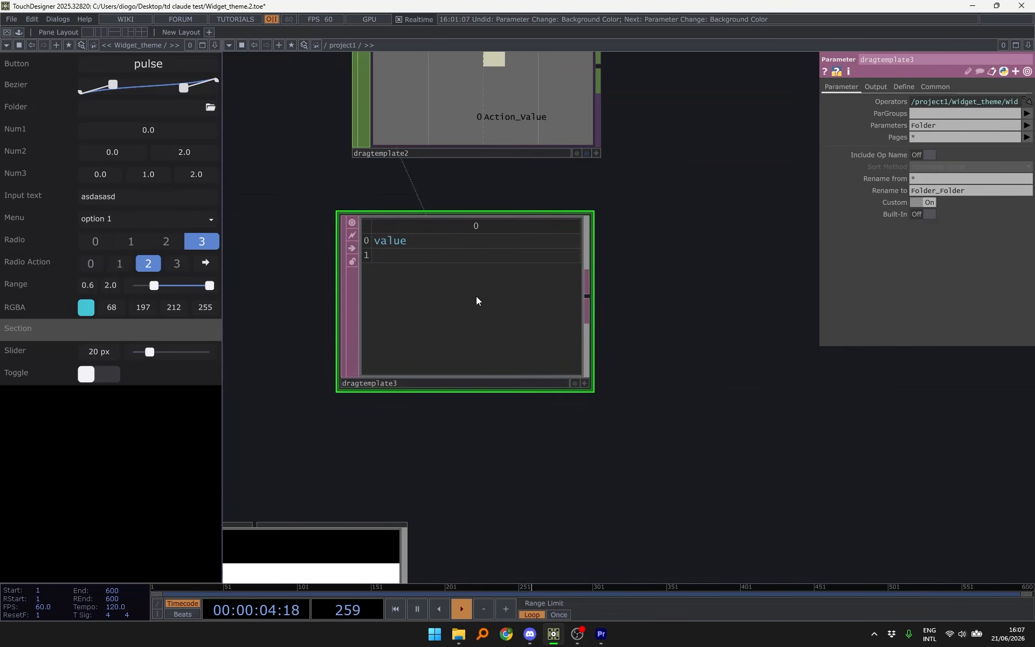
left_click_drag(386, 173, 408, 162)
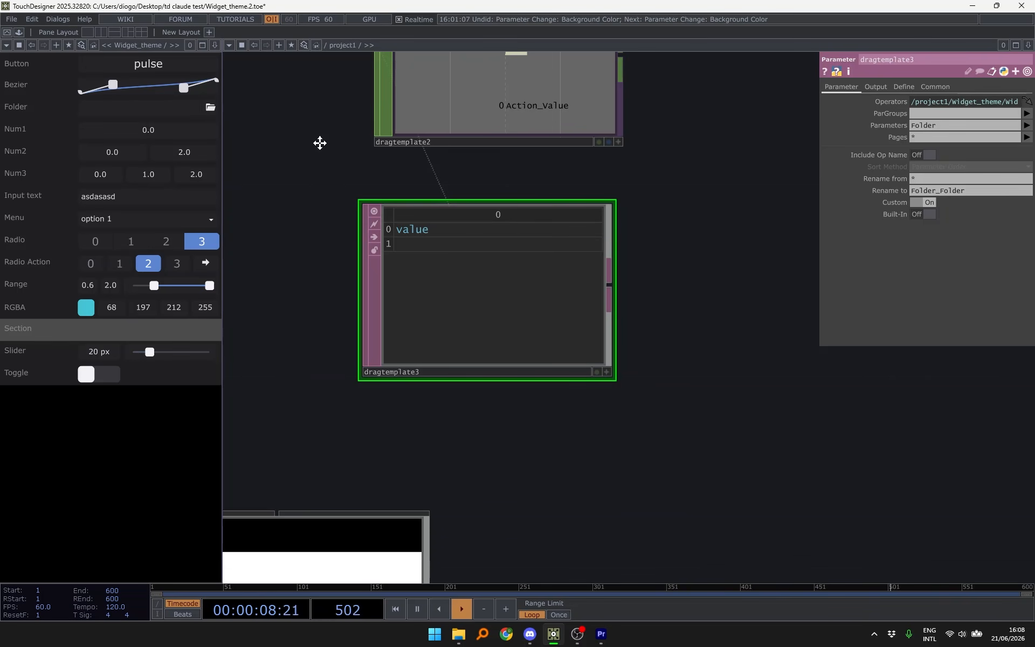
left_click_drag(319, 143, 426, 95)
scroll(425, 94, "down", 3)
left_click_drag(417, 186, 400, 344)
scroll(400, 341, "down", 5)
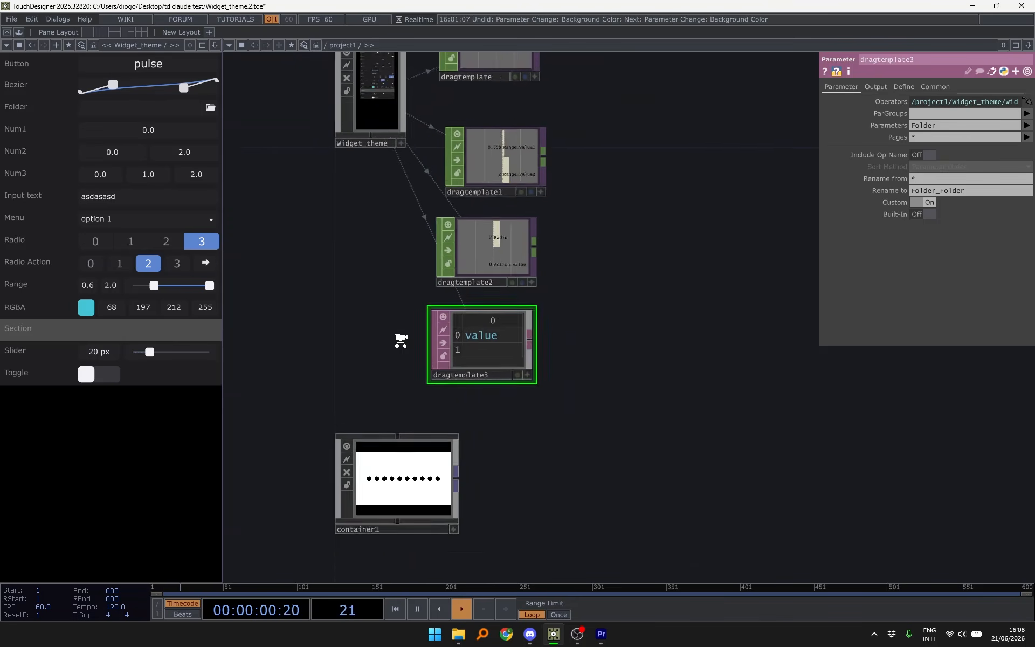
scroll(400, 340, "down", 1)
left_click_drag(395, 253, 393, 333)
scroll(393, 332, "up", 3)
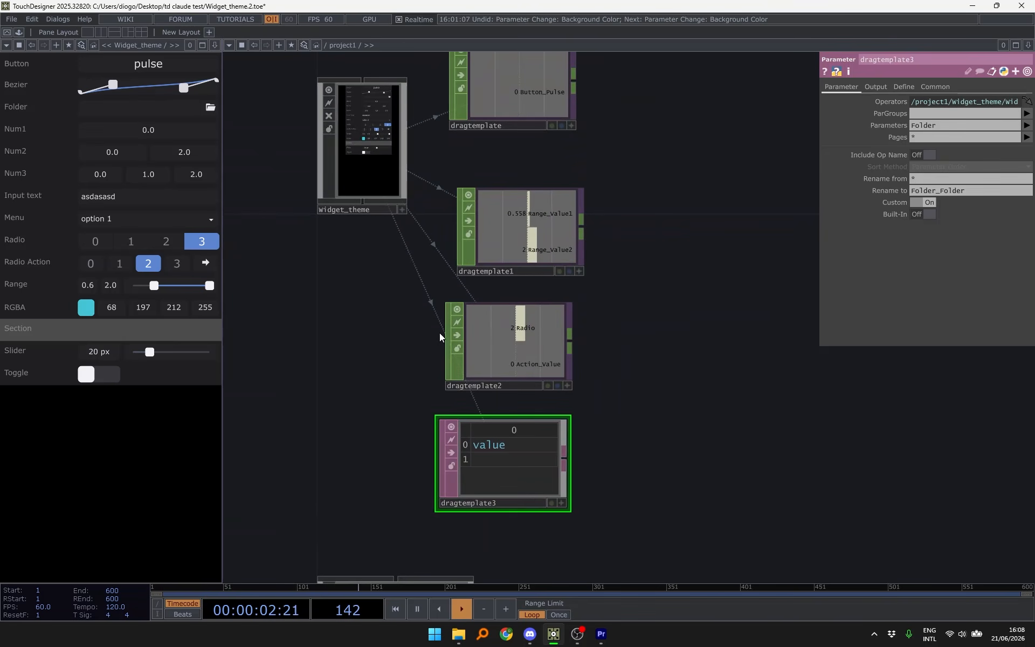
- Select the dragtemplate nodes together
left_click(519, 357, "ctrl")
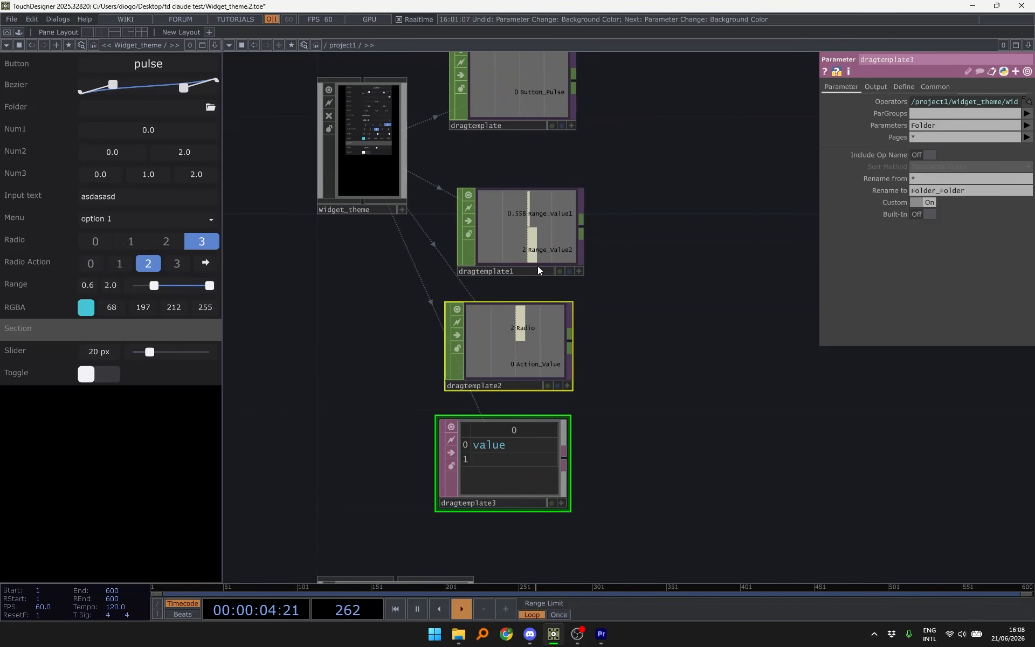
left_click(538, 266, "ctrl")
left_click(519, 105, "ctrl")
- Delete the four dragtemplate nodes
key("Delete")
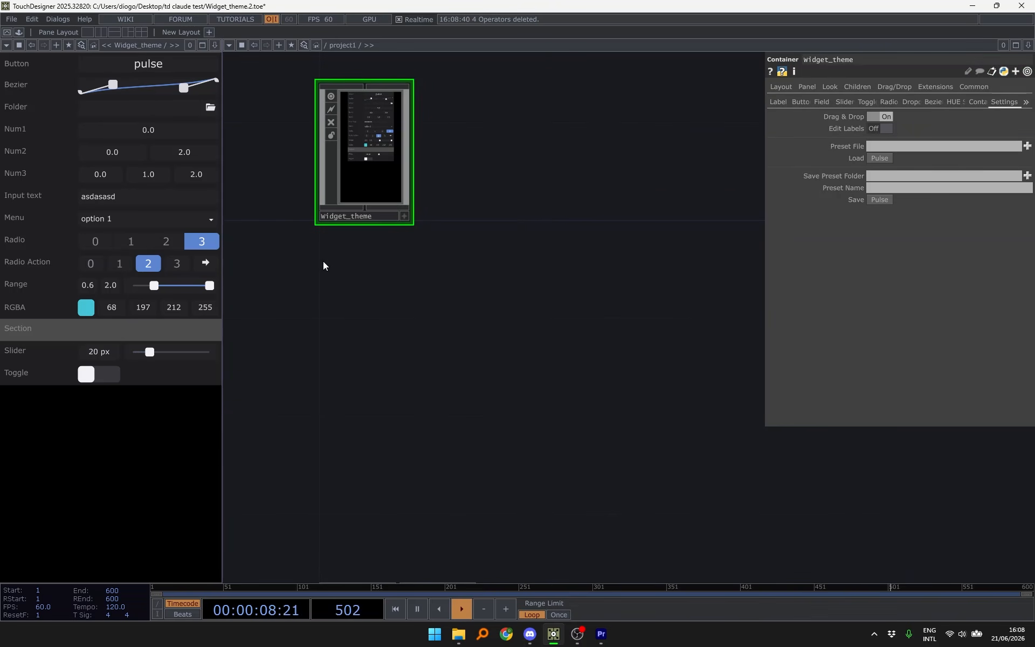
left_click_drag(323, 261, 444, 317)
key("i")
- Set Widget_bezier's container height to 60 inside Widget_theme
left_click_drag(594, 153, 551, 541)
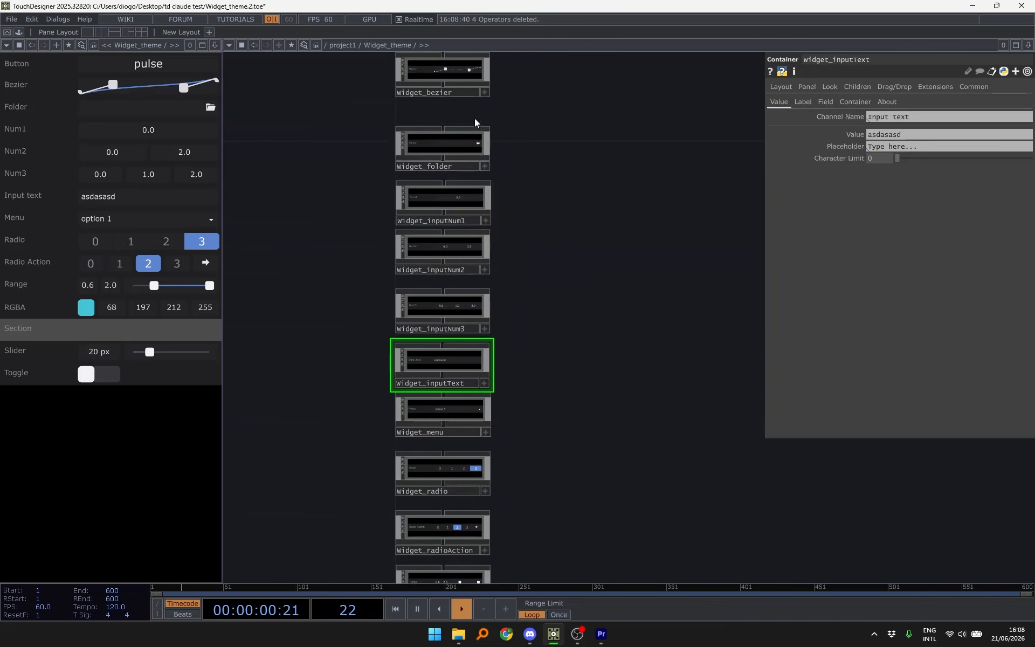
left_click_drag(539, 123, 553, 209)
scroll(476, 169, "up", 5)
left_click(477, 168)
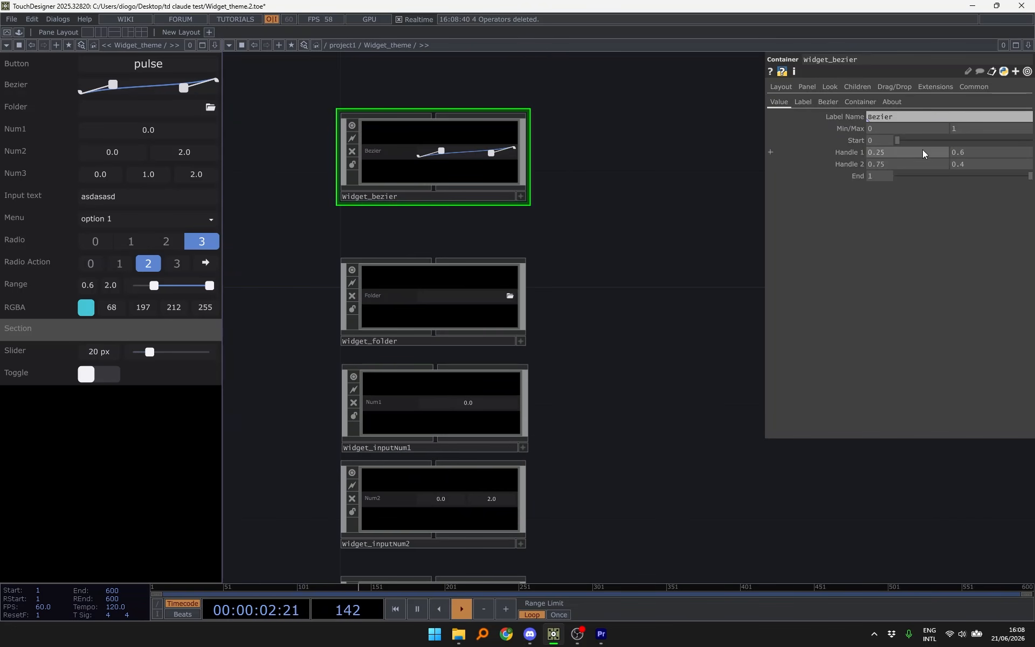
left_click(865, 102)
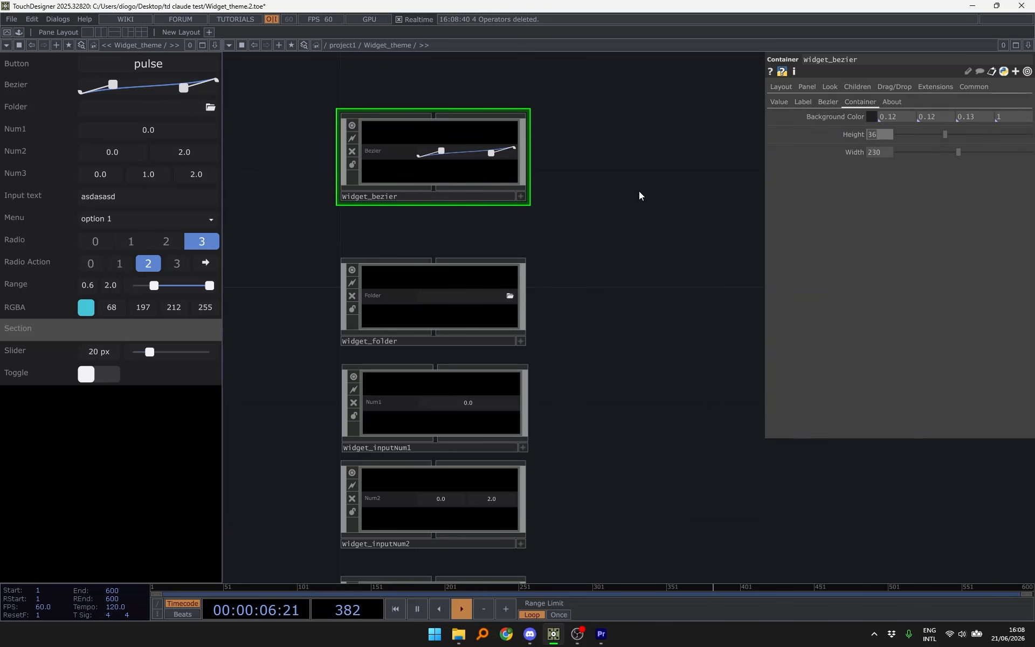
type("60")
key("Return")
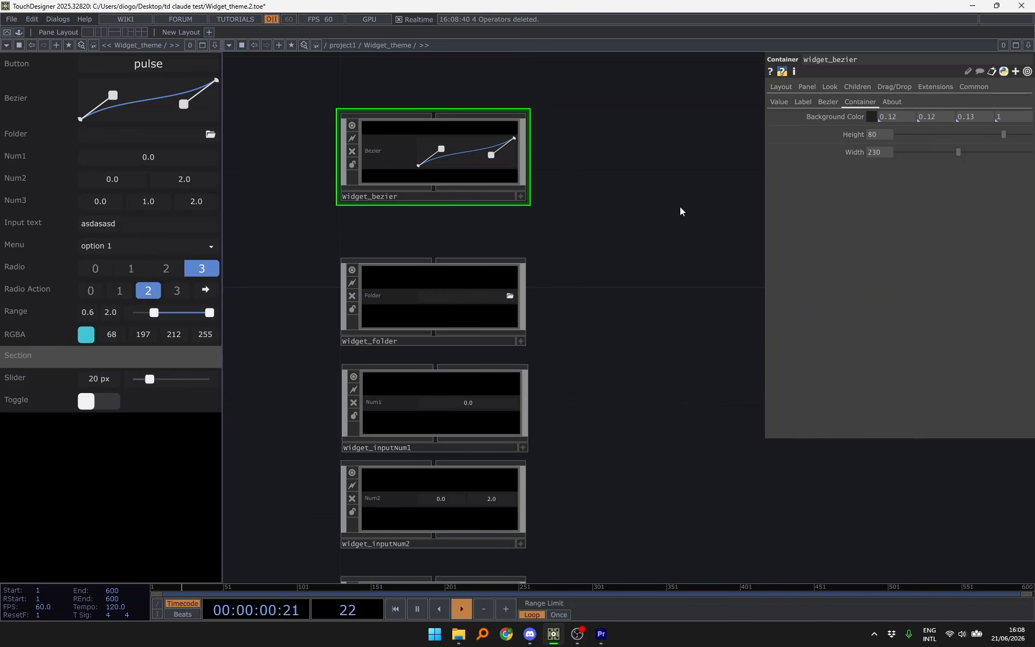
- Drop the Bezier widget into project1 as a dragtemplate node and nudge its start point
key("u")
scroll(593, 187, "up", 3)
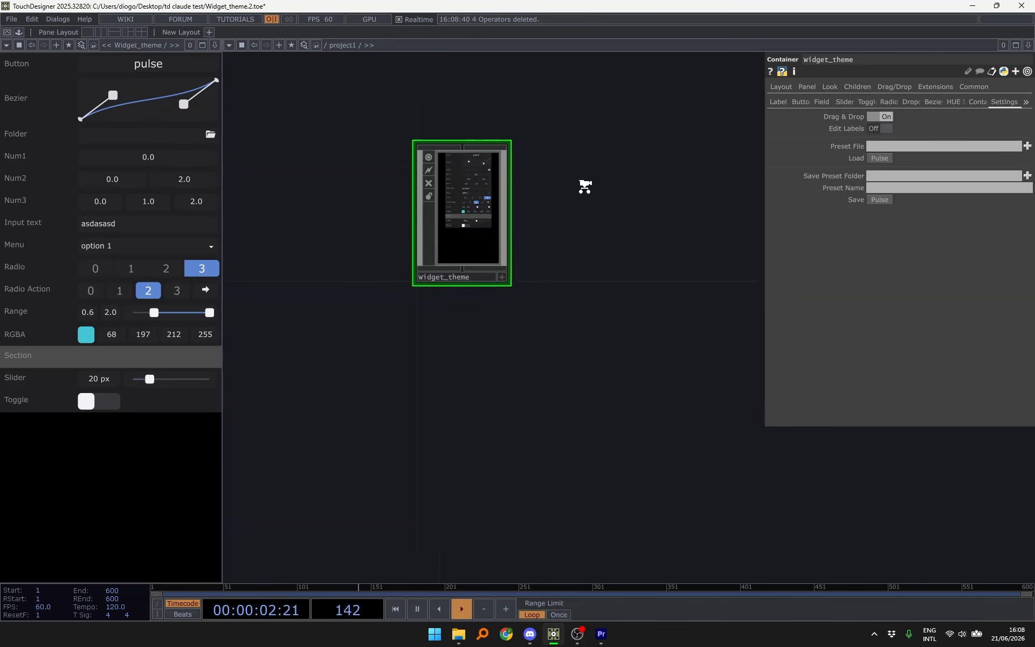
left_click_drag(50, 99, 572, 225)
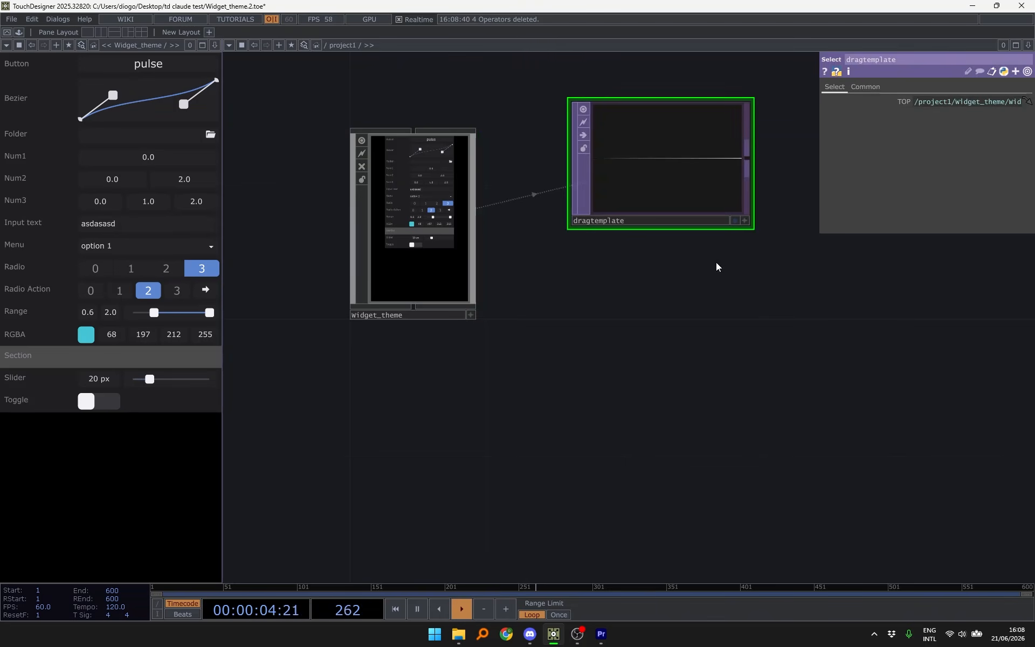
left_click_drag(718, 264, 562, 293)
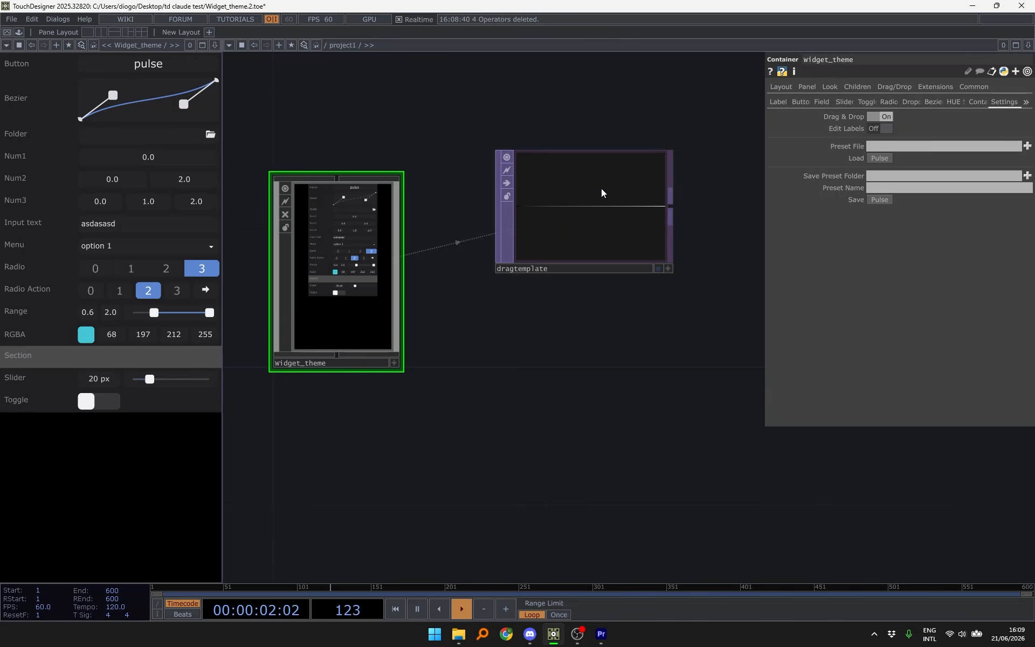
scroll(601, 189, "up", 3)
left_click(557, 229)
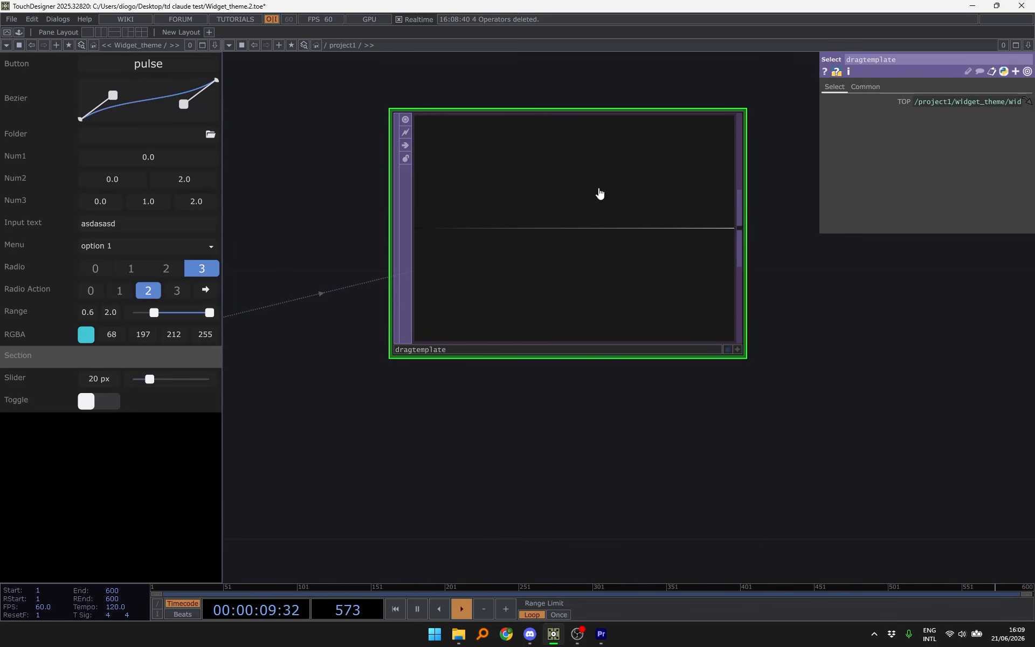
mouse_move(81, 118)
left_mouse_down()
mouse_move(79, 104)
mouse_move(79, 126)
left_mouse_up()
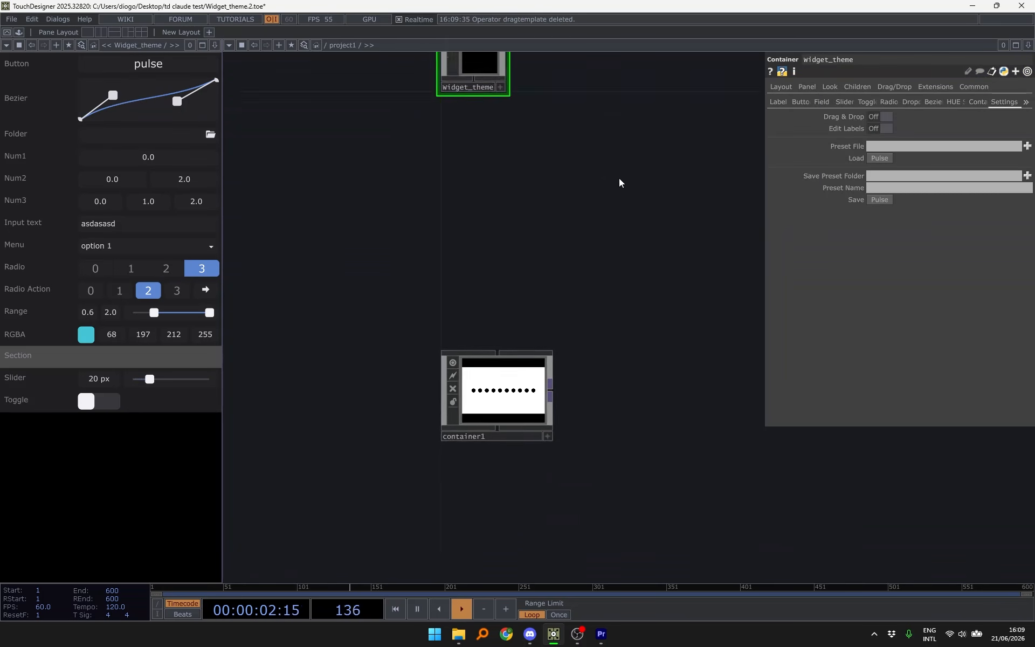
- Locate container1 in project1 and open it
left_click_drag(619, 180, 635, 130)
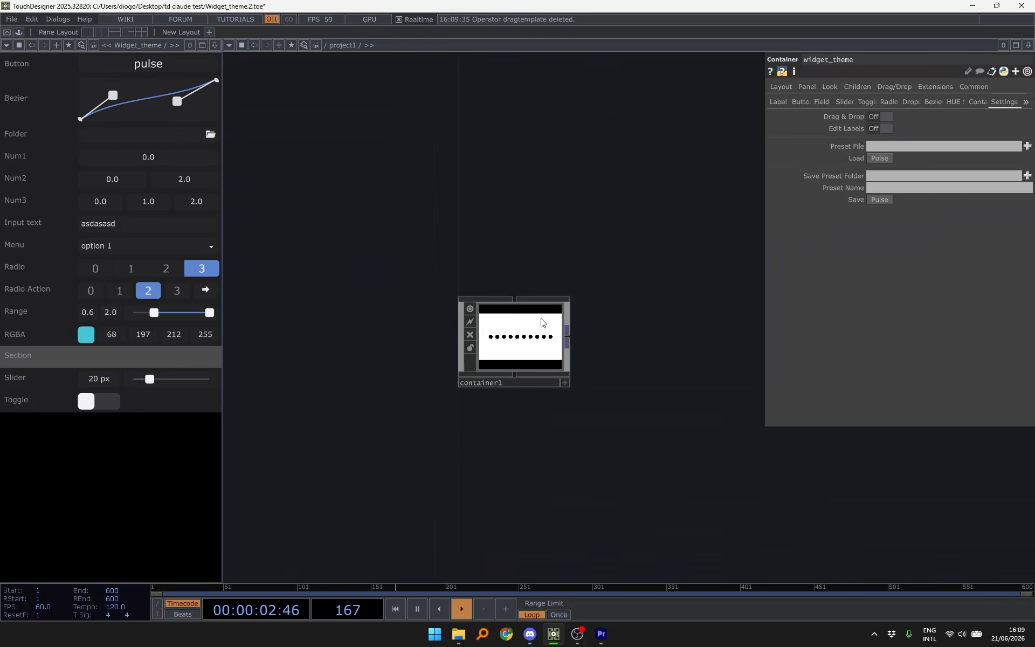
scroll(542, 322, "up", 5)
left_click_drag(606, 186, 653, 100)
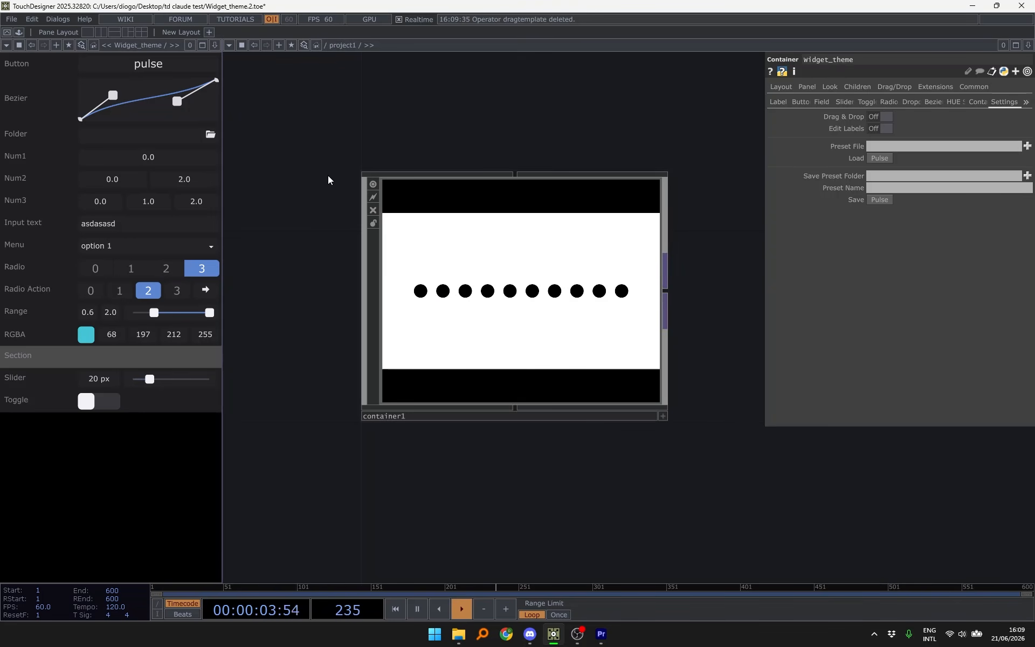
left_click(593, 278)
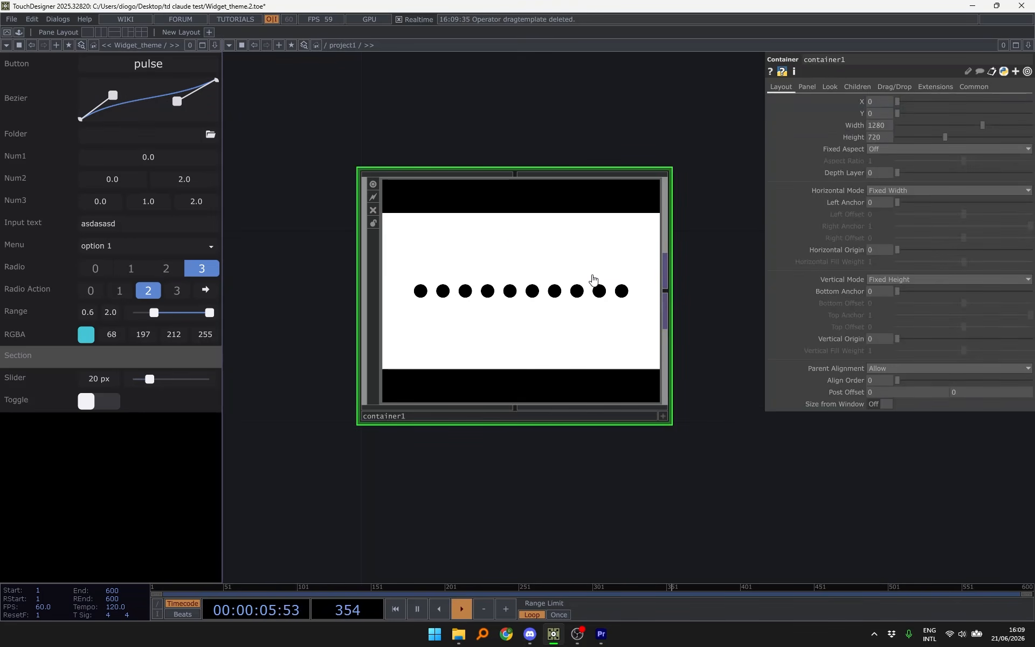
double_click(532, 284)
- Look over container1's render network: cam1, render1, pattern1 and geo1
left_click_drag(605, 281, 429, 286)
key("h")
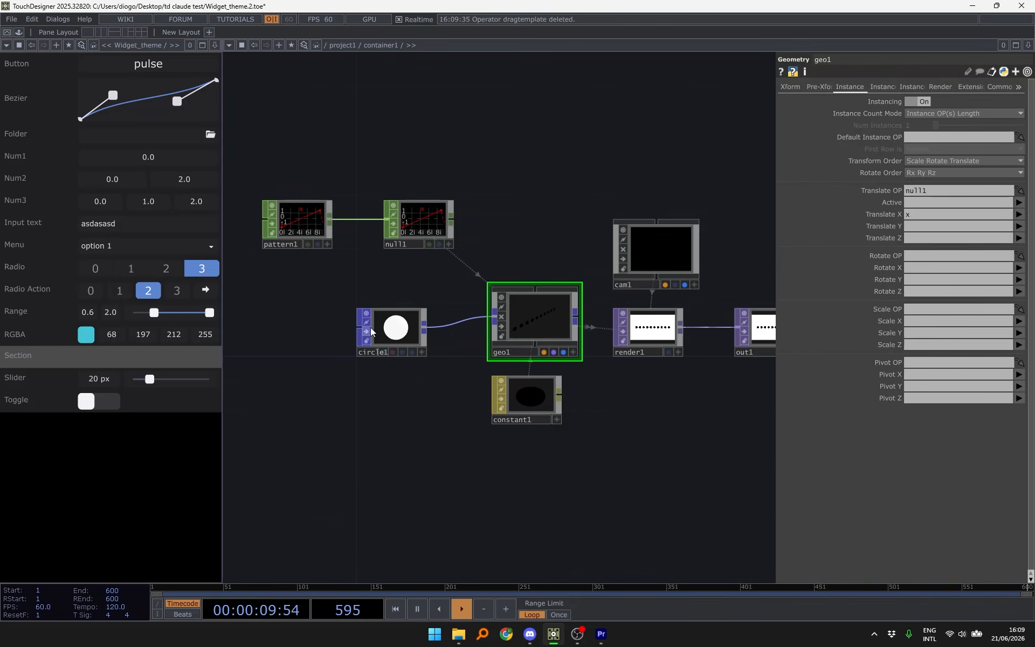
scroll(429, 331, "up", 5)
left_click_drag(535, 233, 485, 242)
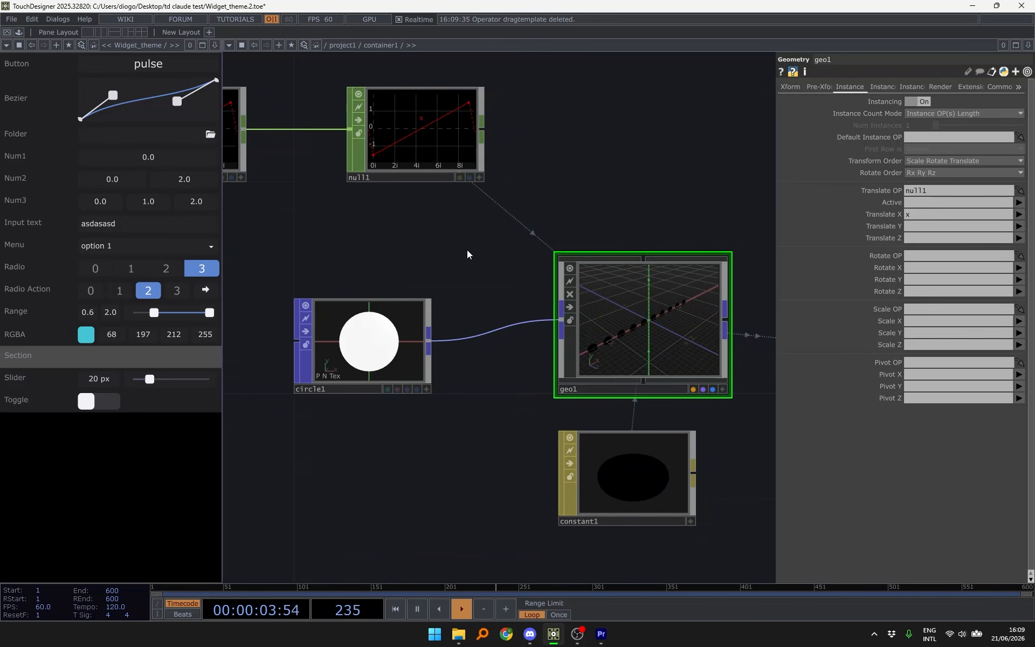
left_click_drag(467, 250, 440, 276)
scroll(385, 277, "down", 3)
scroll(440, 276, "down", 3)
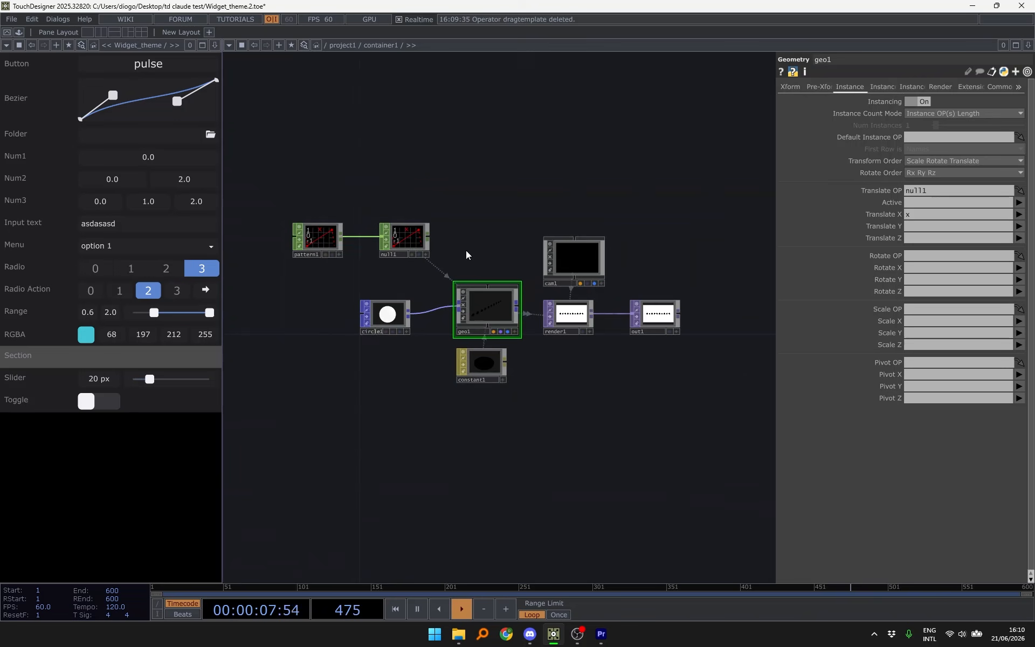
left_click_drag(483, 232, 534, 255)
scroll(534, 255, "up", 5)
left_click_drag(611, 272, 634, 156)
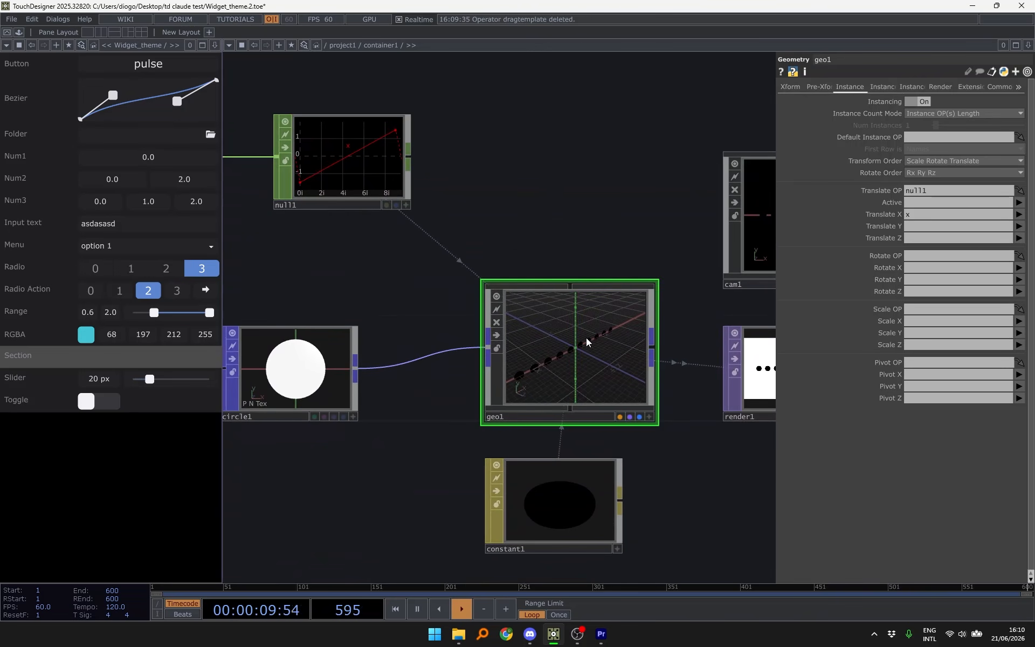
scroll(614, 261, "down", 3)
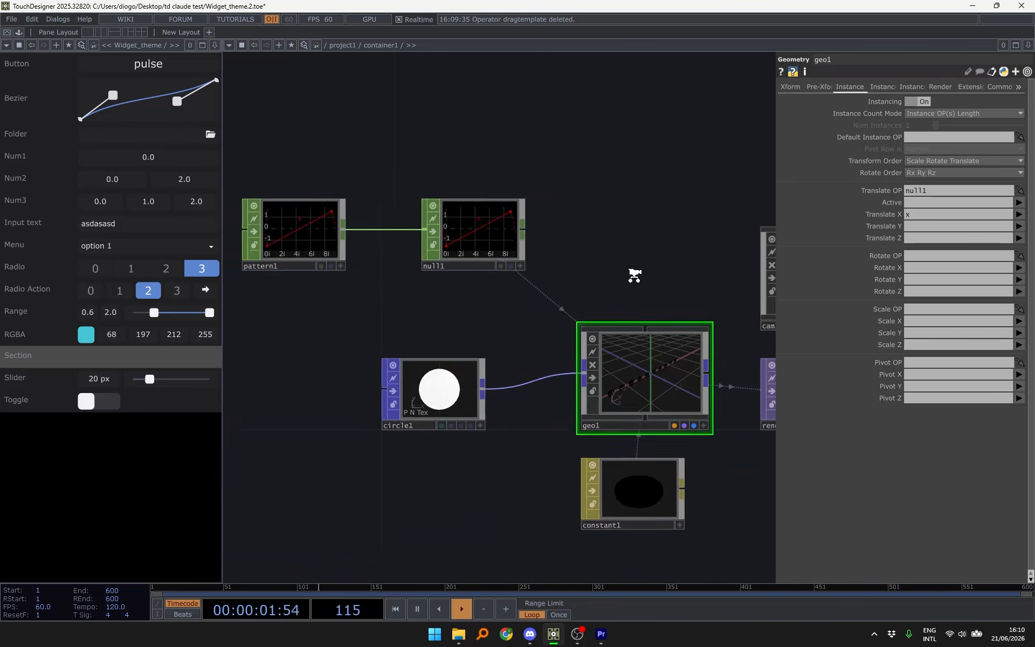
- Turn Drag & Drop On for Widget_theme, then select container1
key("u")
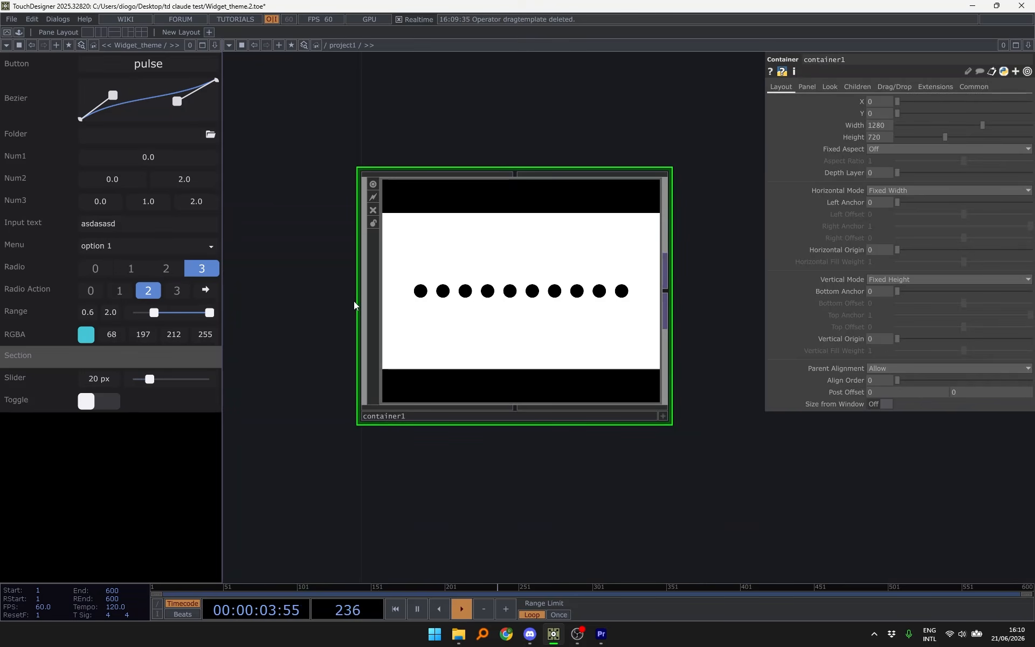
scroll(354, 301, "down", 3)
left_click_drag(537, 130, 584, 358)
scroll(572, 335, "down", 3)
left_click(518, 128)
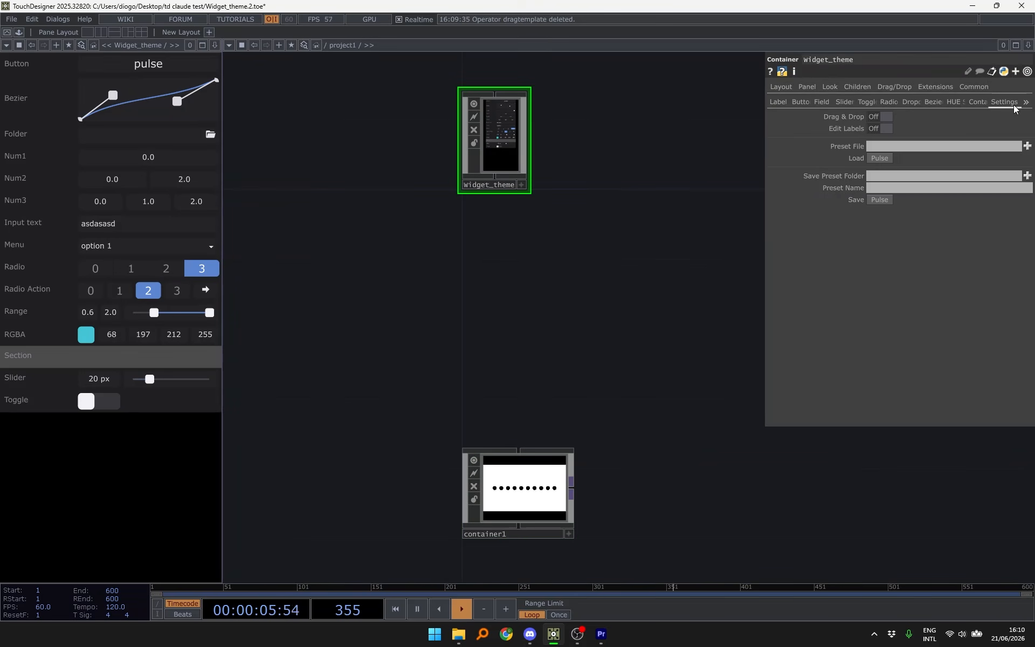
left_click(883, 117)
left_click_drag(651, 240, 652, 139)
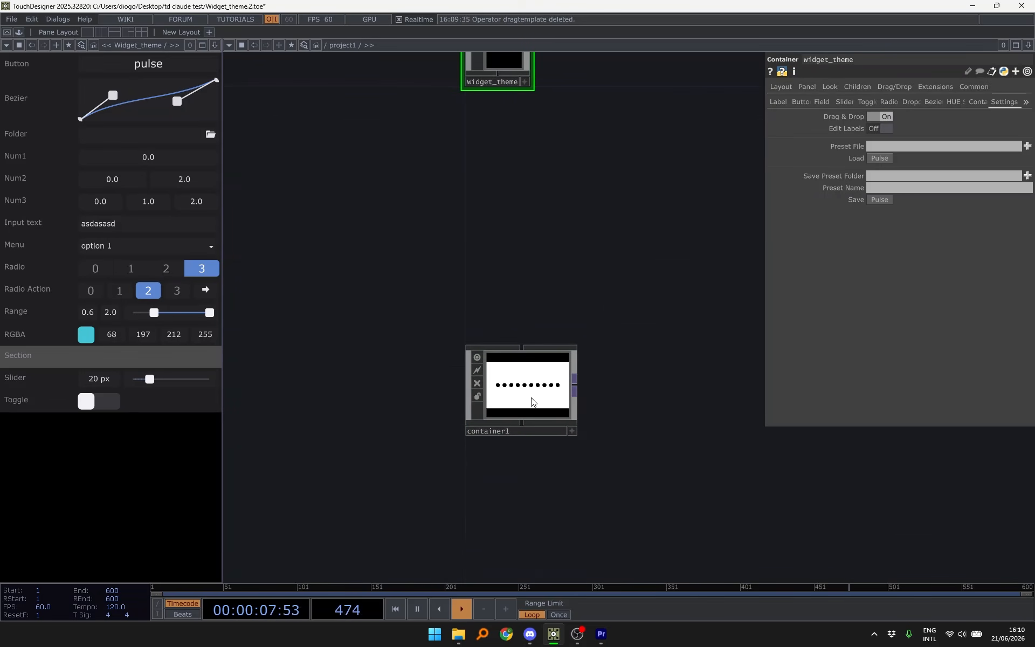
left_click(532, 401)
- Drag the Bezier curve into container1 as a dragtemplate node above pattern1
key("i")
left_click_drag(88, 108, 380, 112)
left_click_drag(492, 76, 370, 111)
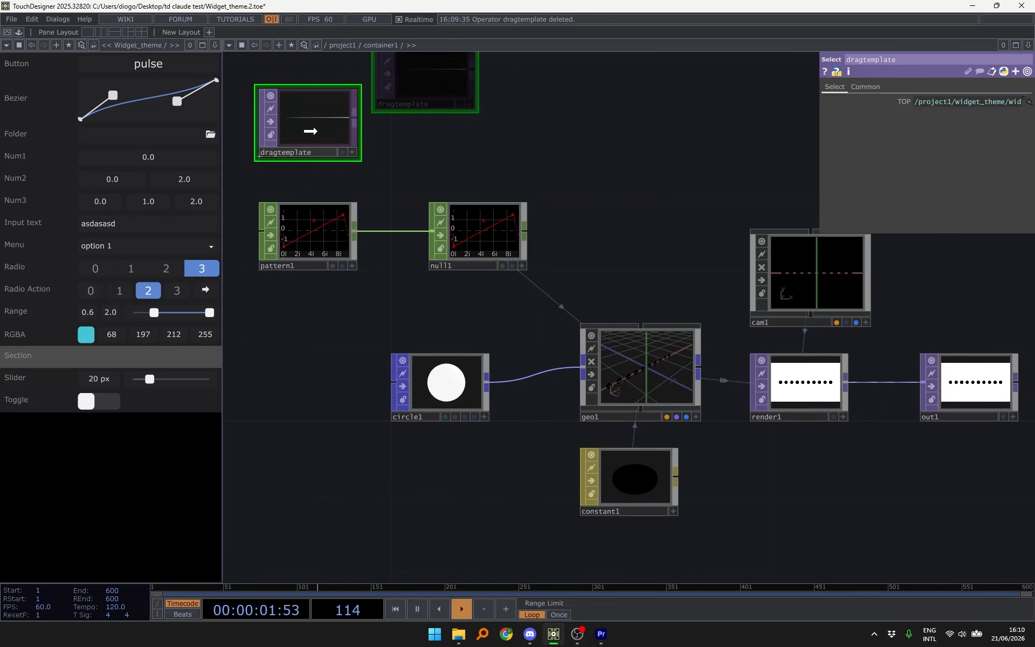
left_click_drag(477, 115, 488, 142)
- Check dragtemplate's Info to confirm it is an 800×1 mono texture
right_click(332, 141)
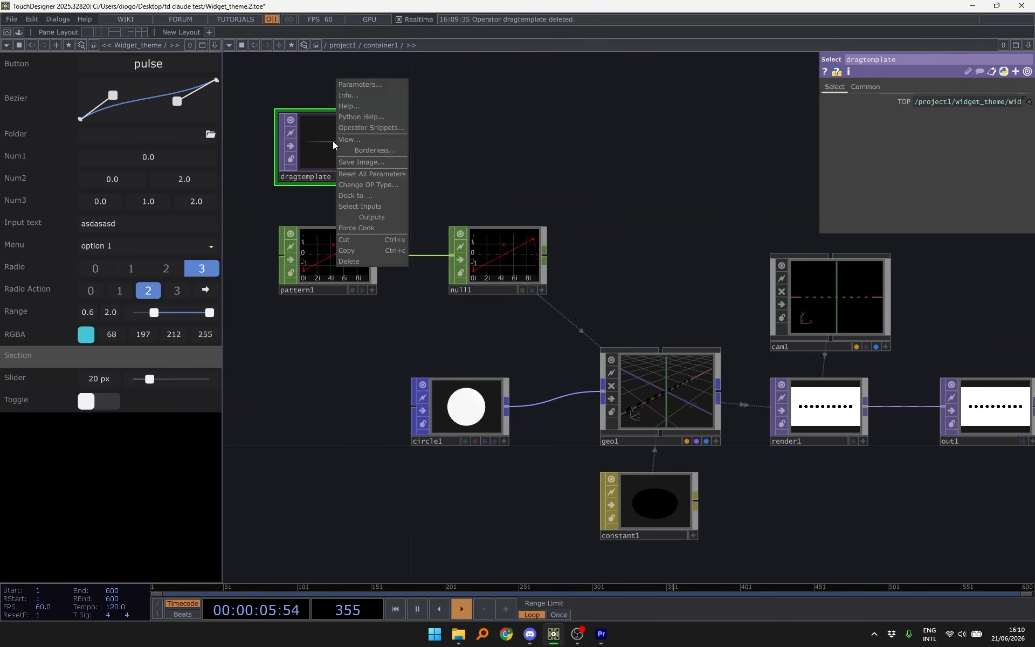
left_click(357, 97)
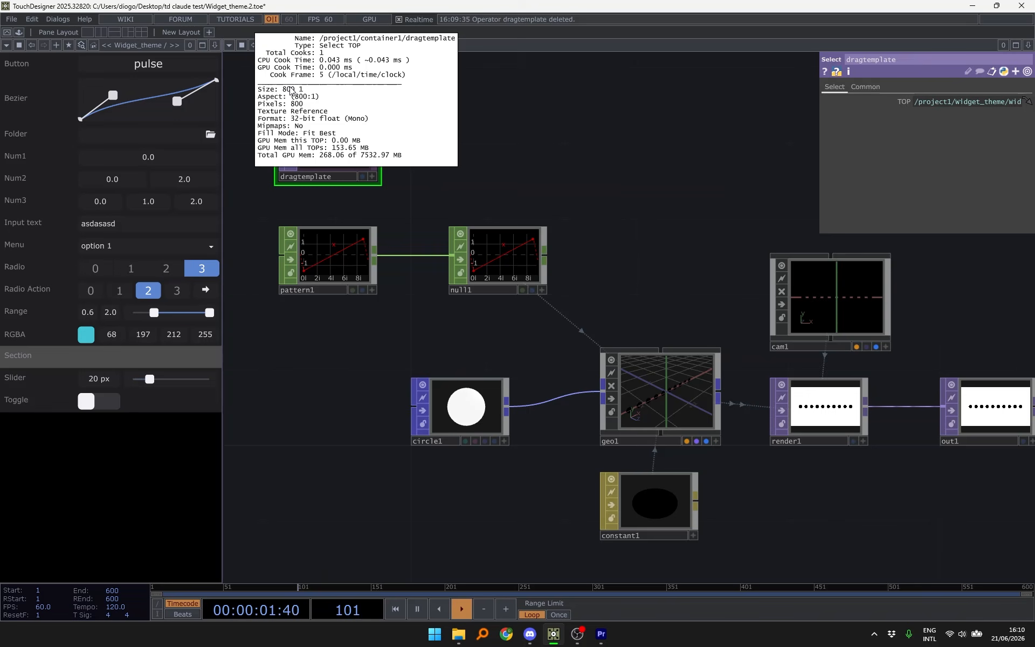
left_click(552, 163)
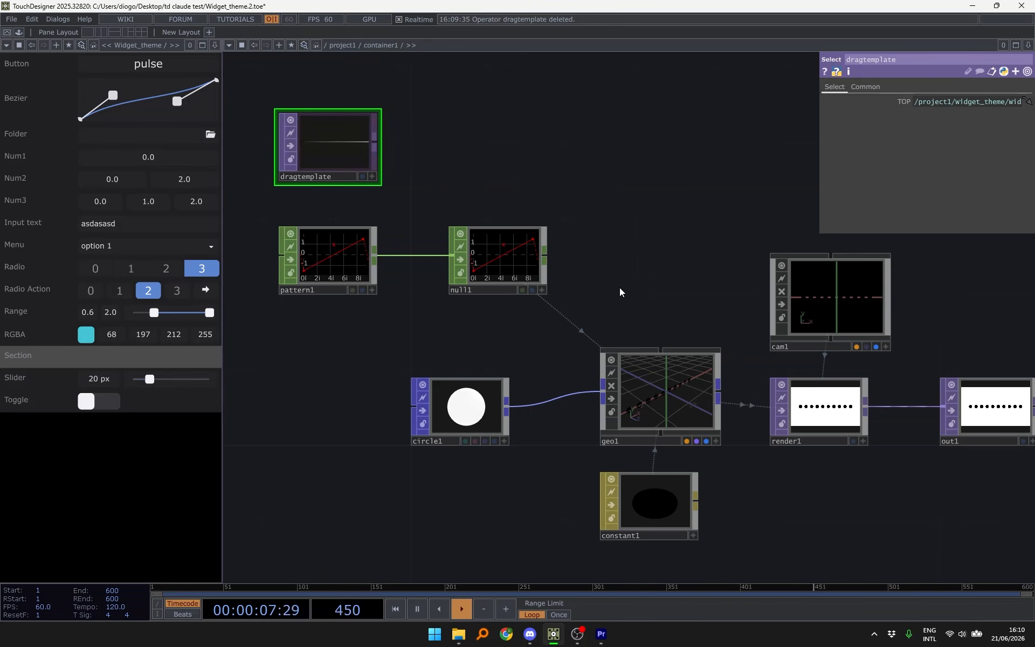
- Select null1 and reframe dragtemplate and pattern1 in view
scroll(474, 270, "up", 5)
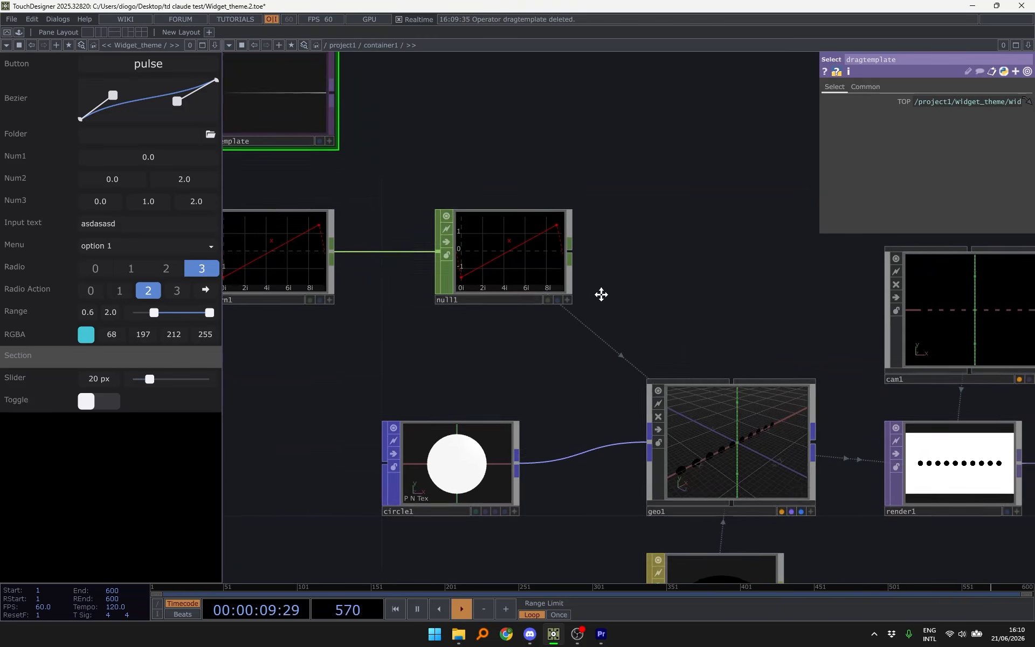
left_click_drag(587, 312, 548, 308)
left_click(464, 247)
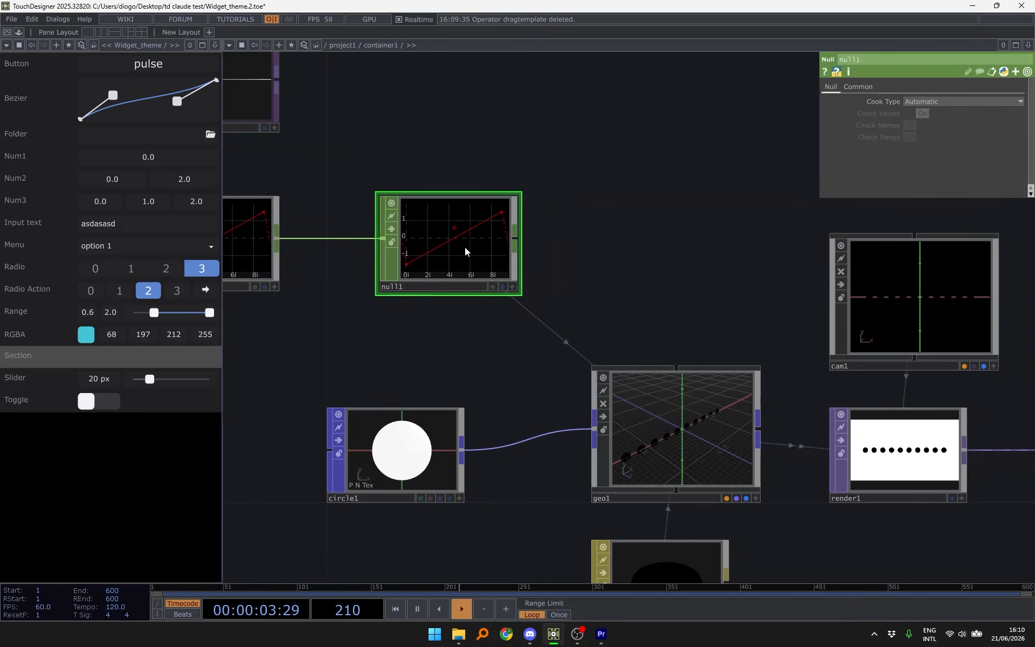
left_click_drag(378, 323, 407, 313)
left_click_drag(462, 113, 538, 203)
- Add topto1 after dragtemplate, clearing Green, Blue and Alpha to keep only red
left_click(590, 179)
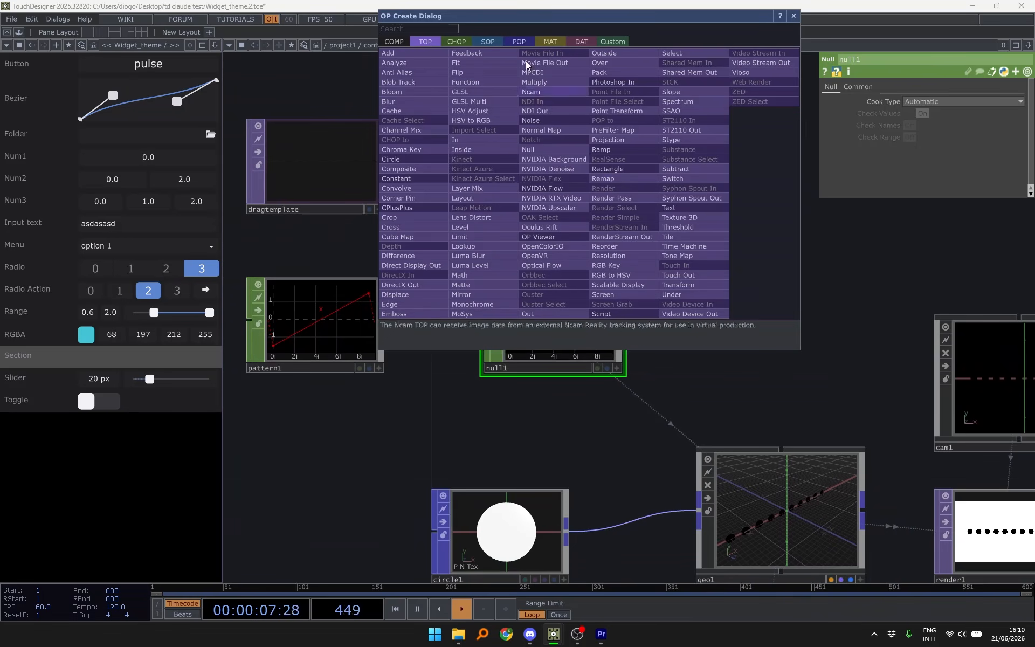
left_click(450, 40)
left_click(412, 62)
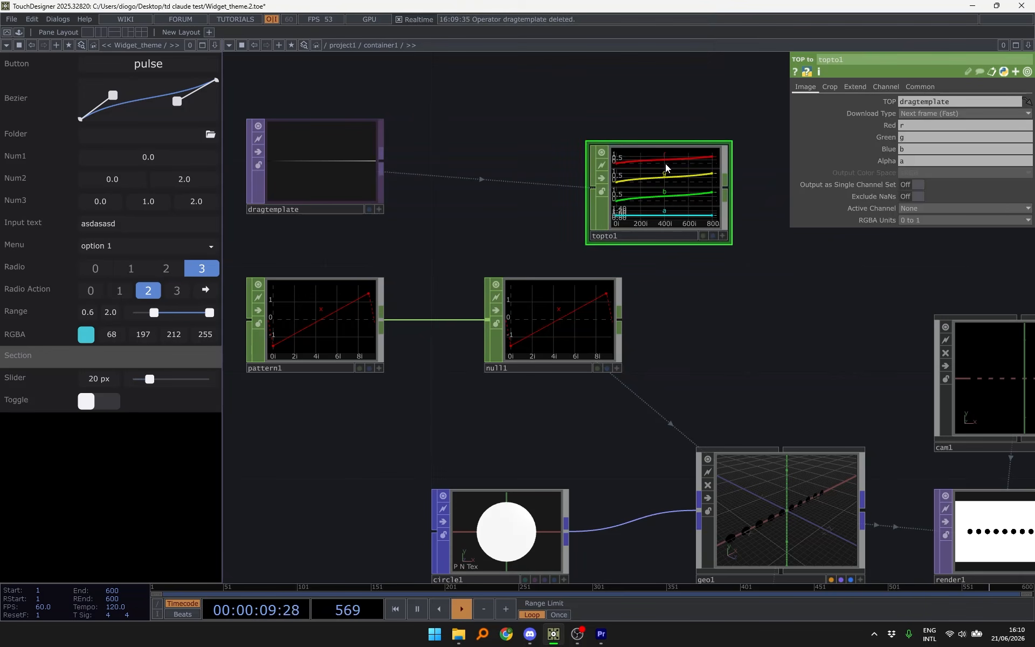
left_click(553, 162)
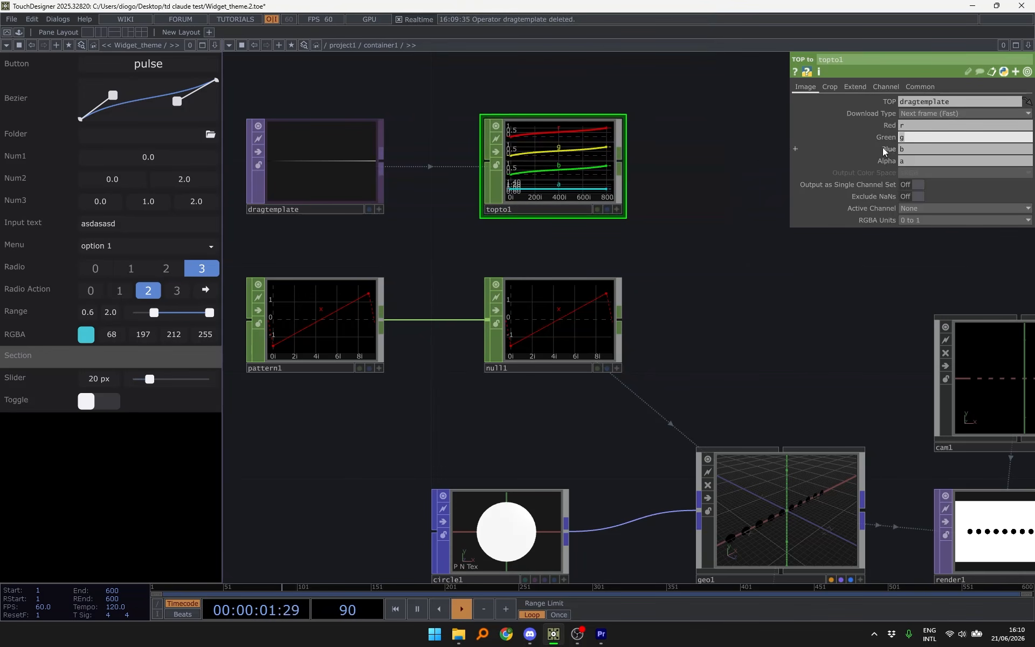
key("BackSpace")
mouse_move(913, 149)
left_mouse_down()
mouse_move(869, 150)
mouse_move(911, 161)
mouse_move(877, 162)
left_mouse_up()
key("BackSpace")
key("BackSpace")
left_click(681, 225)
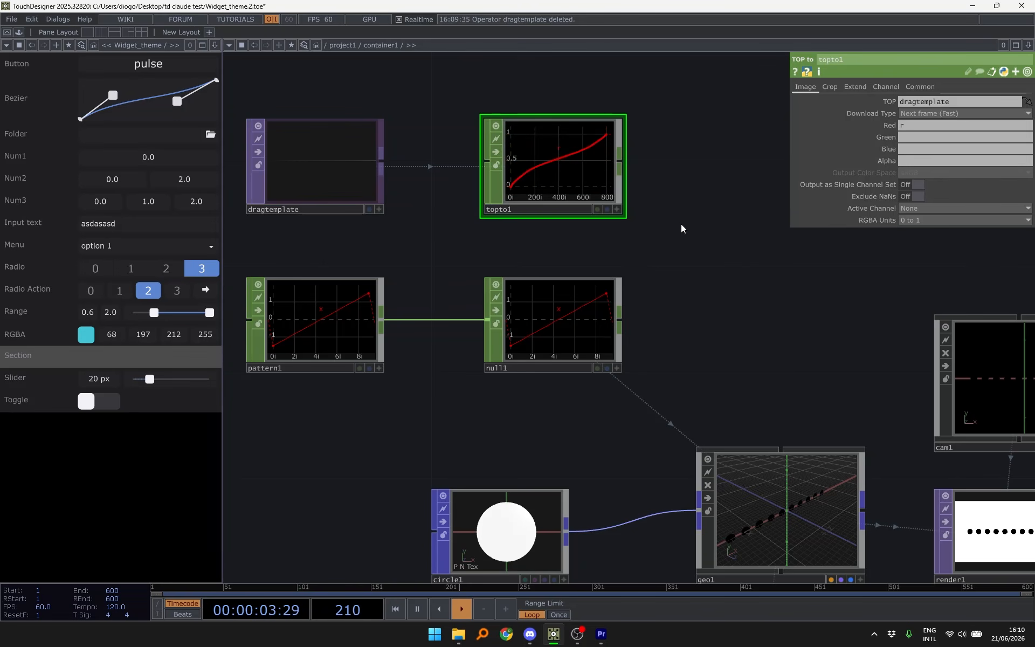
left_click_drag(680, 224, 575, 226)
- Add a Resample CHOP, resample1, after topto1
key("Tab")
type("re")
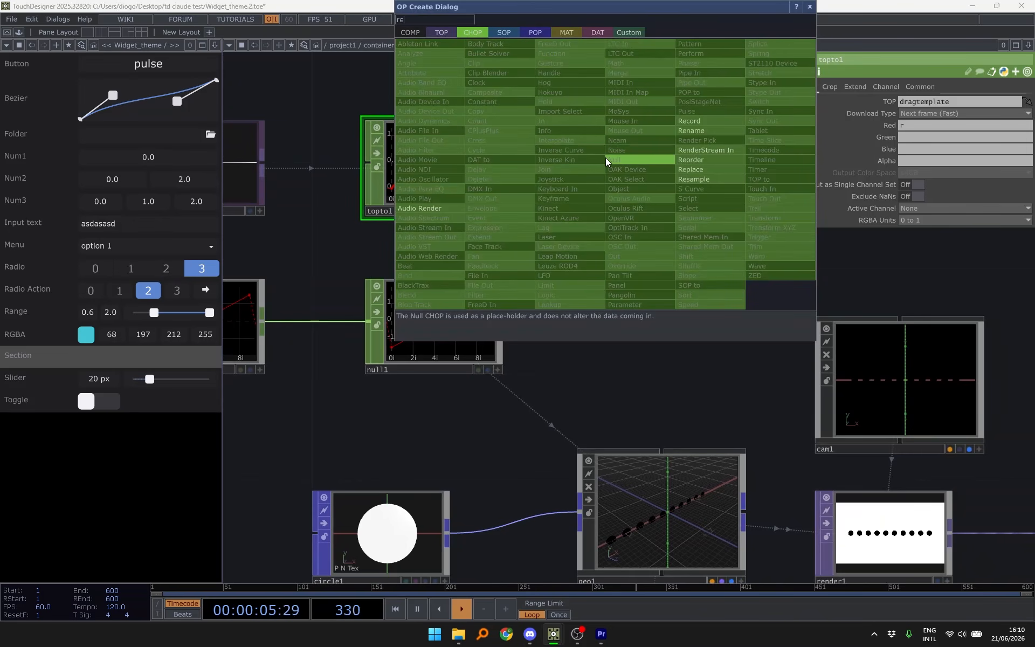
left_click(700, 179)
left_click(660, 180)
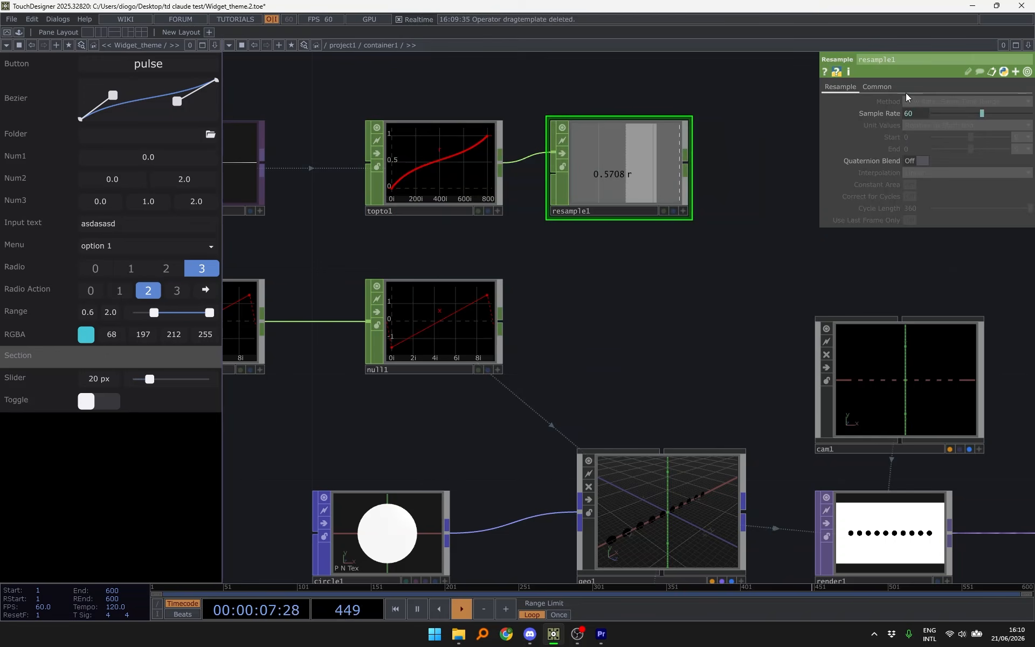
left_click(877, 86)
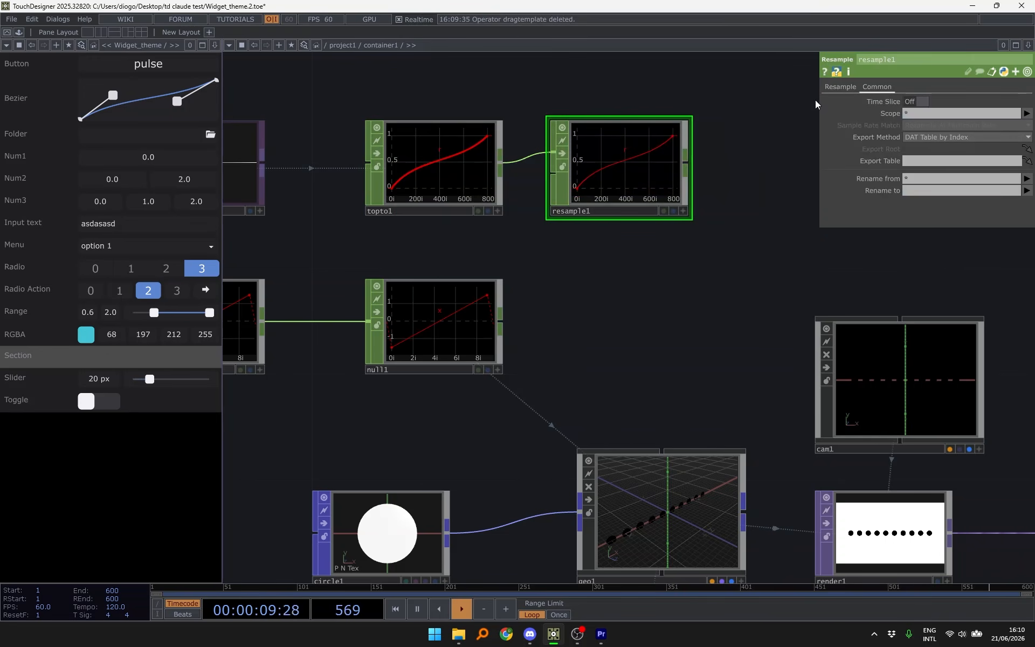
left_click(840, 87)
scroll(536, 114, "up", 3)
left_click_drag(772, 97, 769, 113)
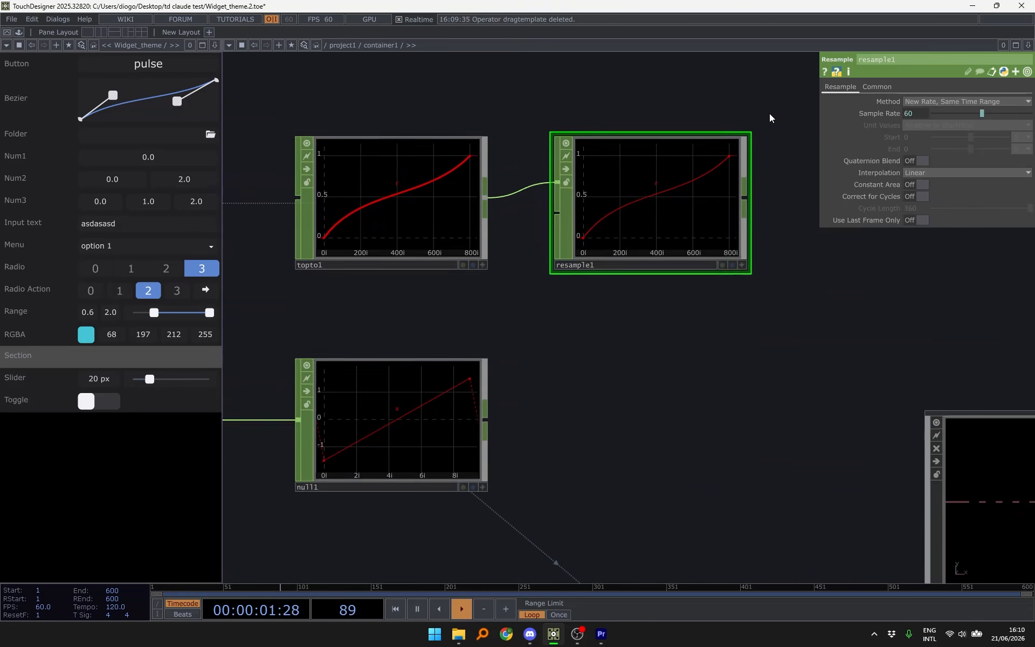
left_click(953, 101)
- Set resample1 to Same Rate, New Interval, with Start/End in Samples and End 9
left_click(946, 113)
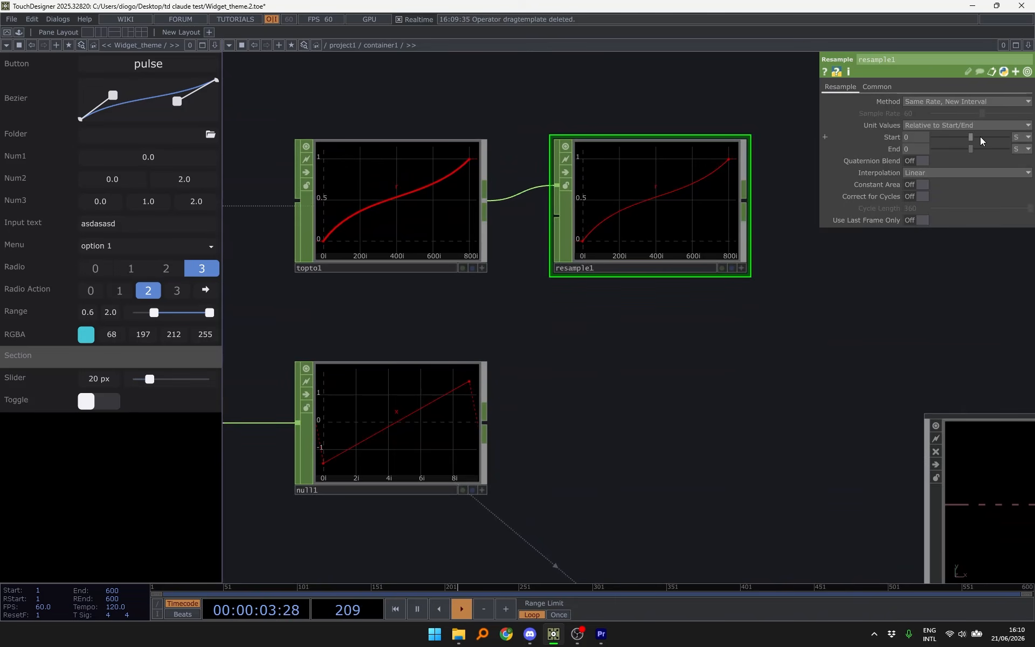
left_click(1023, 138)
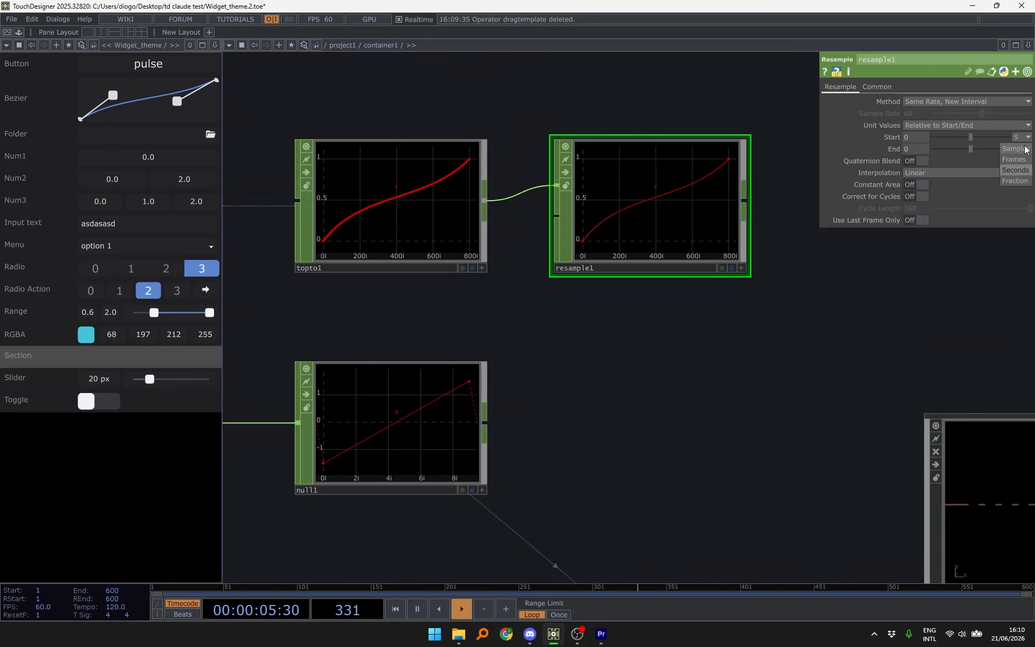
left_click(1026, 149)
left_click(1023, 149)
left_click(1020, 160)
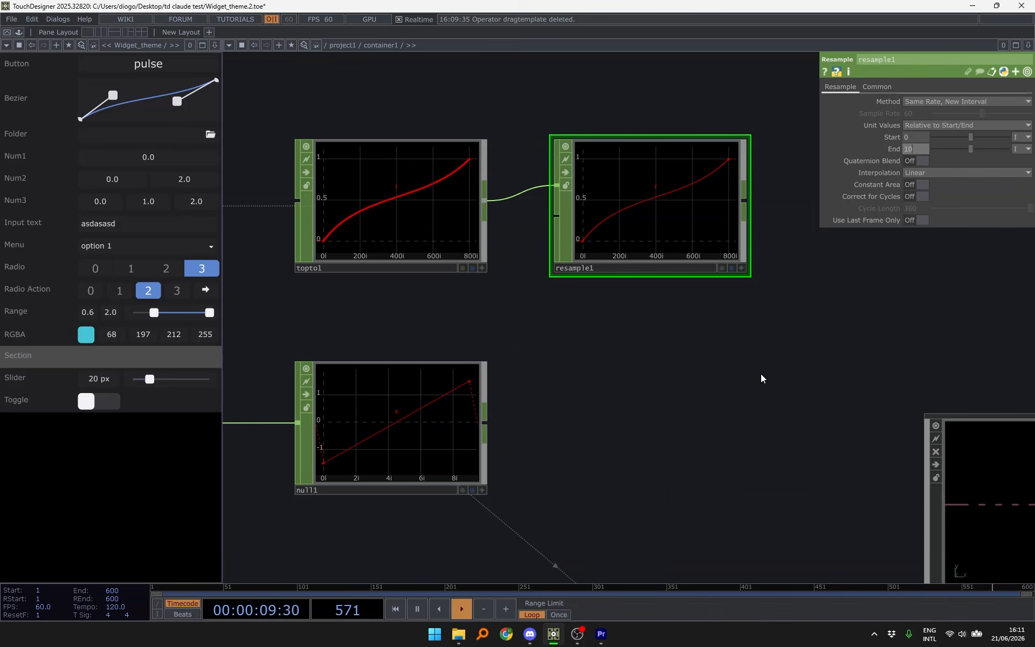
type("9")
key("Return")
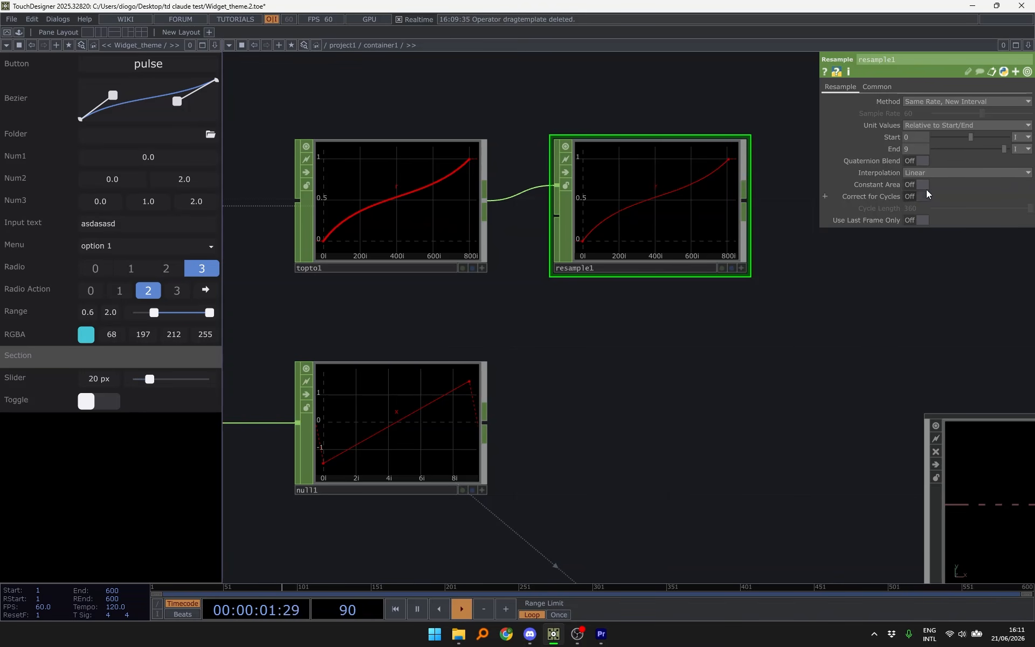
- Make resample1's unit values Absolute and set Interpolation to No Interpolation
left_click(972, 125)
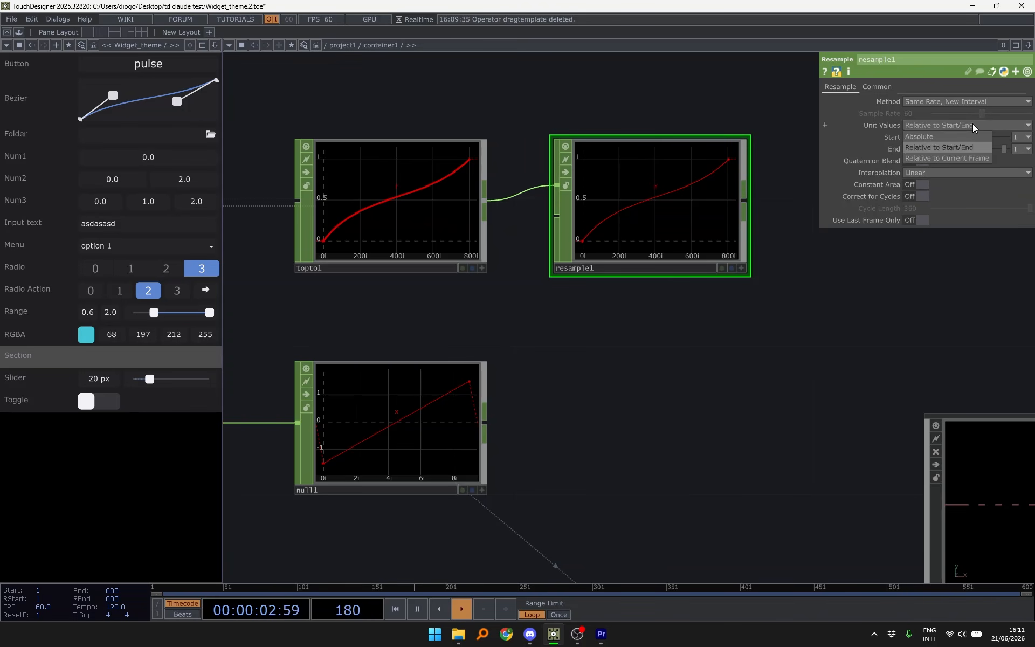
left_click(938, 136)
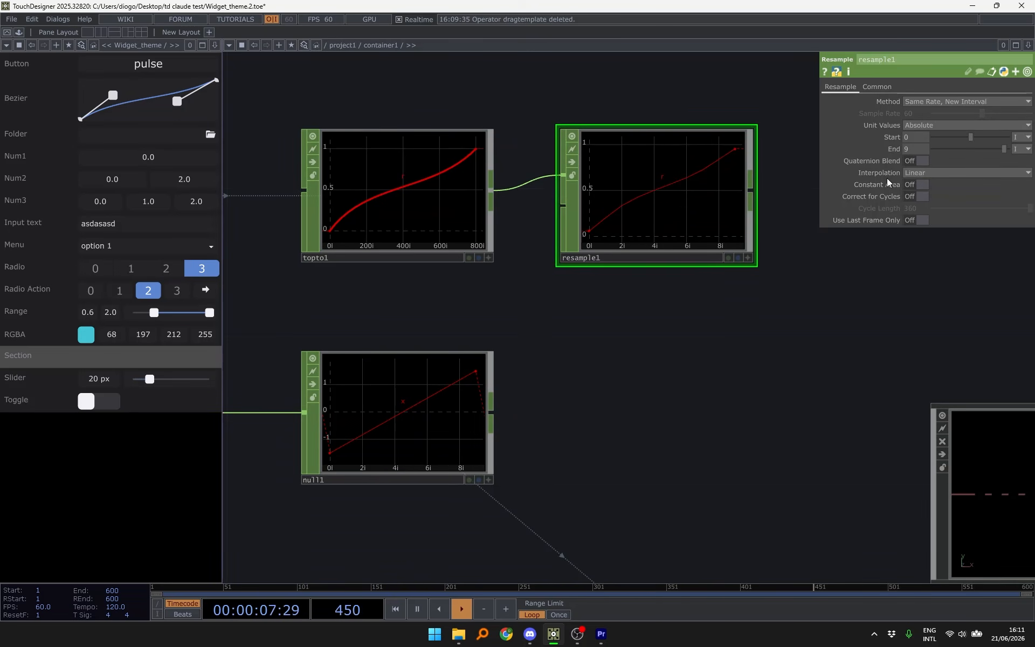
scroll(359, 232, "up", 2)
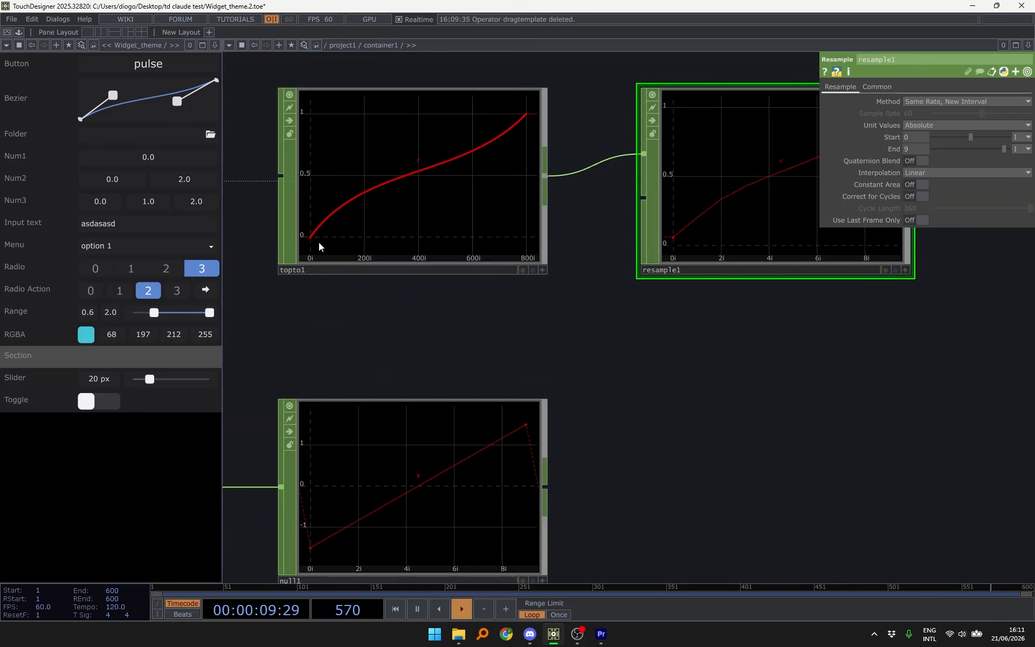
left_click_drag(597, 313, 498, 311)
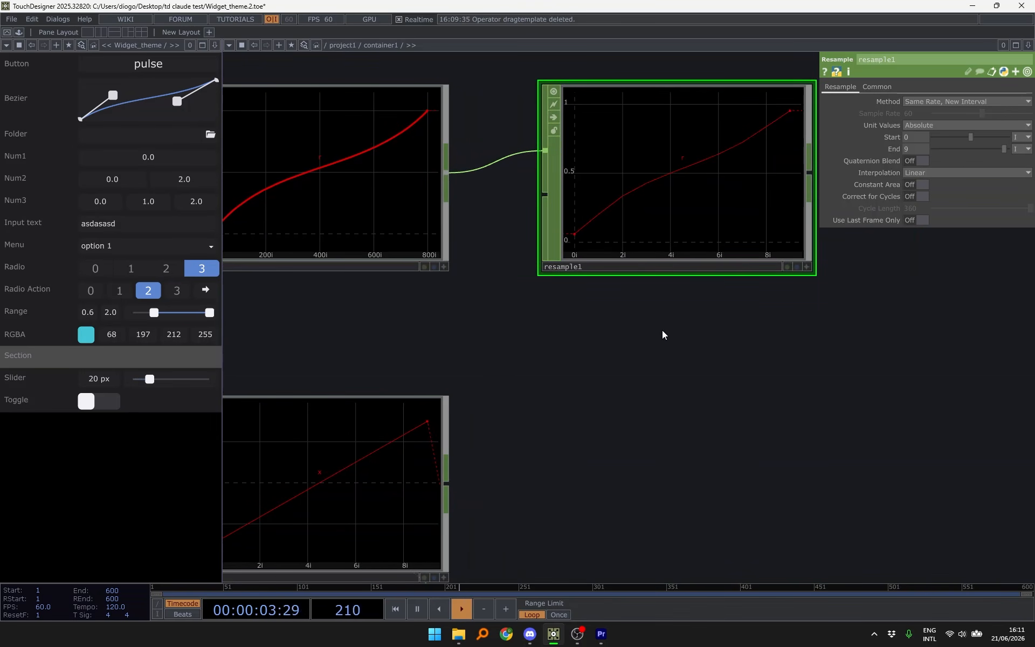
left_click(938, 174)
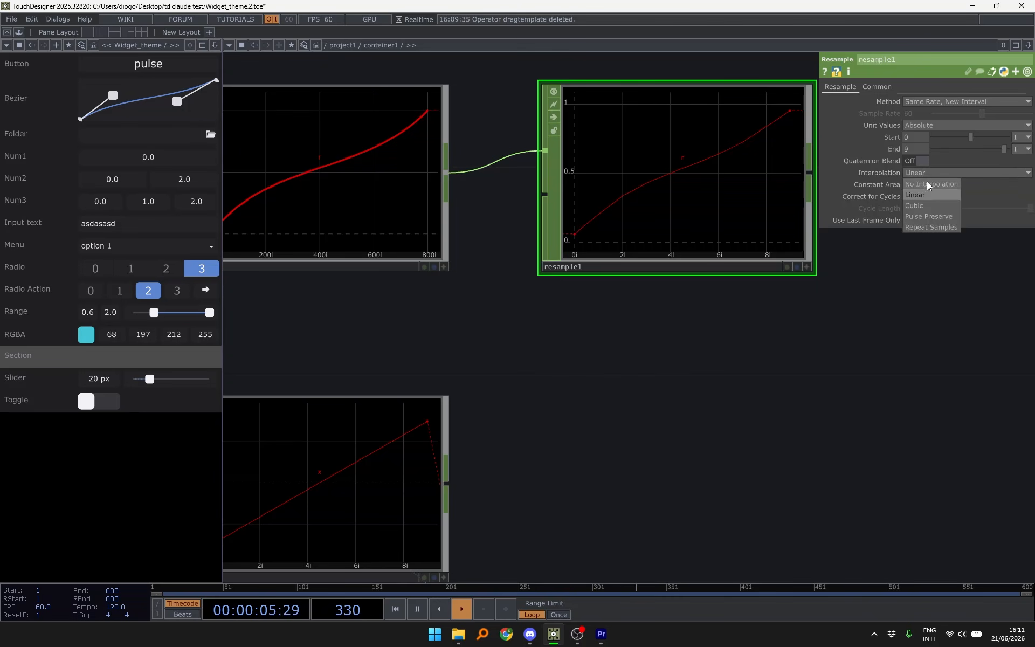
left_click(927, 181)
scroll(659, 153, "down", 5)
scroll(636, 190, "up", 2)
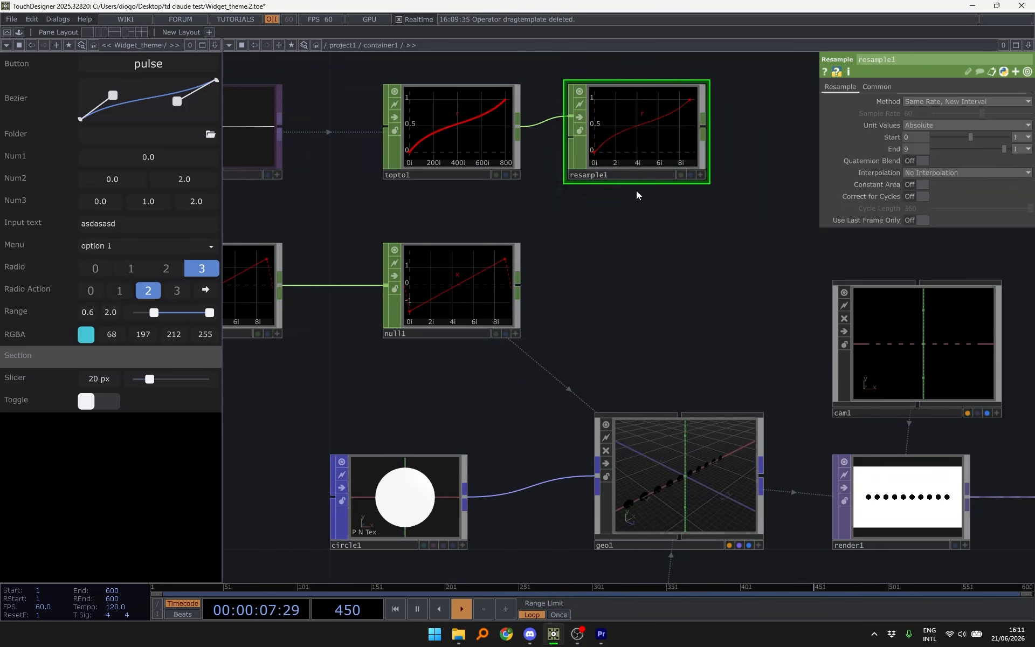
- Make geo1 scale its instances by resample1's r channel
left_click(679, 413)
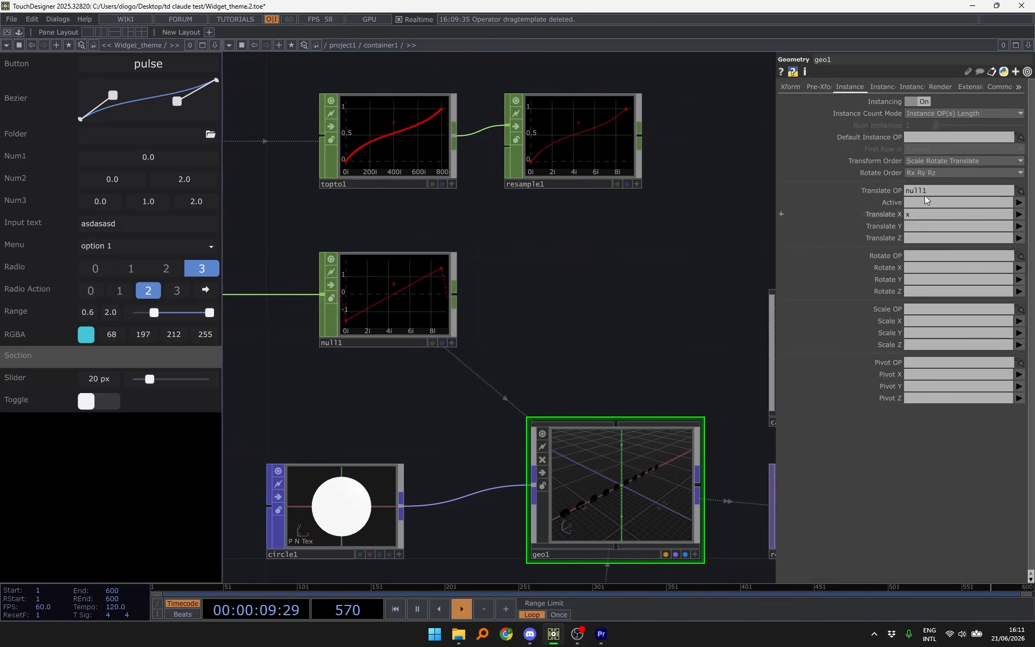
left_click_drag(570, 156, 933, 309)
left_click(1019, 332)
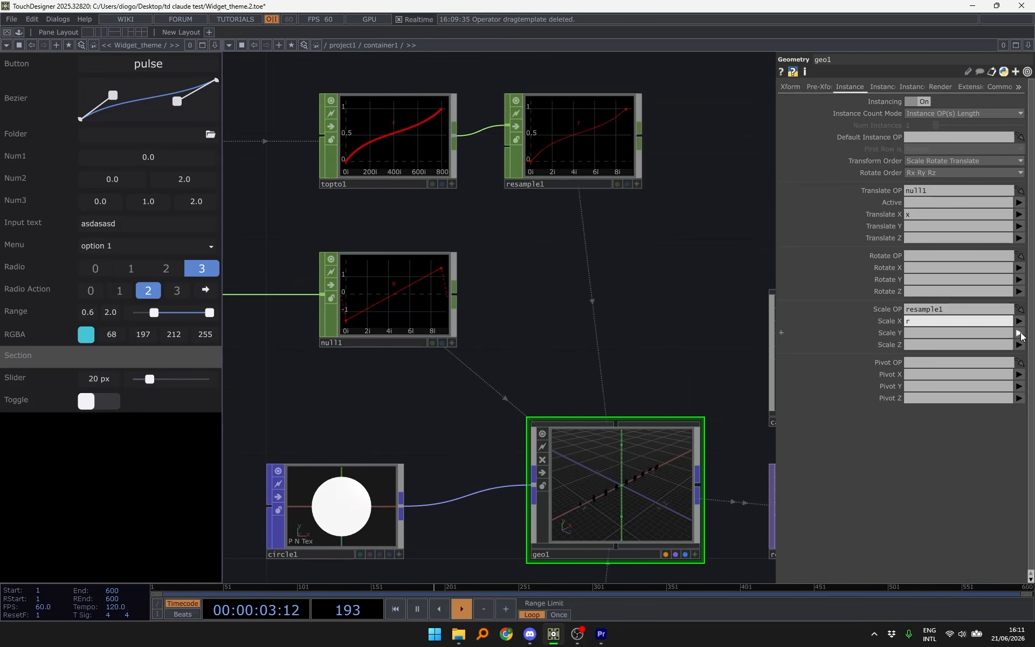
left_click(1020, 333)
- Reshape the Bezier curve, raising its end point, to change the circle sizes
left_click_drag(595, 349, 310, 251)
left_click_drag(644, 377, 626, 286)
scroll(574, 333, "up", 3)
mouse_move(113, 95)
left_mouse_down()
mouse_move(124, 79)
mouse_move(56, 101)
mouse_move(143, 92)
mouse_move(112, 96)
left_mouse_up()
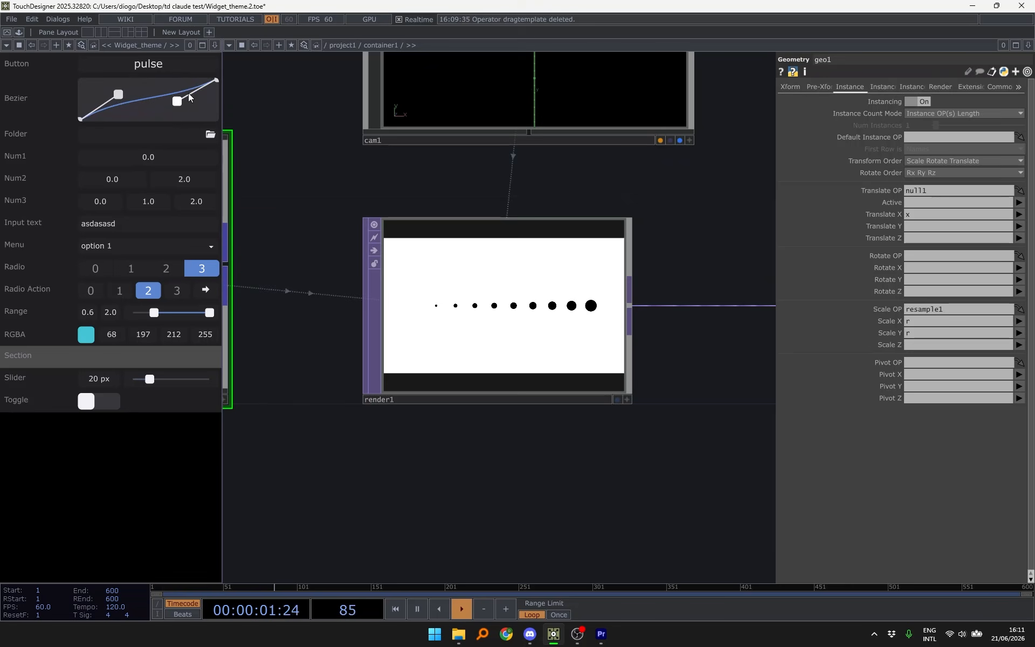
left_click_drag(177, 101, 216, 118)
left_click_drag(170, 92, 263, 89)
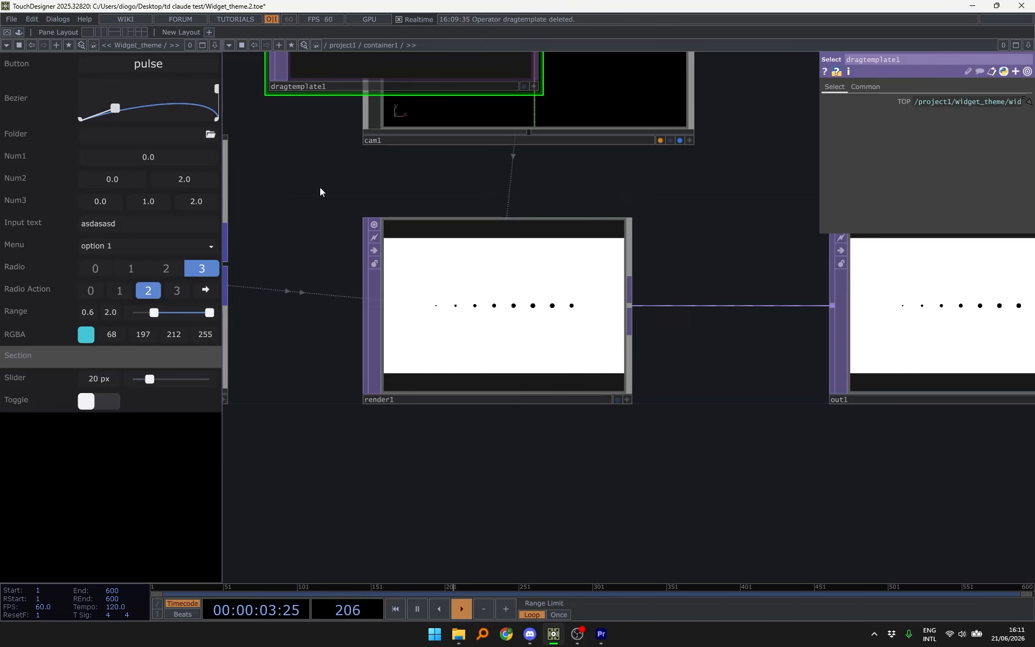
- Delete the dragtemplate1 operator
scroll(319, 187, "down", 5)
scroll(442, 292, "up", 4)
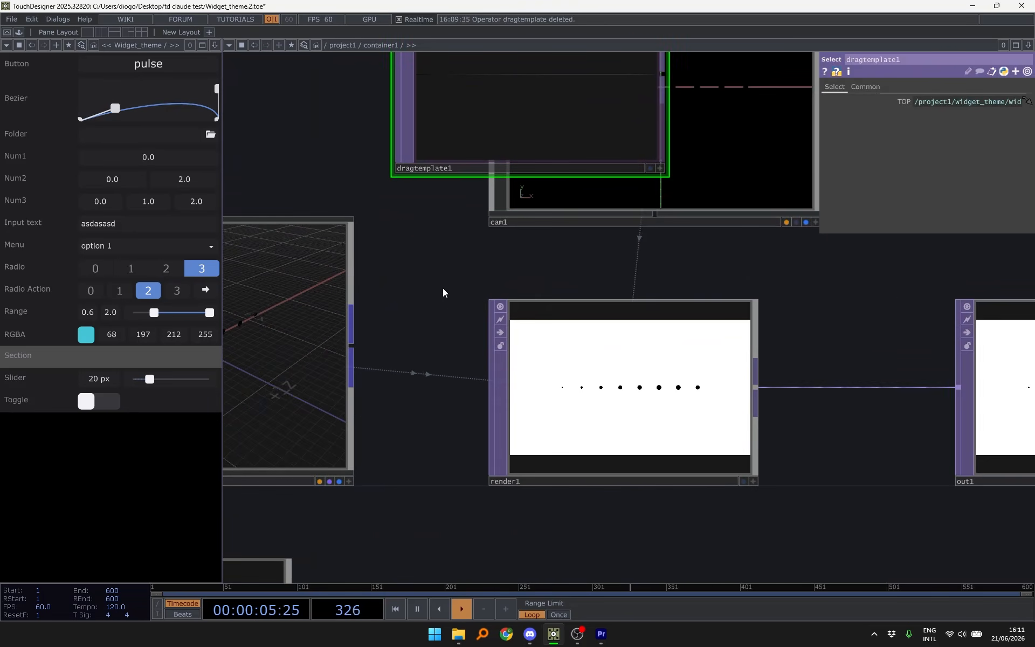
key("Delete")
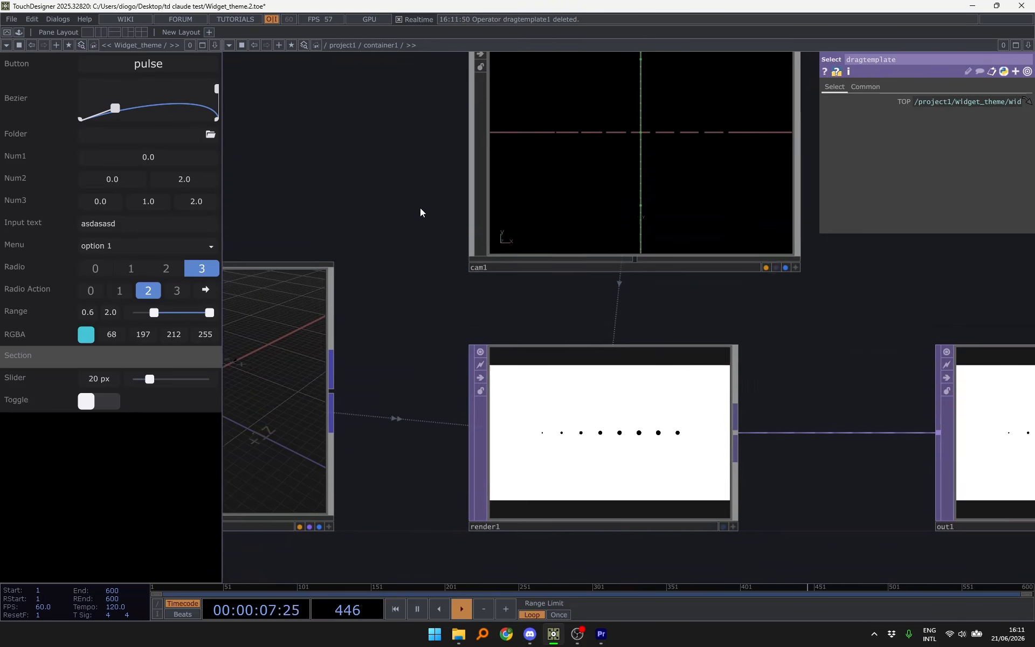
- Return to project1 and select widget_theme to view its parameters
key("u")
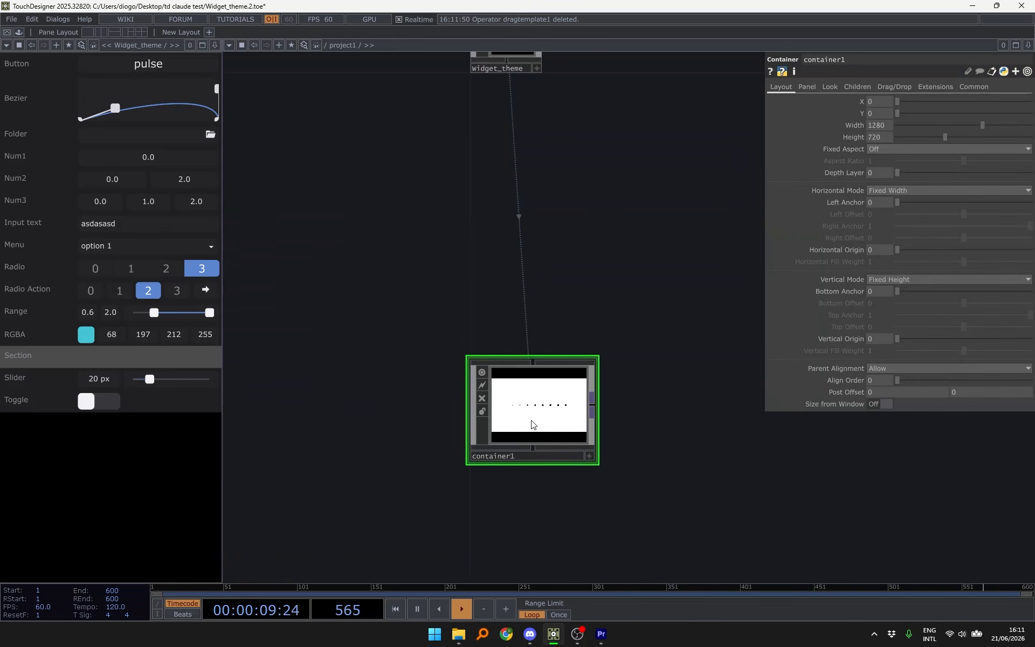
left_click_drag(531, 420, 533, 242)
left_click_drag(607, 157, 588, 344)
left_click(496, 226)
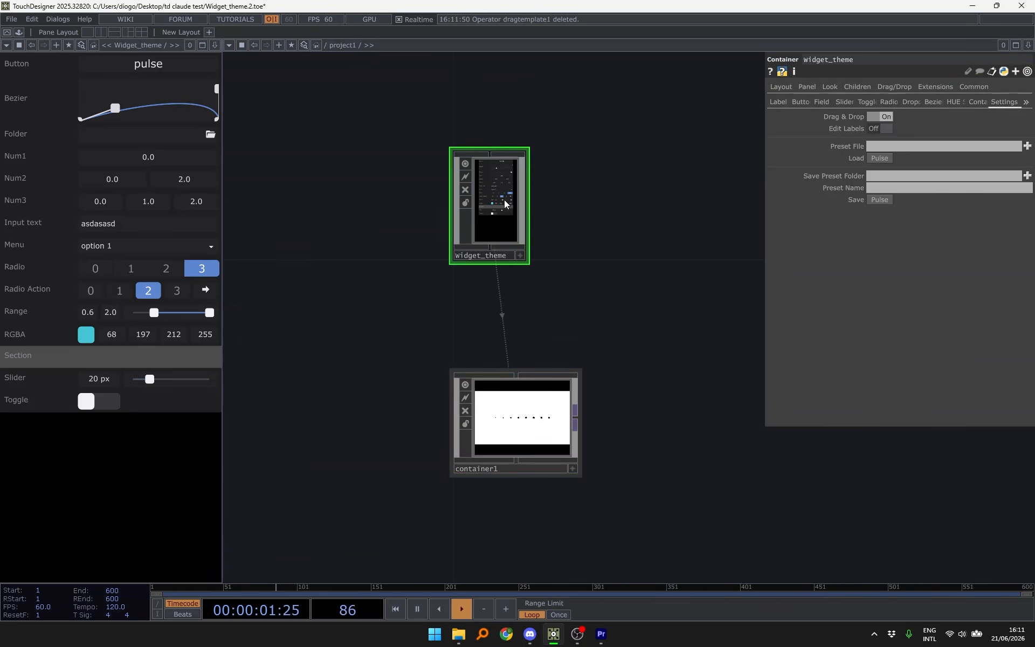
scroll(496, 229, "up", 2)
scroll(586, 140, "up", 3)
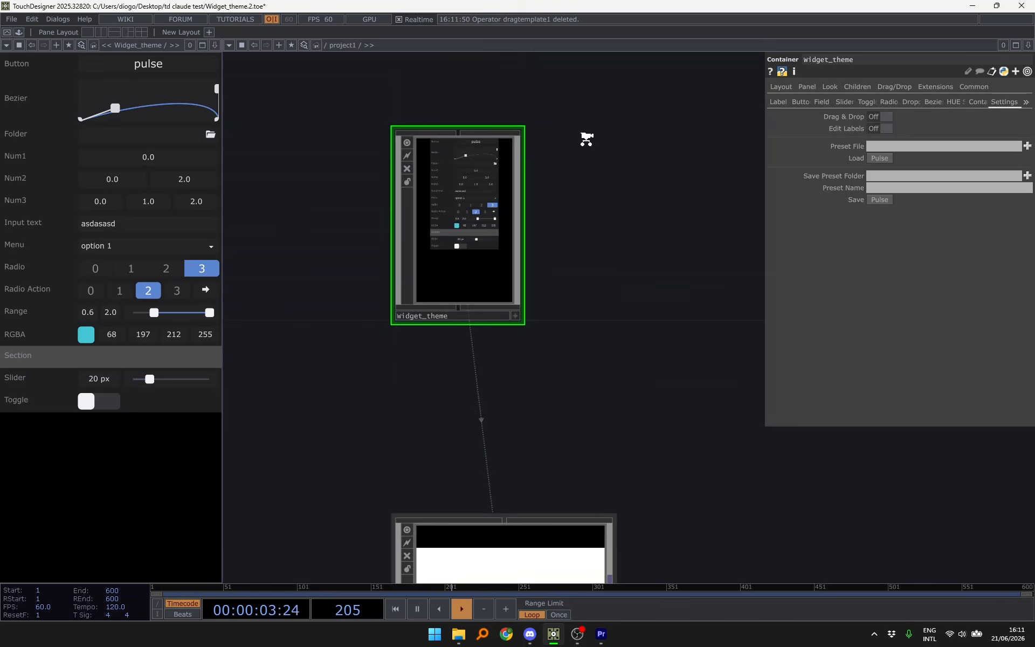
left_click_drag(595, 173, 667, 180)
scroll(510, 180, "up", 1)
scroll(510, 179, "up", 2)
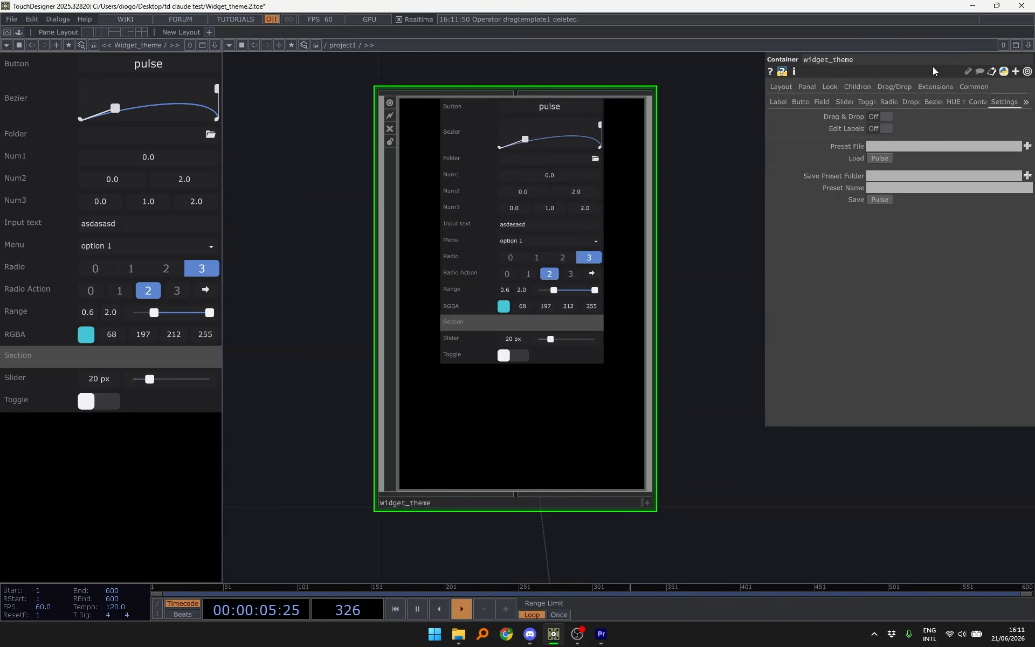
- Browse the Radio, Dropdown Menu and Field pages, ending on Settings
left_click(889, 102)
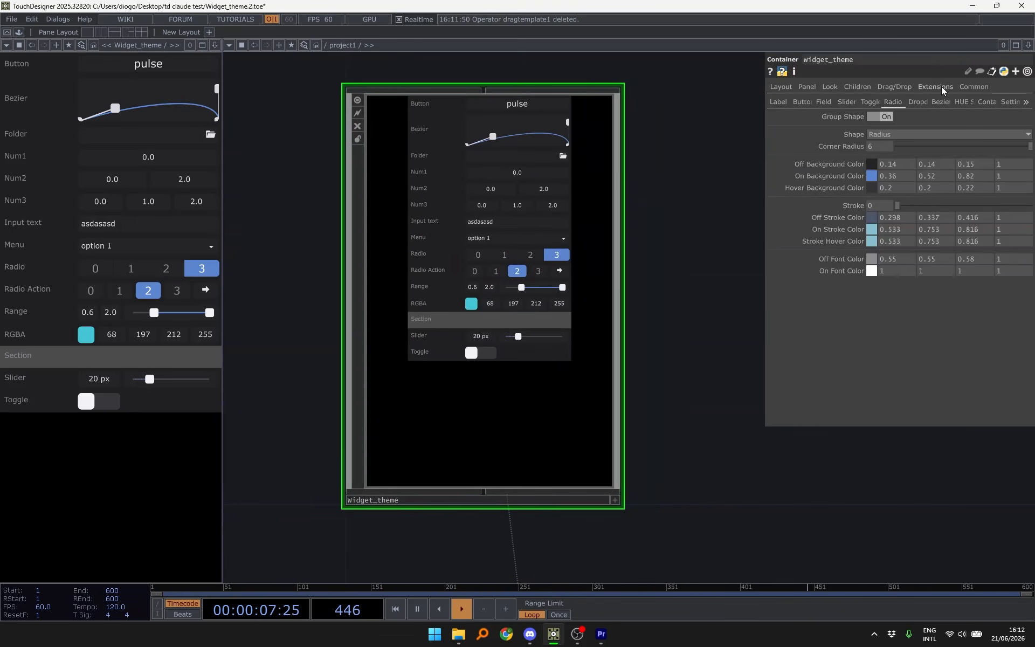
left_click(913, 101)
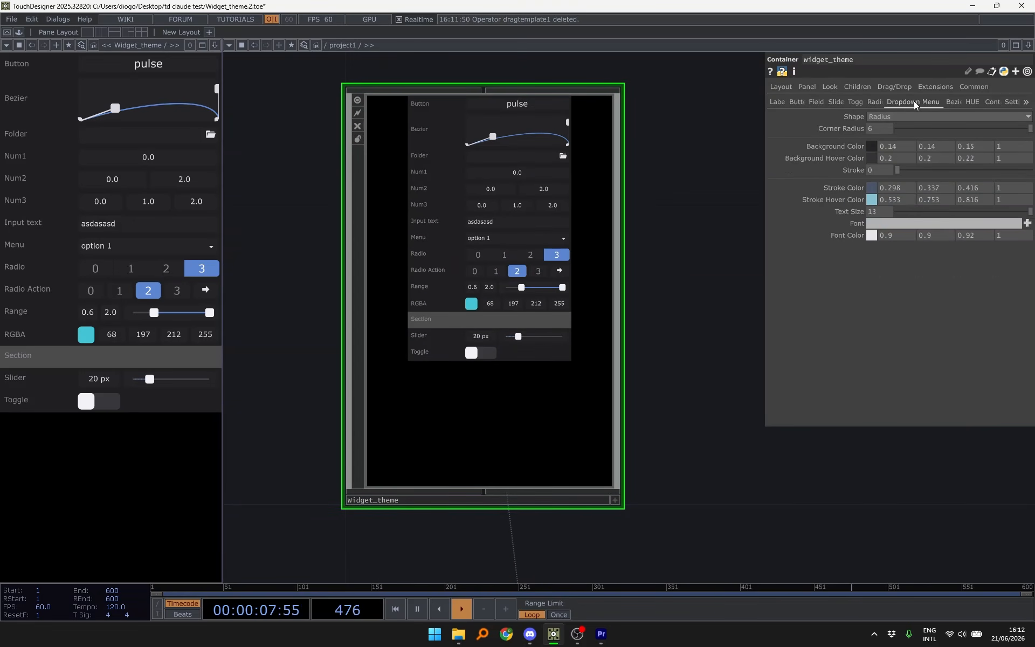
left_click(958, 102)
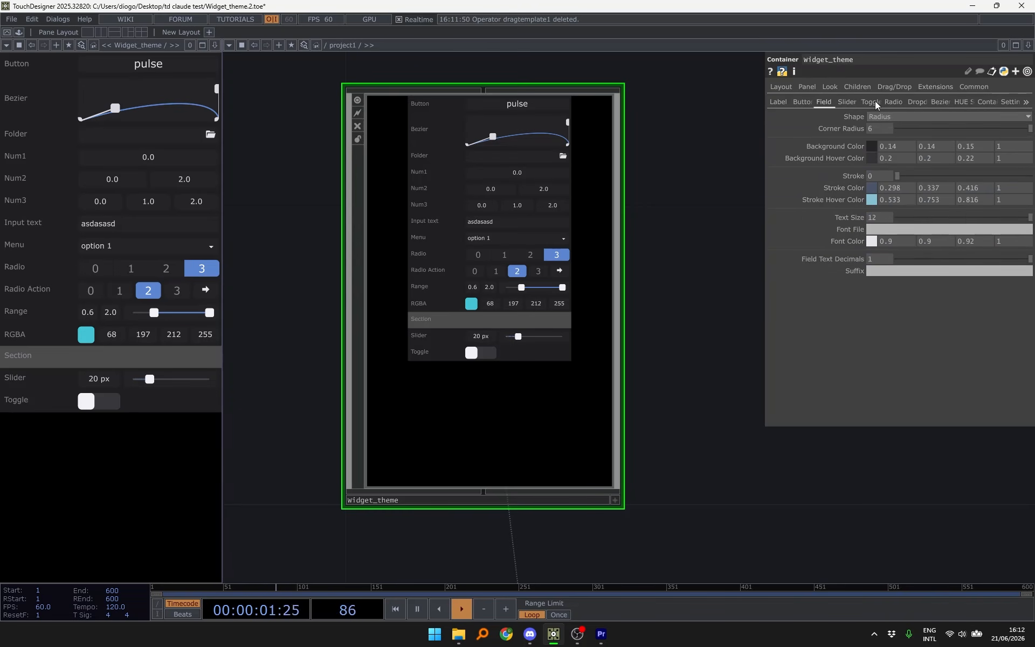
left_click(1011, 102)
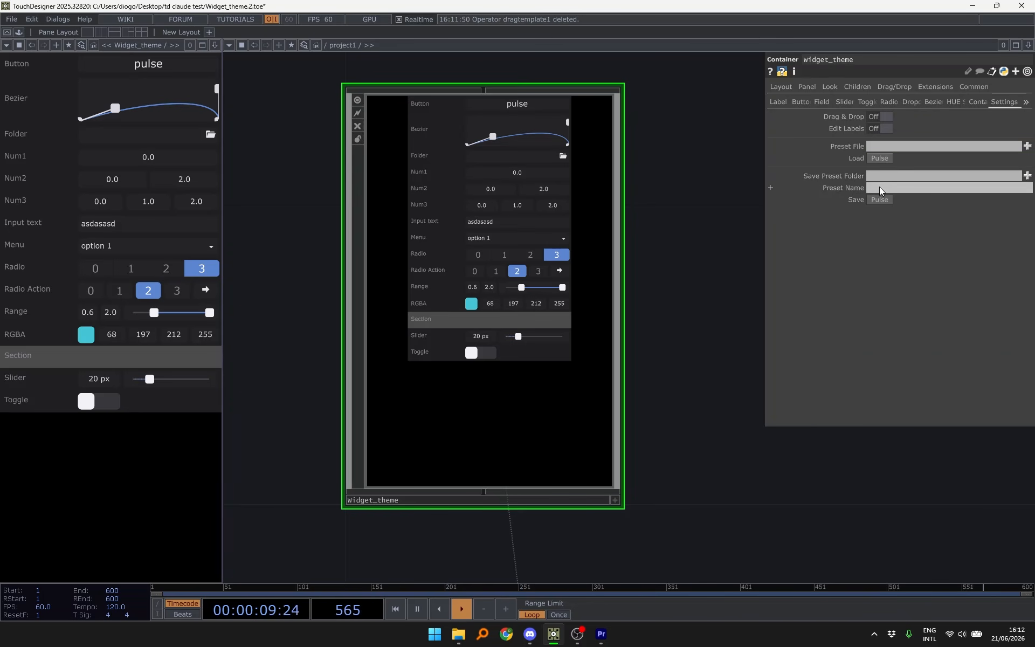
left_click_drag(688, 219, 695, 256)
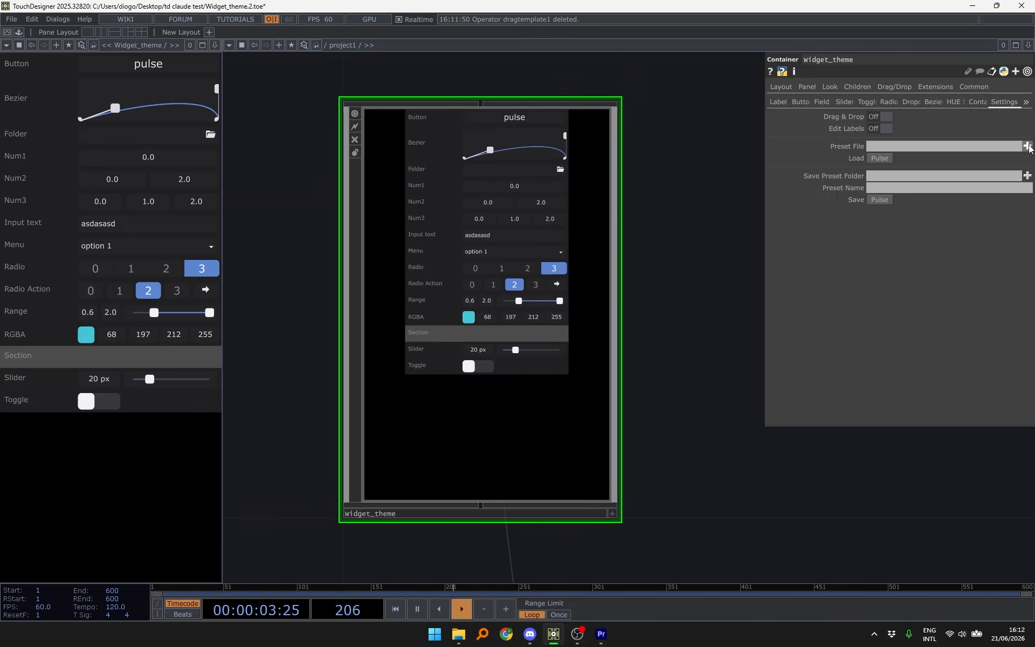
- Load the Forest_Minimal_Green.json preset into Widget_theme's Preset File to restyle the widgets
left_click(1027, 145)
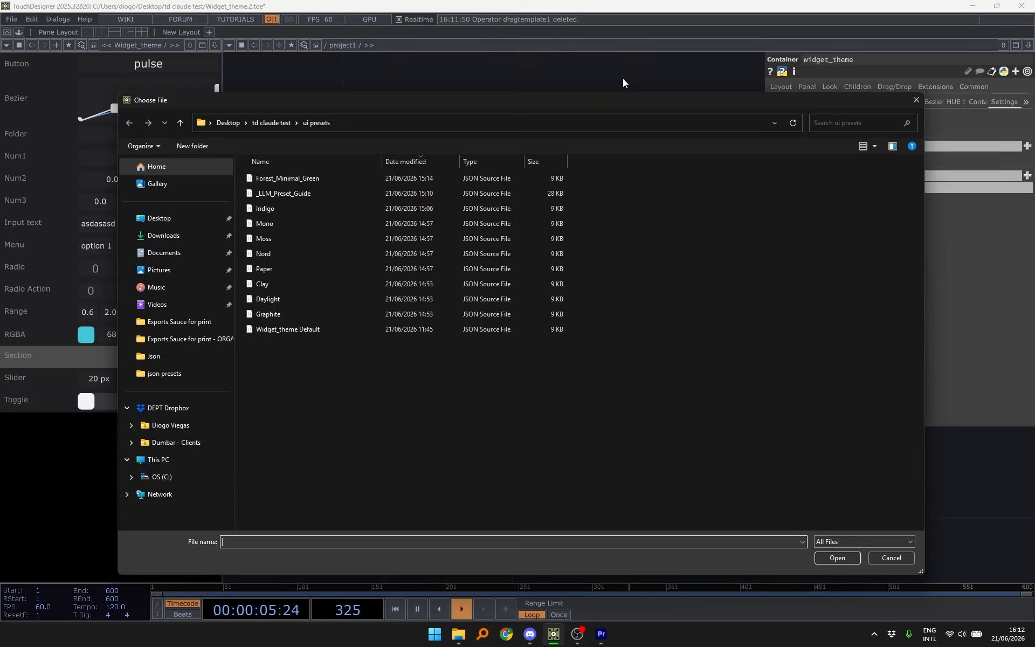
double_click(305, 180)
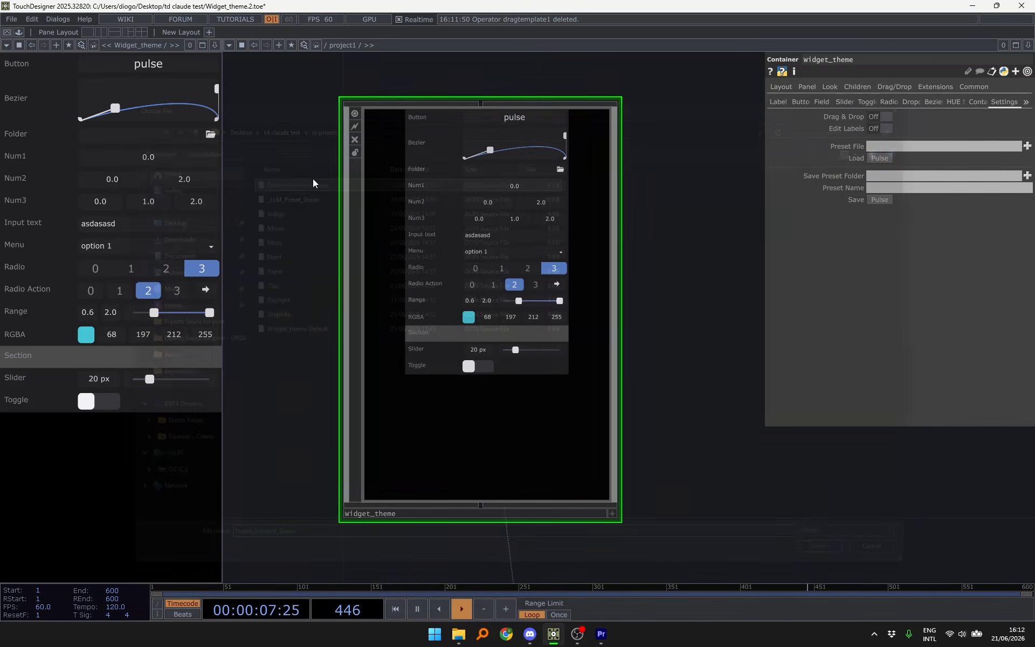
left_click(880, 158)
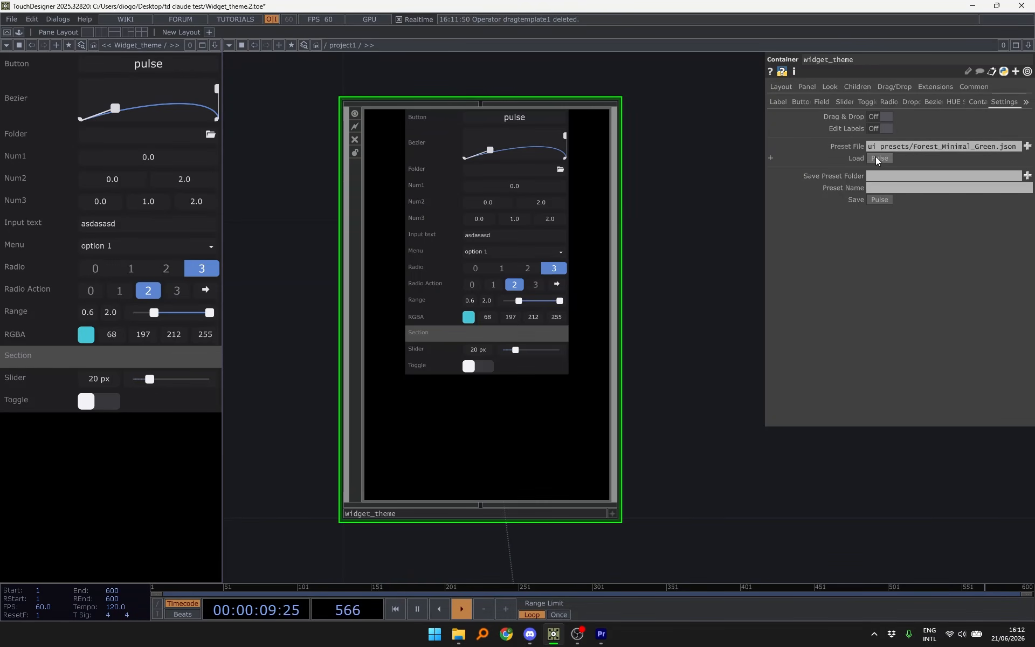
- Swap the widget theme to the Mono.json preset and load it
left_click(1027, 146)
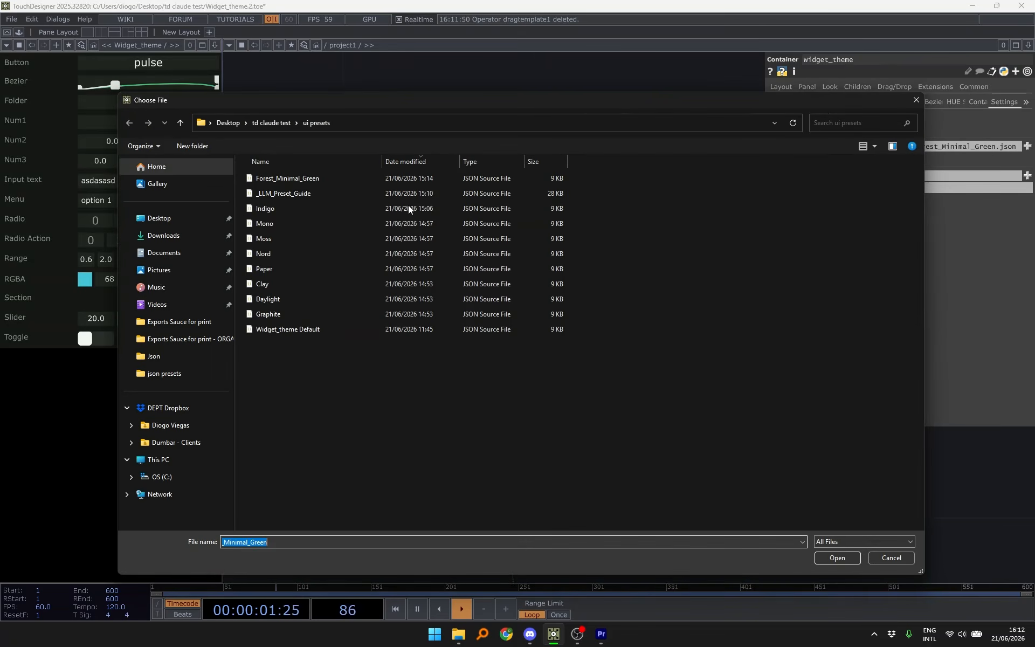
double_click(362, 223)
left_click(879, 158)
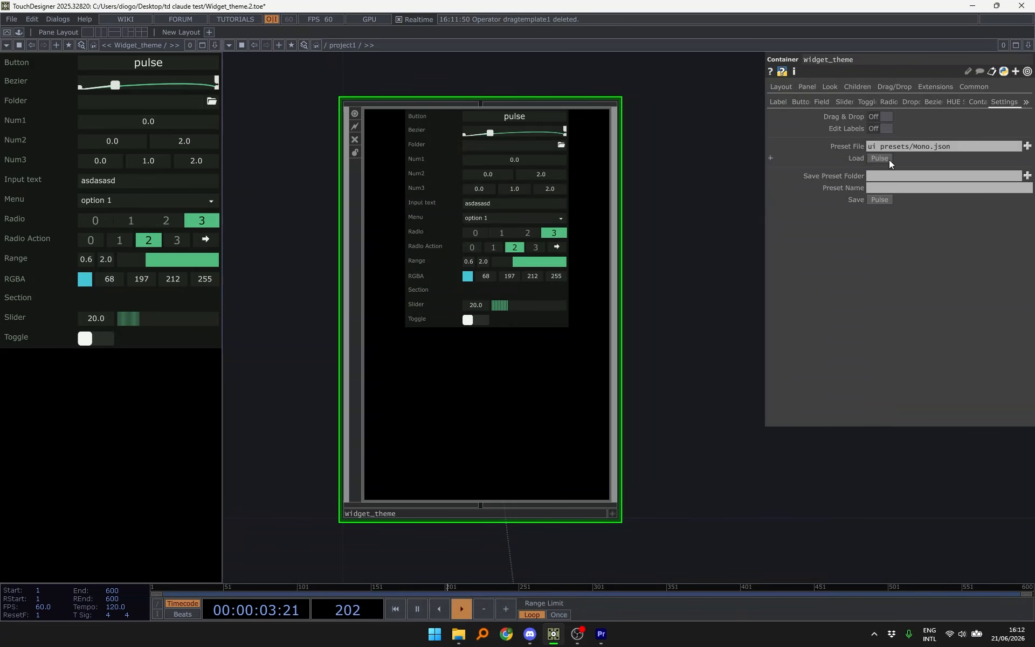
- Finish by loading the Indigo.json preset, giving every widget indigo accents
left_click(1027, 145)
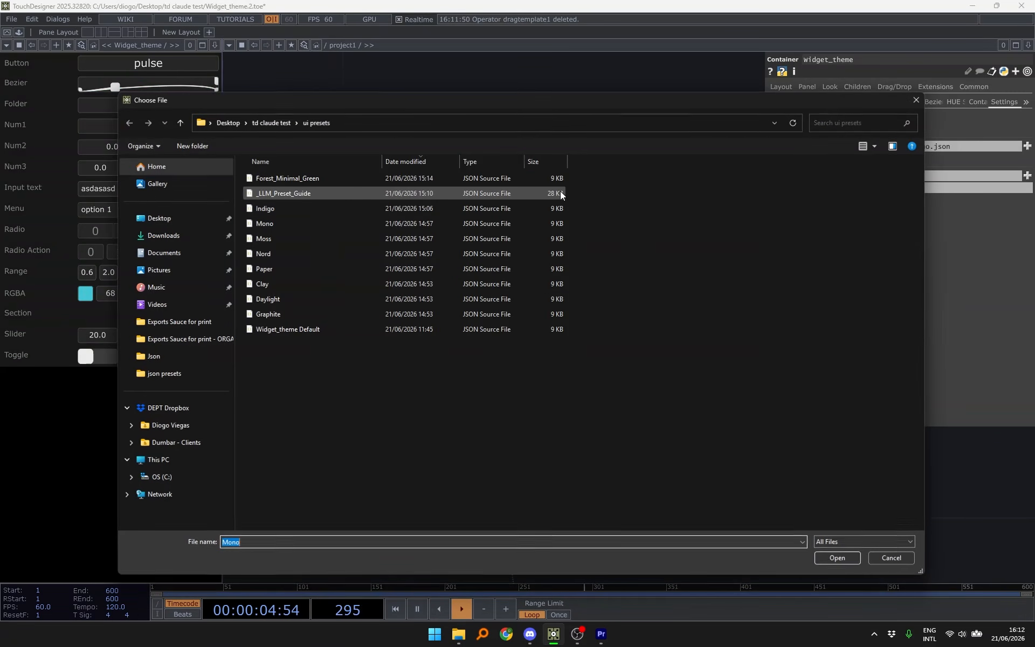
double_click(383, 213)
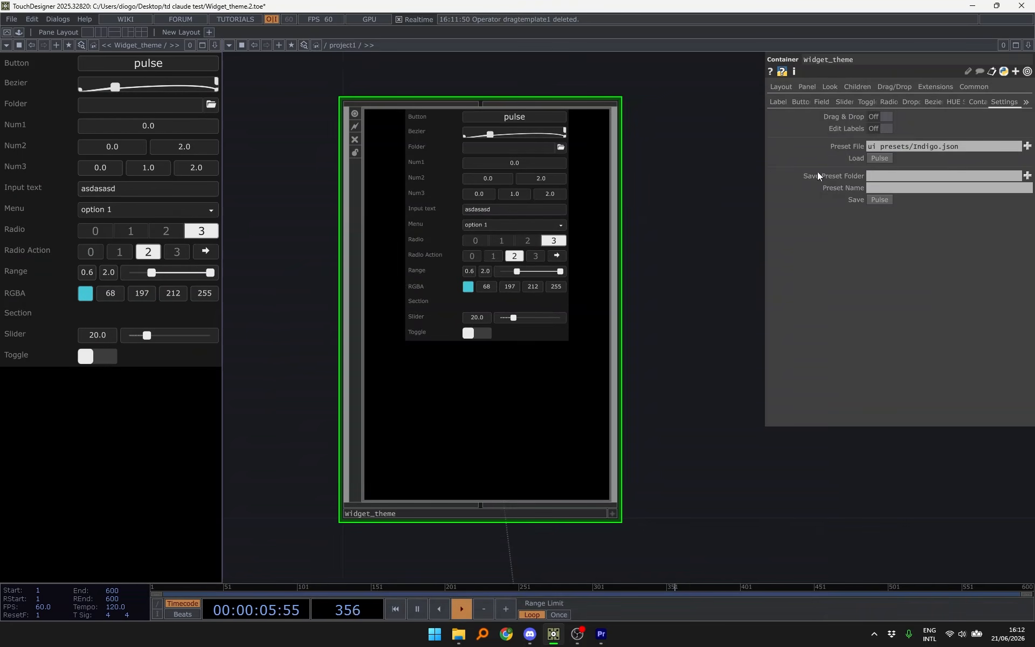
left_click(879, 157)
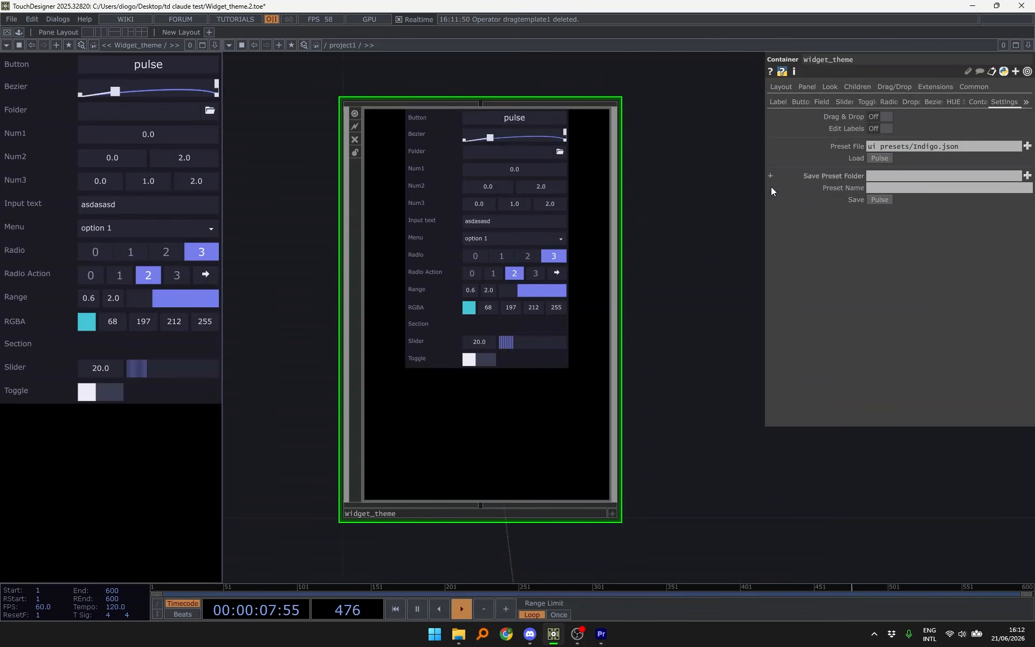
left_click(458, 632)
left_click(487, 114)
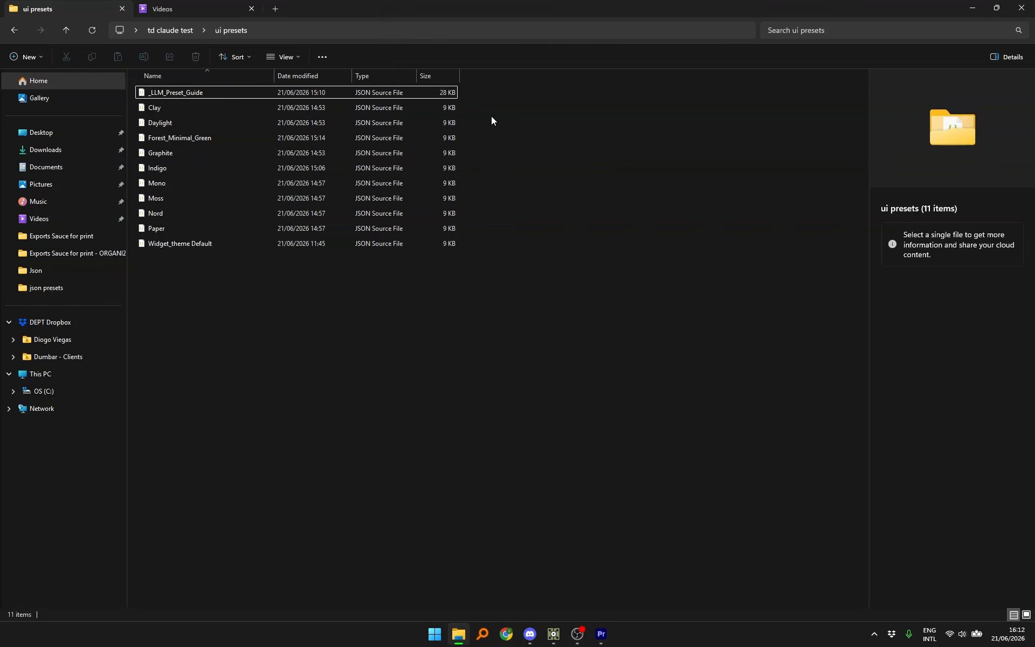
left_click(319, 93)
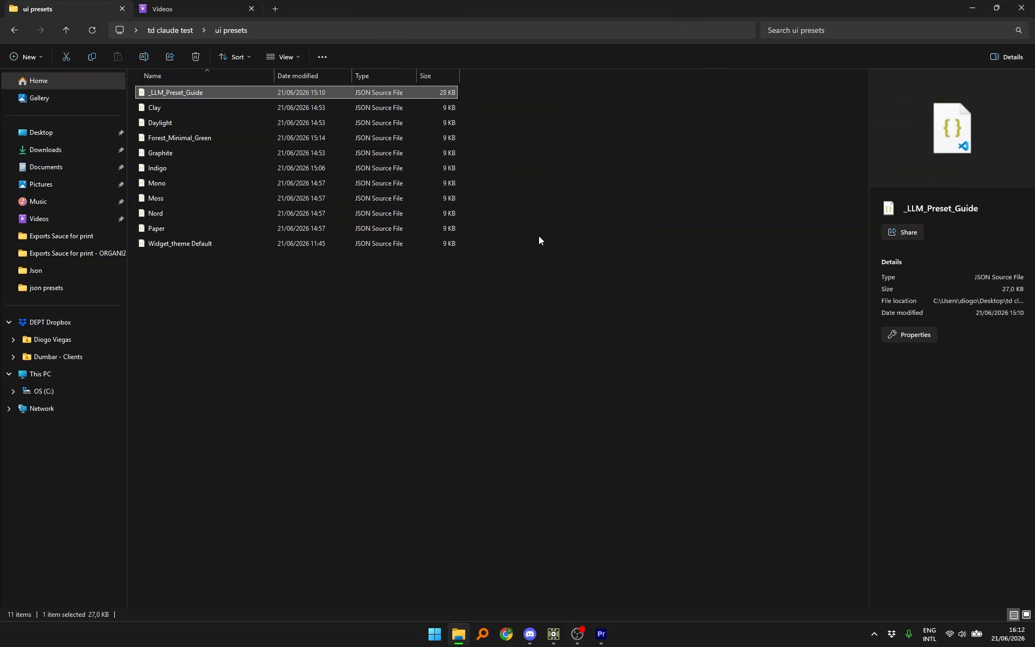
left_click(266, 104)
left_click(176, 92)
key("ctrl+space")
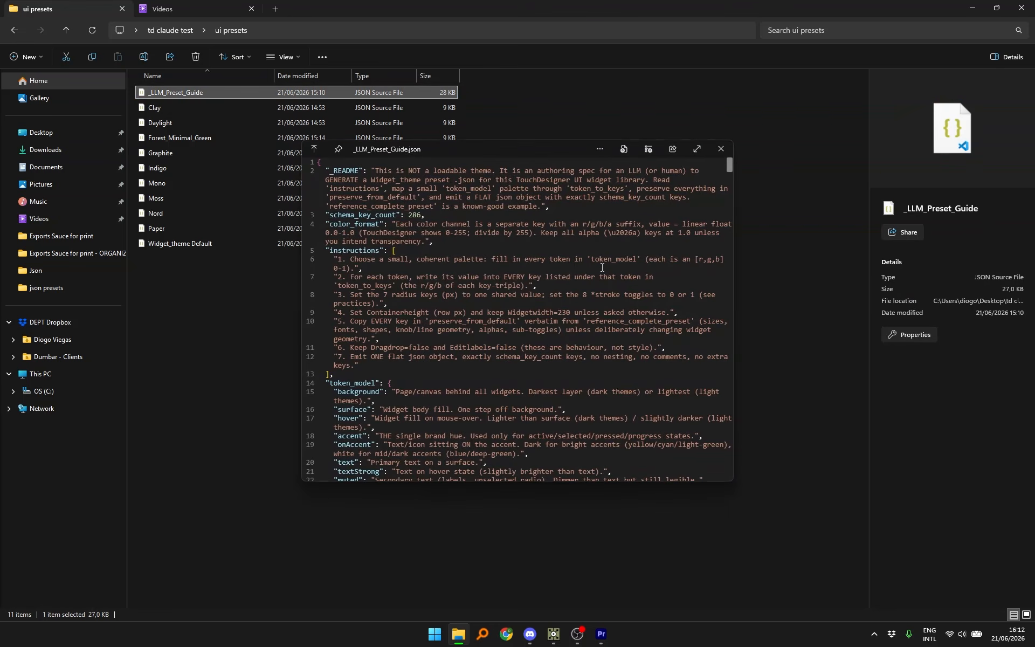
left_click_drag(545, 151, 499, 130)
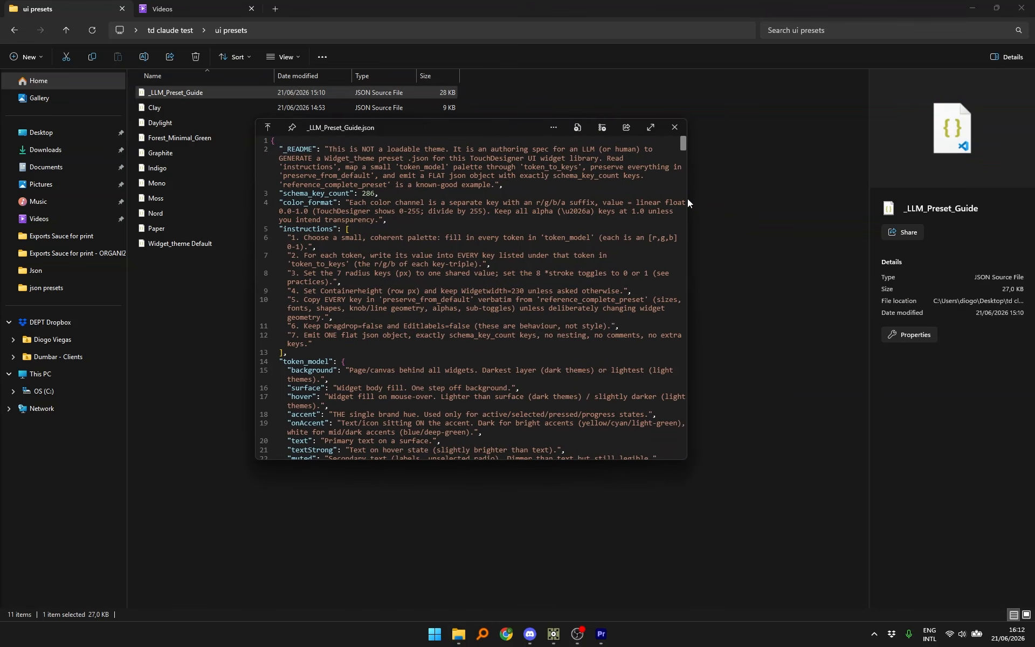
left_click_drag(688, 203, 832, 203)
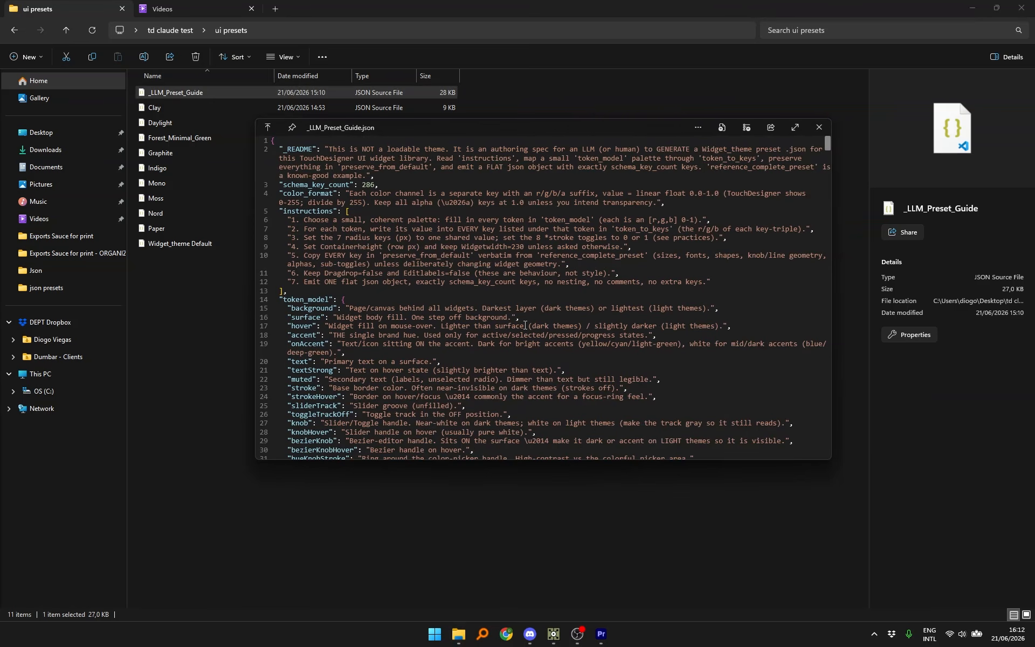
scroll(526, 325, "down", 3)
scroll(526, 325, "up", 3)
scroll(526, 325, "down", 10)
scroll(525, 325, "up", 10)
scroll(525, 325, "down", 13)
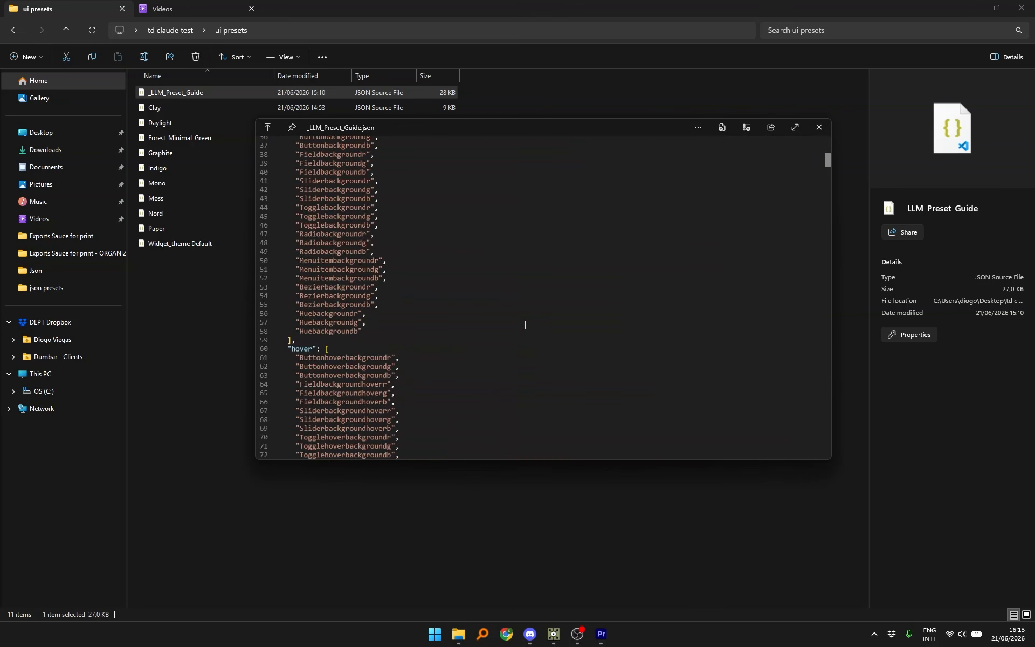
scroll(526, 325, "up", 12)
scroll(525, 325, "down", 20)
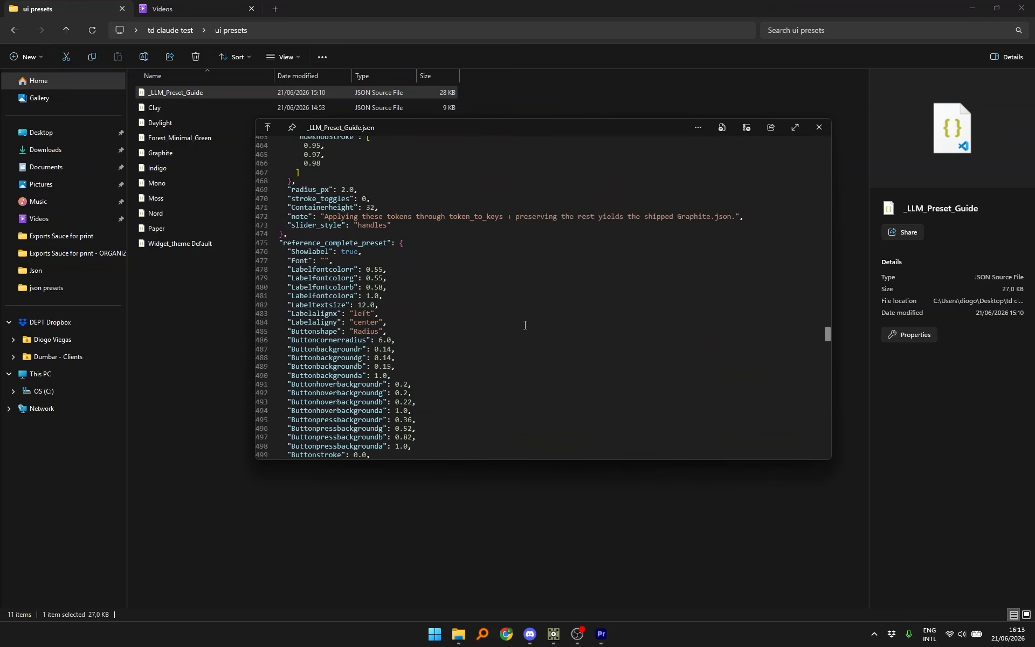
scroll(525, 325, "down", 3)
scroll(576, 289, "up", 20)
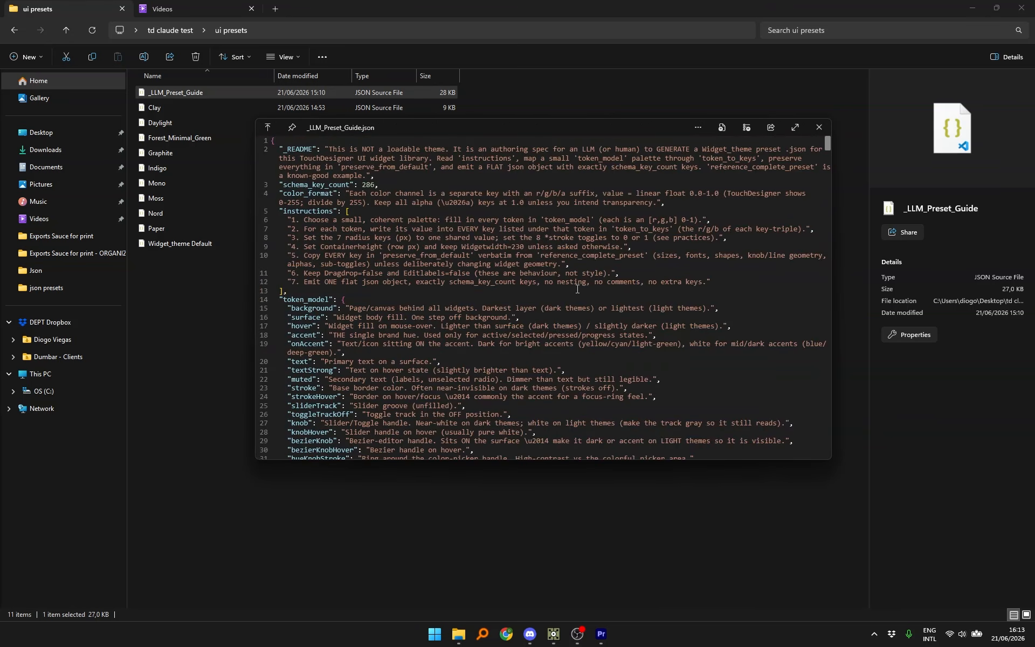
left_click(820, 128)
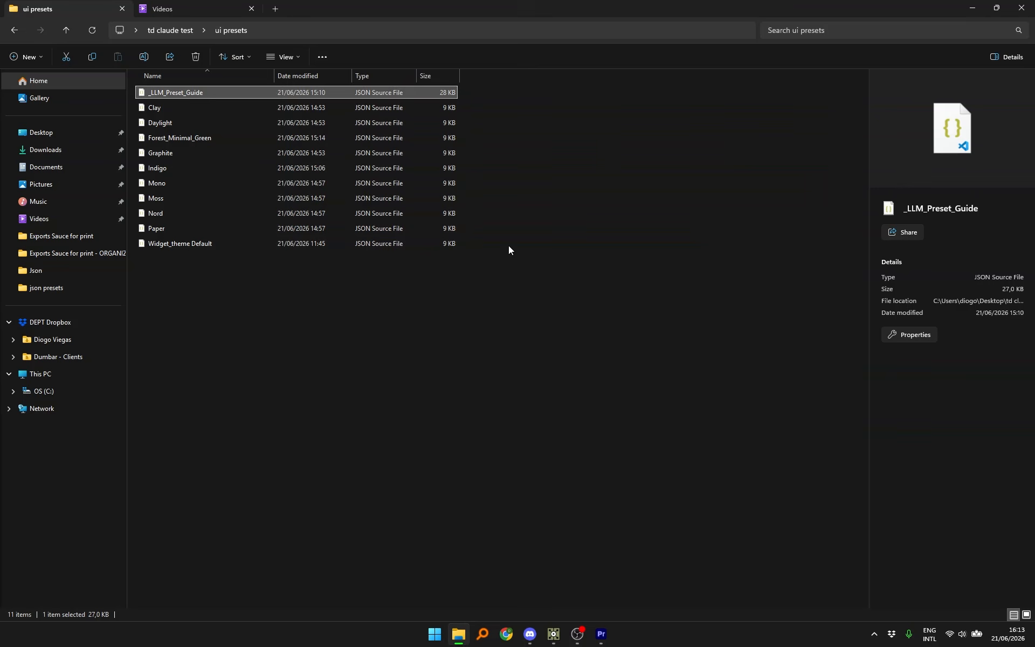
left_click(554, 634)
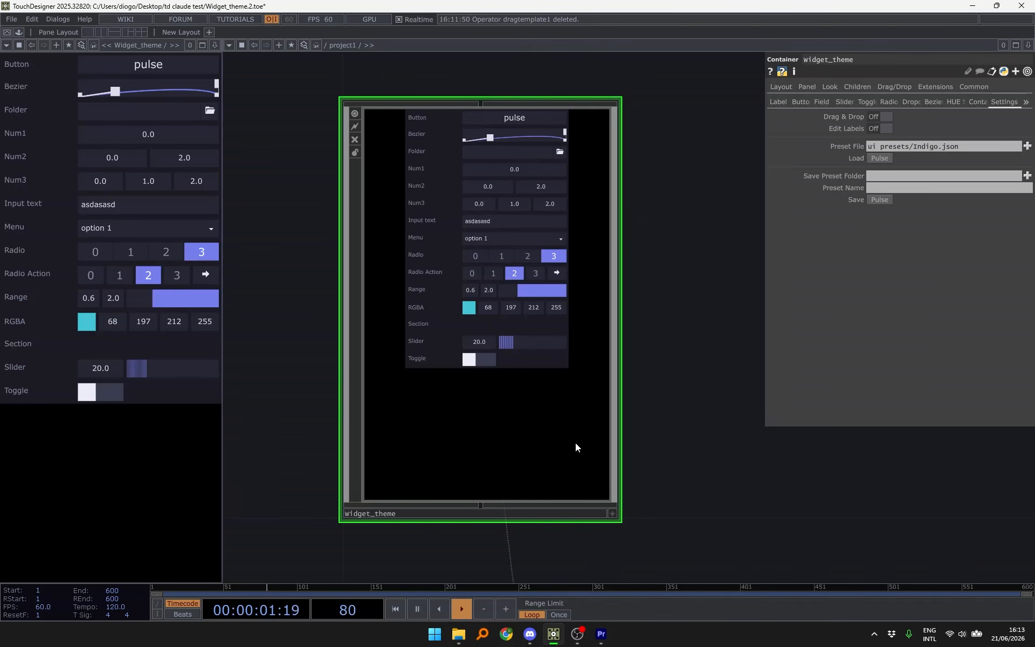